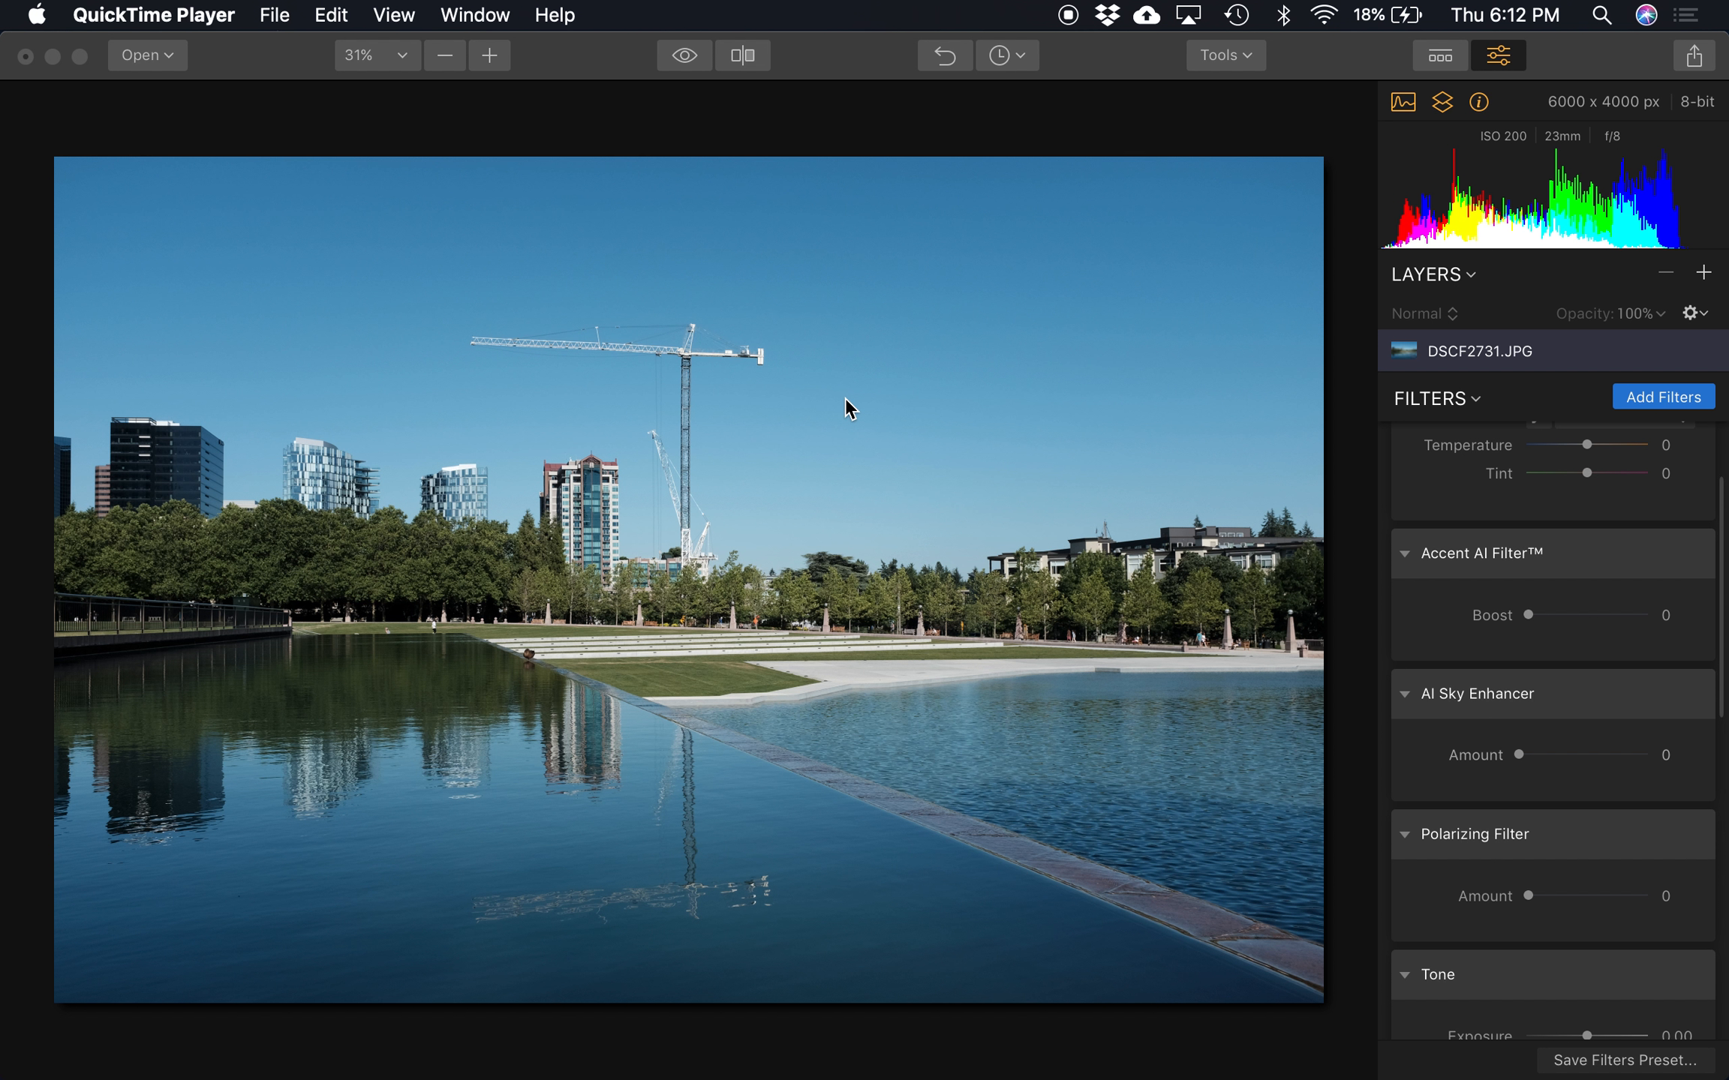
Set the Accent AI Filter's Boost to 47 and toggle the filter off and on to compare the photo
{"action": "left_click", "coordinate": [1585, 616]}
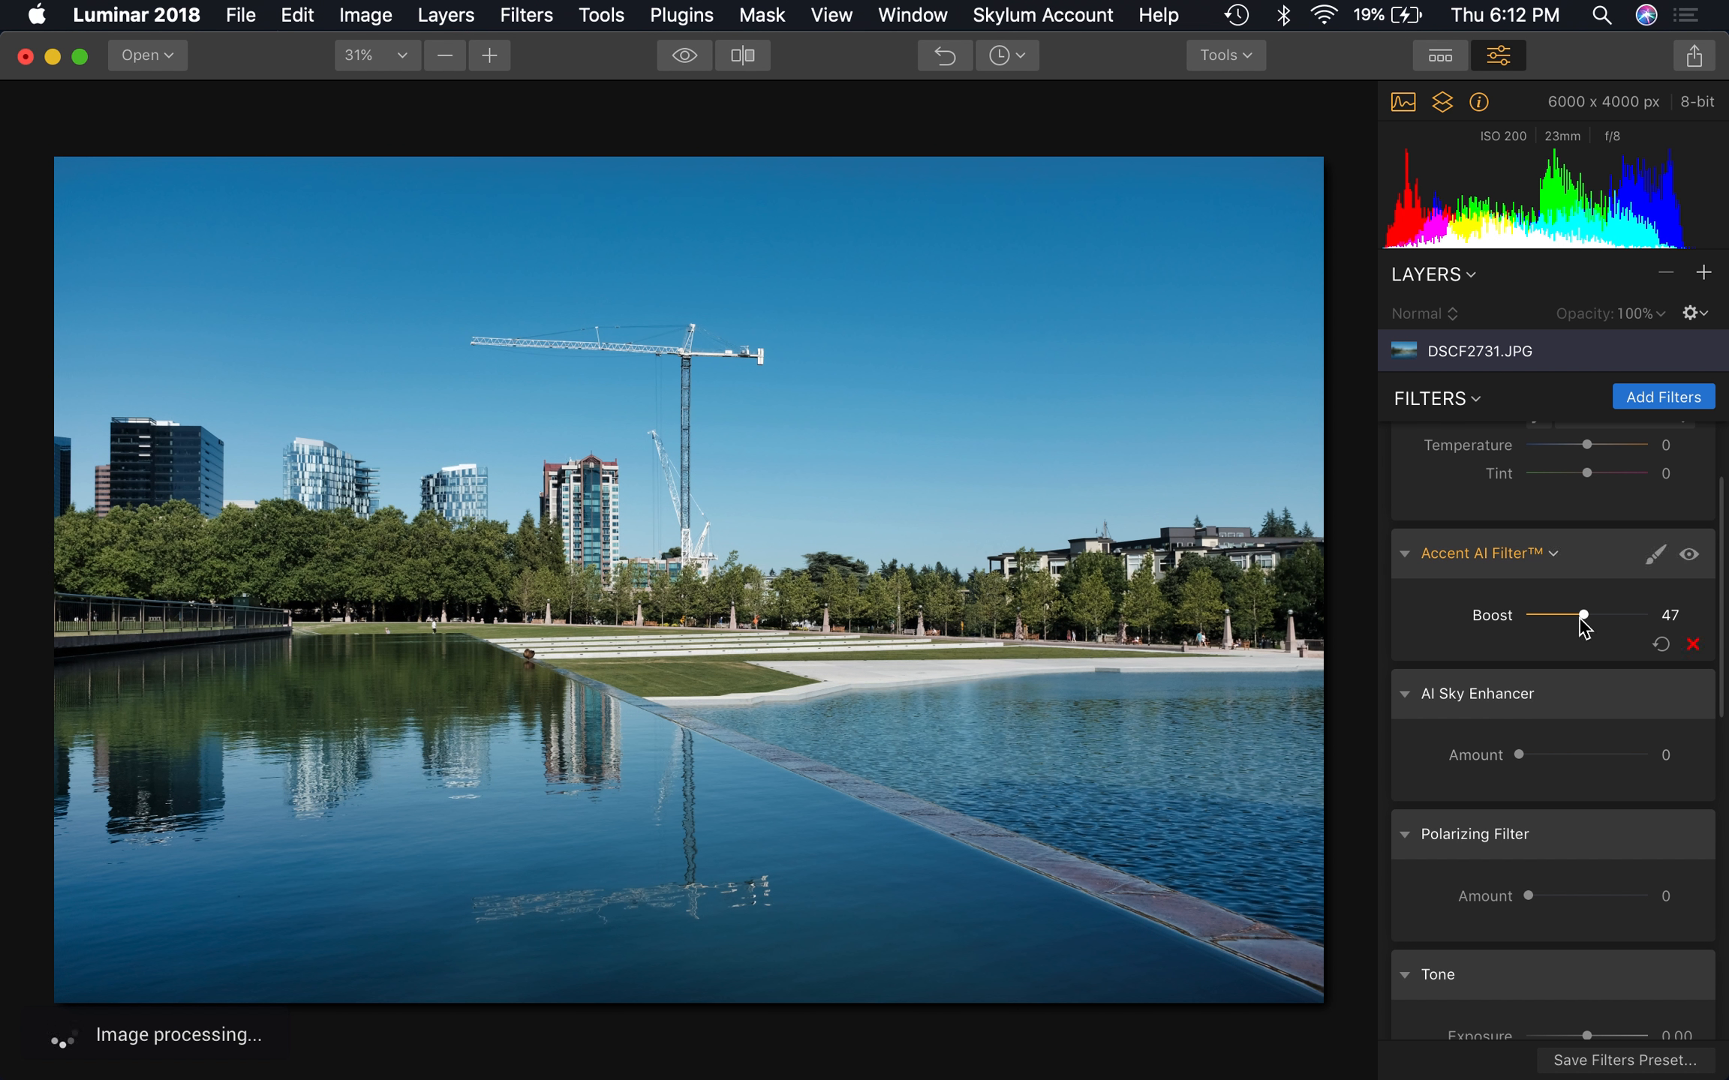
{"action": "left_click", "coordinate": [1689, 556]}
{"action": "left_click", "coordinate": [1689, 555]}
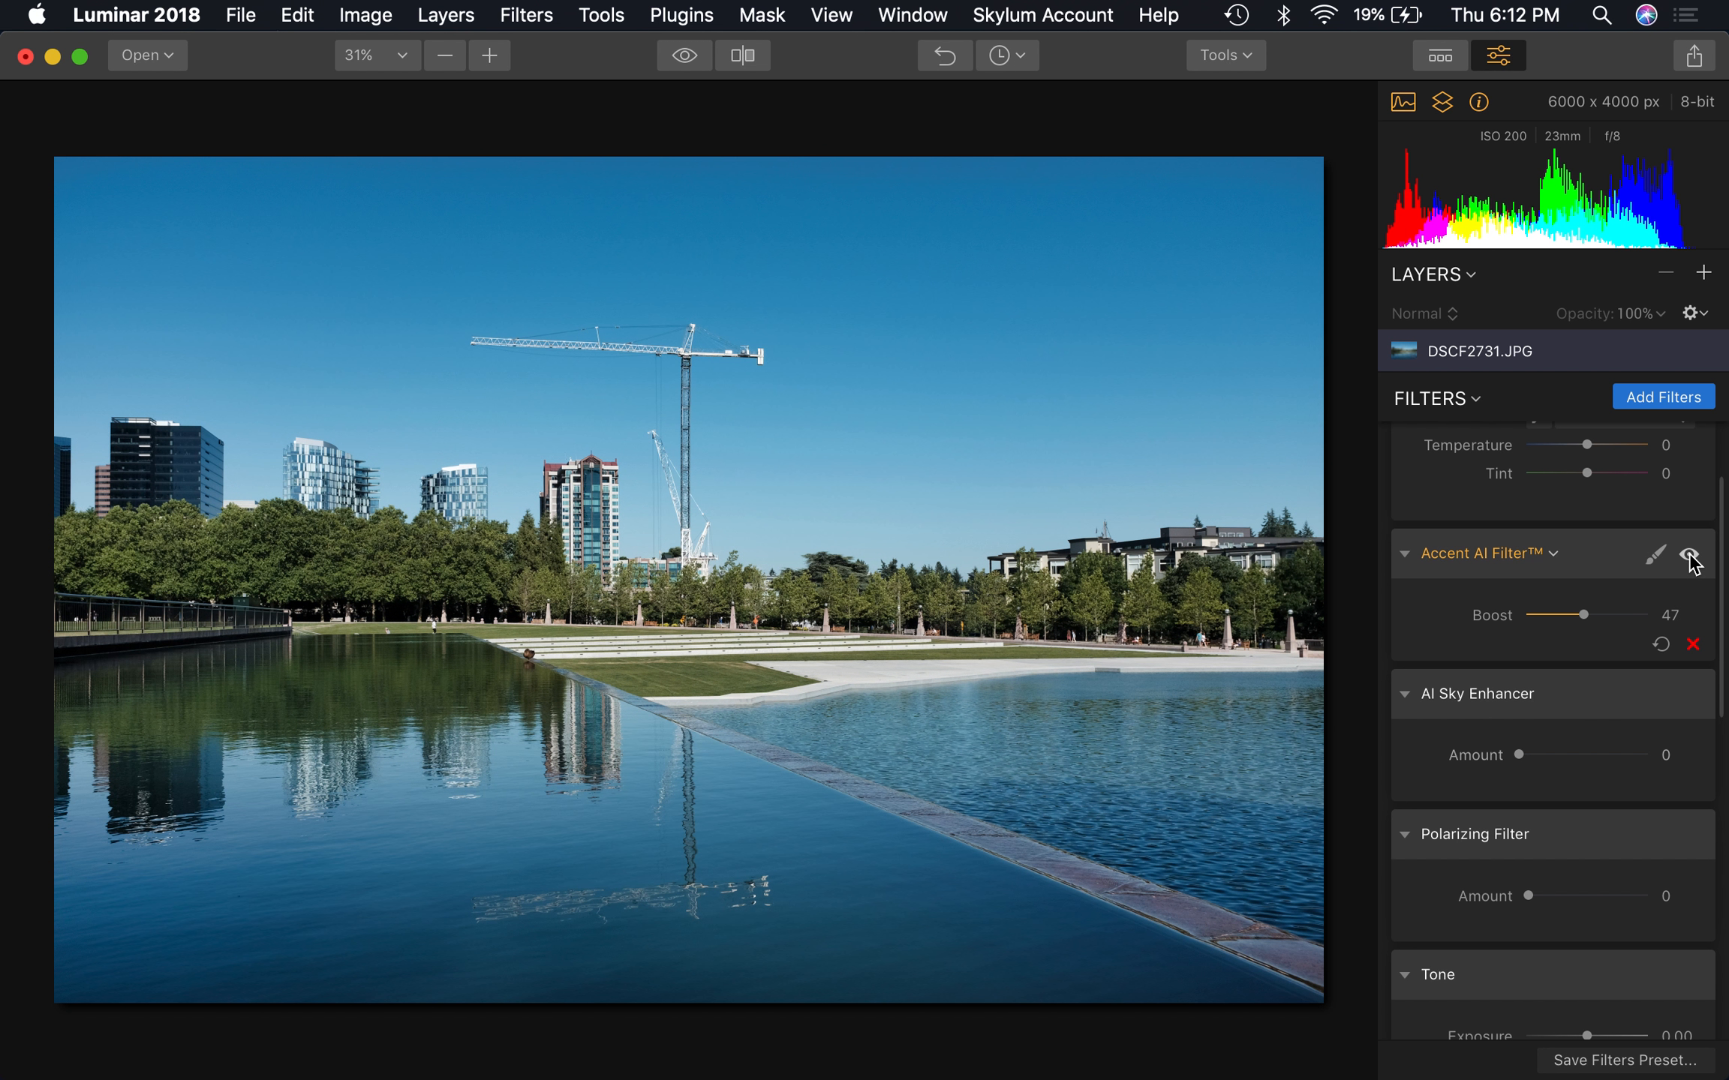
{"action": "left_click", "coordinate": [1689, 556]}
{"action": "left_click", "coordinate": [1689, 556]}
{"action": "left_click", "coordinate": [1689, 556]}
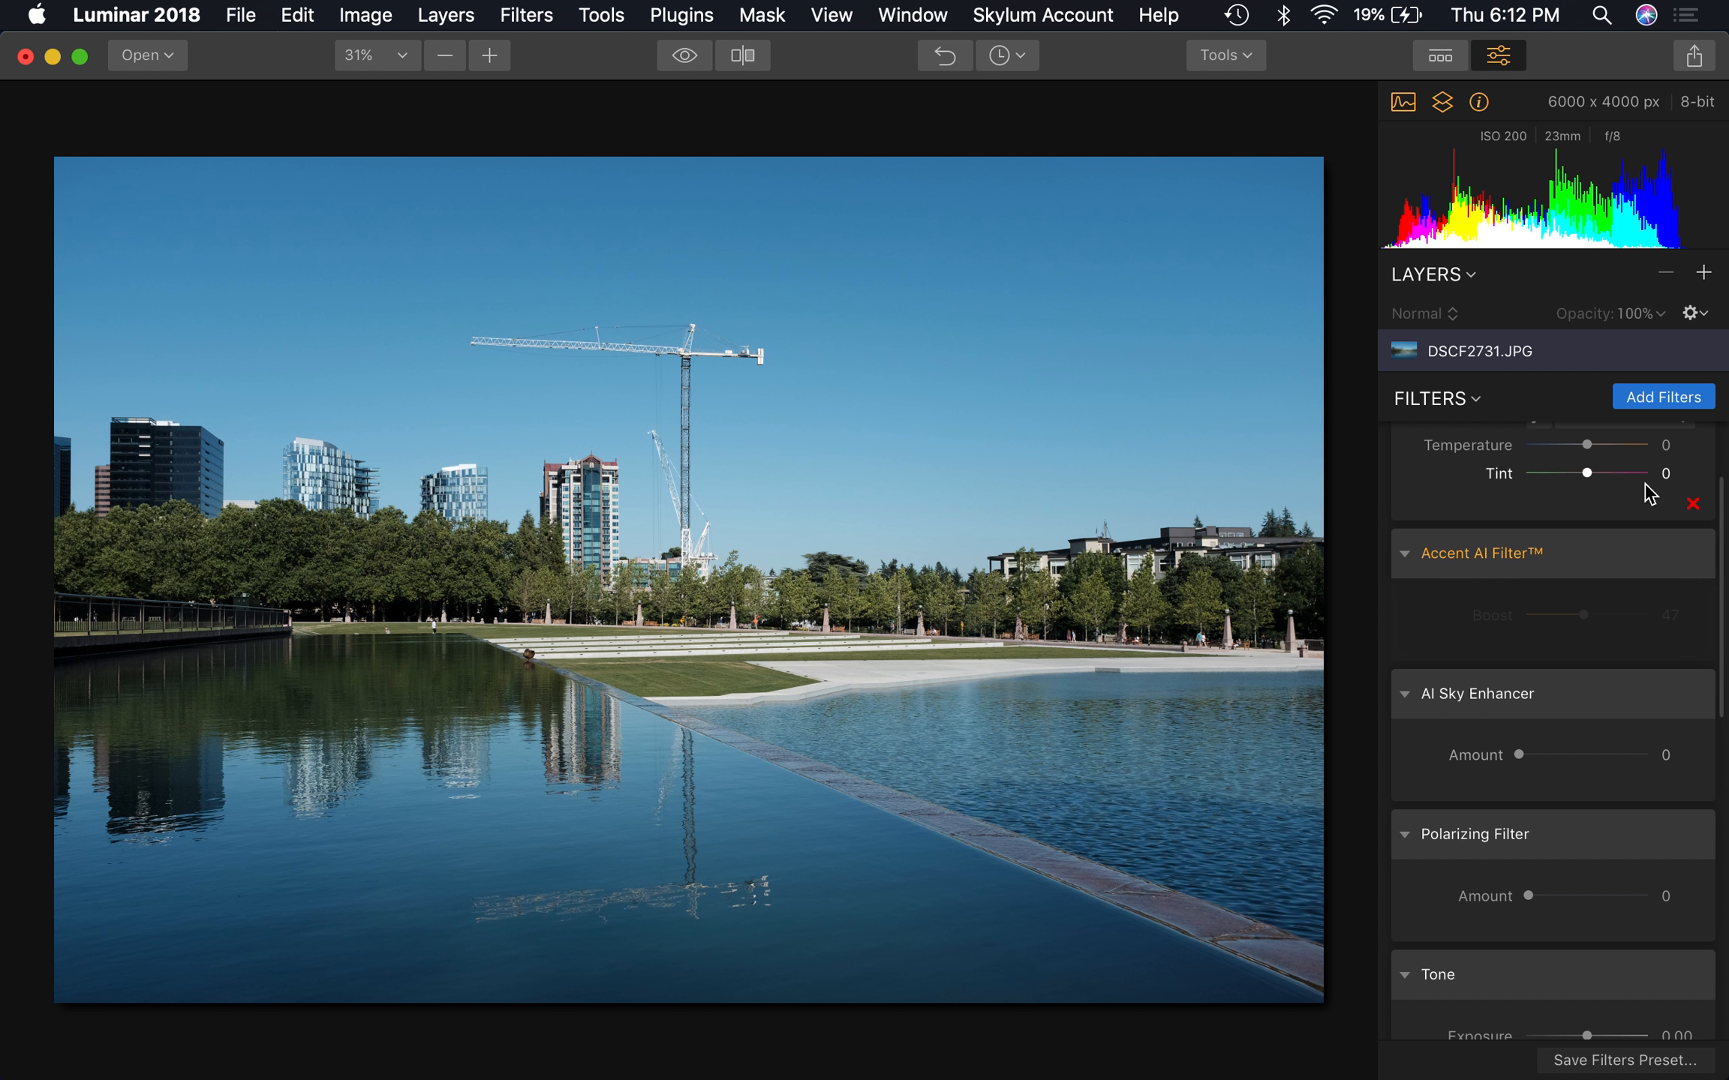
{"action": "left_click", "coordinate": [1690, 559]}
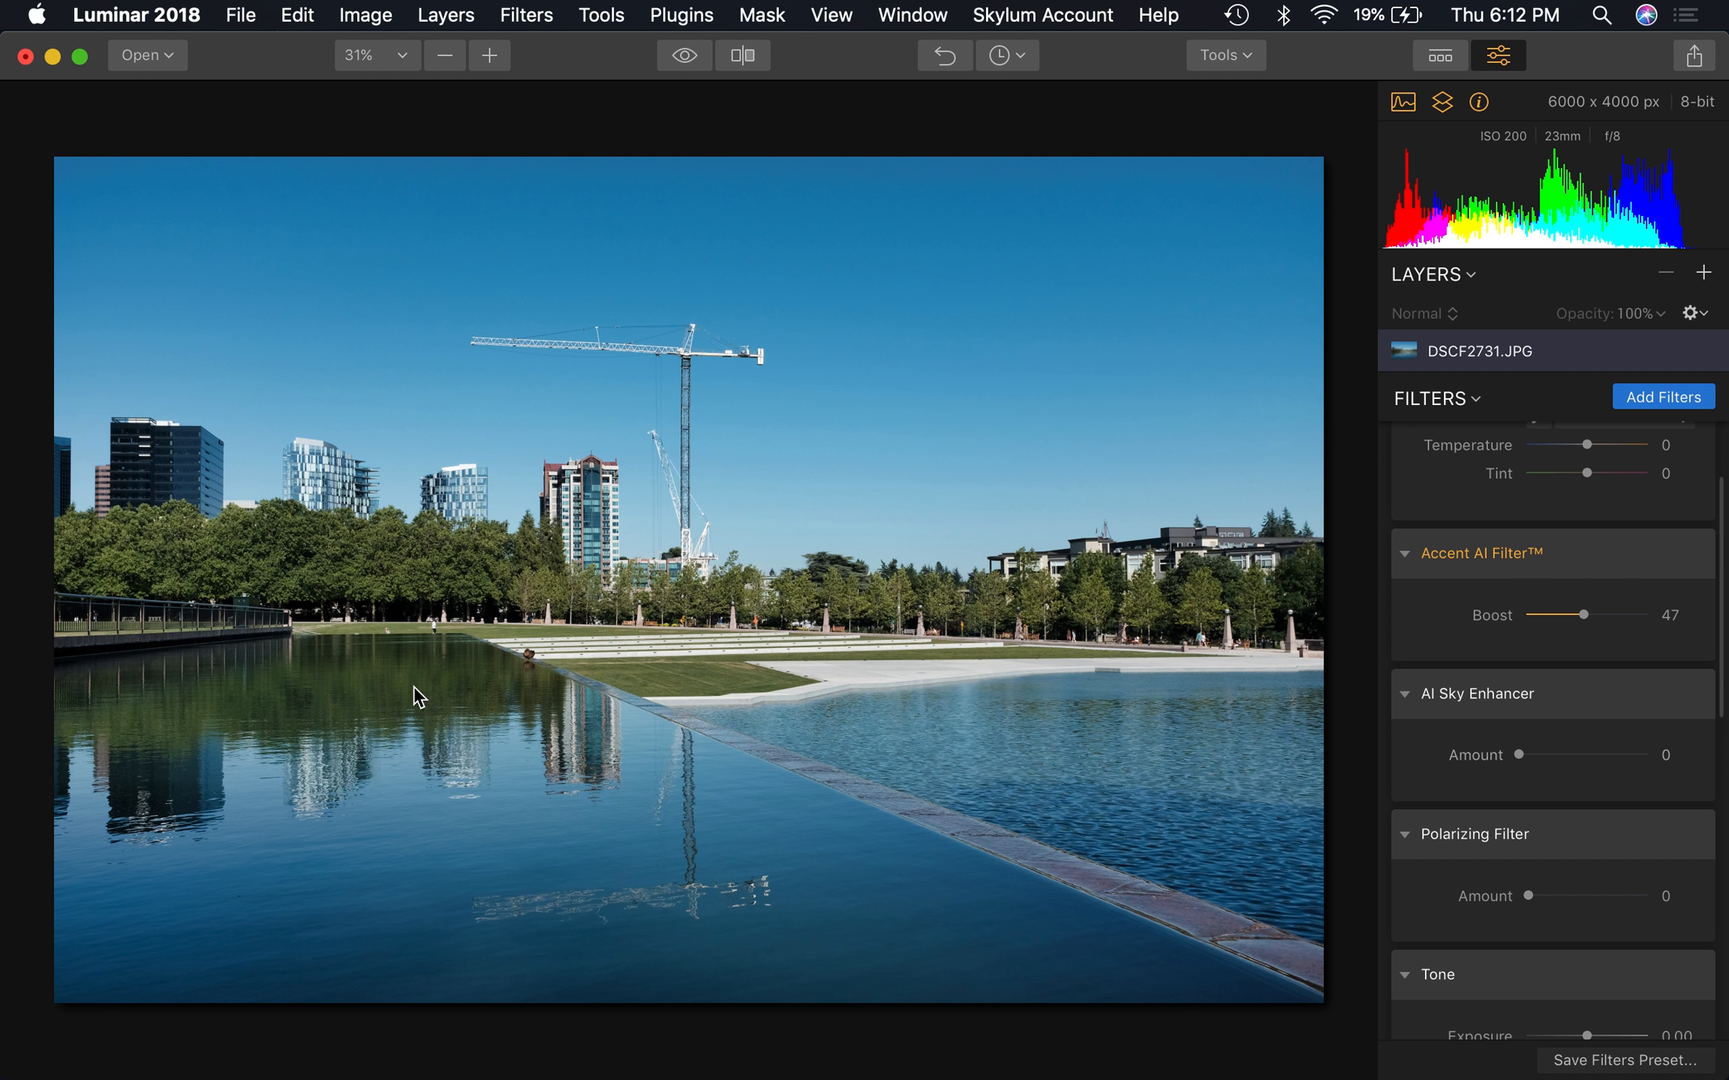
Compare the photo with and without the Accent AI Filter a few more times, and reset the filter
{"action": "left_click", "coordinate": [1690, 558]}
{"action": "left_click", "coordinate": [1690, 558]}
{"action": "left_click", "coordinate": [1689, 559]}
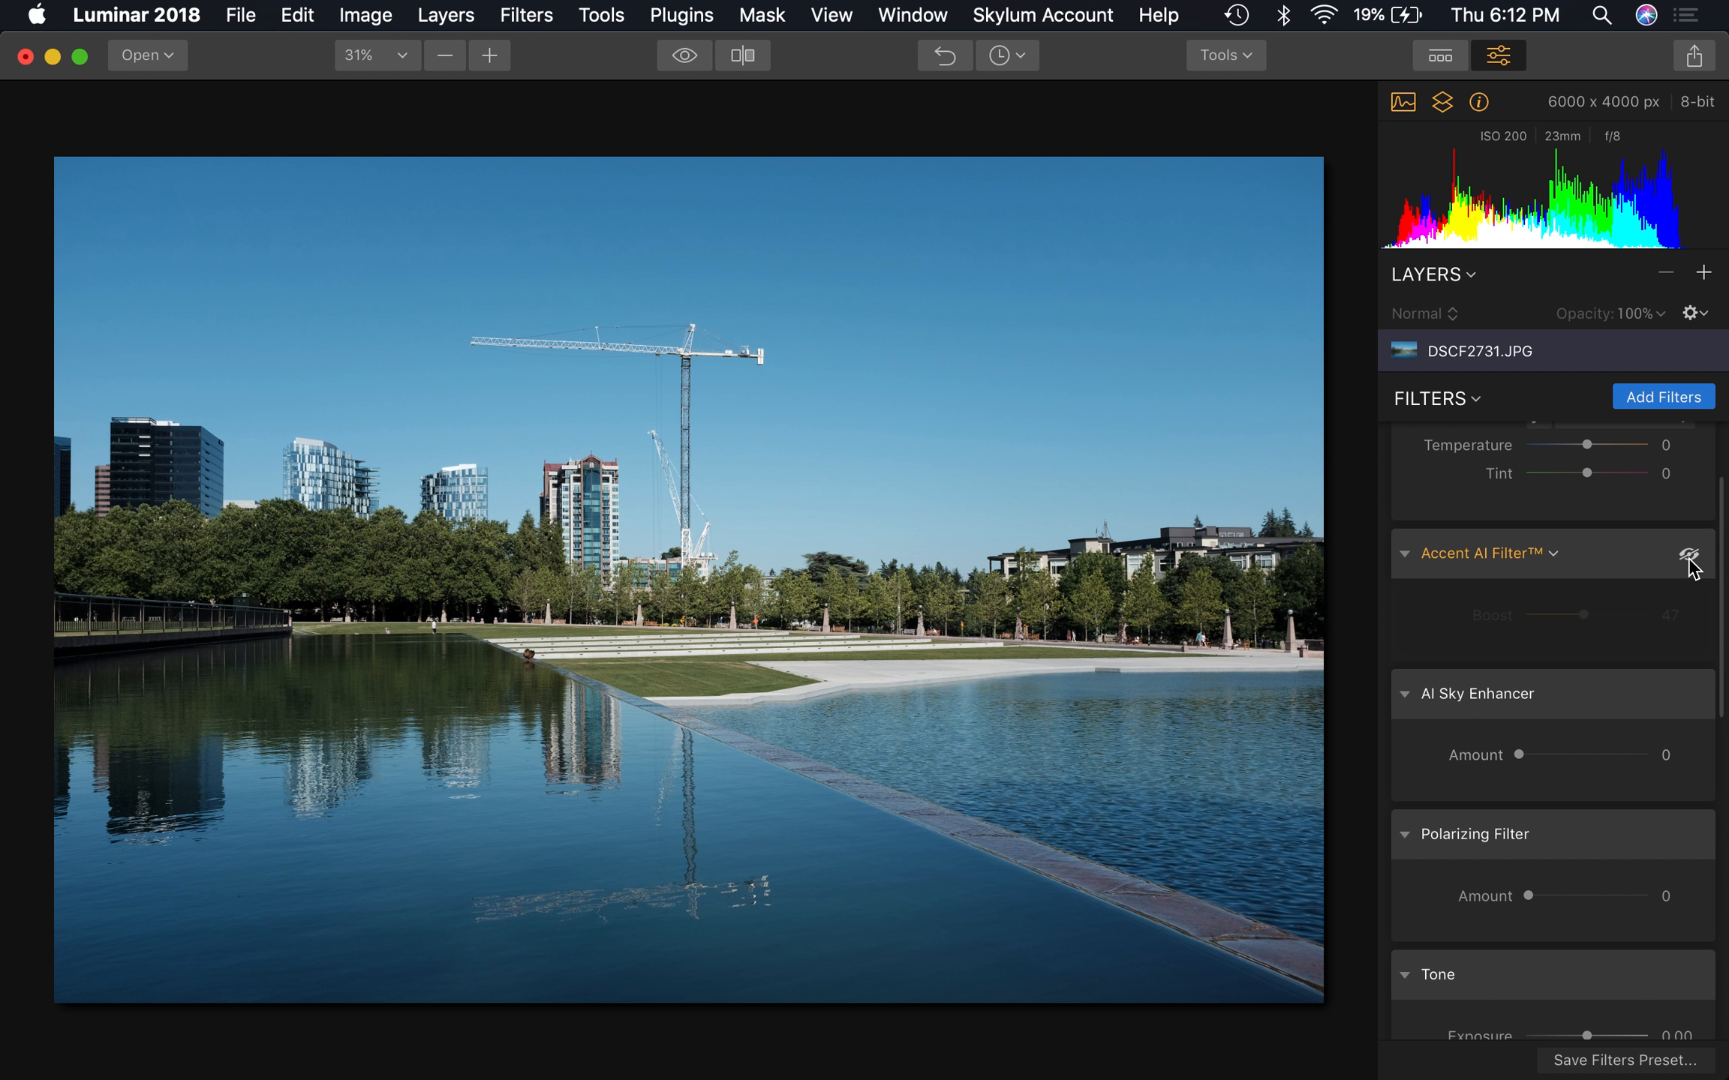
{"action": "left_click", "coordinate": [1690, 559]}
{"action": "left_click", "coordinate": [1690, 559]}
{"action": "left_click", "coordinate": [1690, 559]}
{"action": "left_click", "coordinate": [1661, 646]}
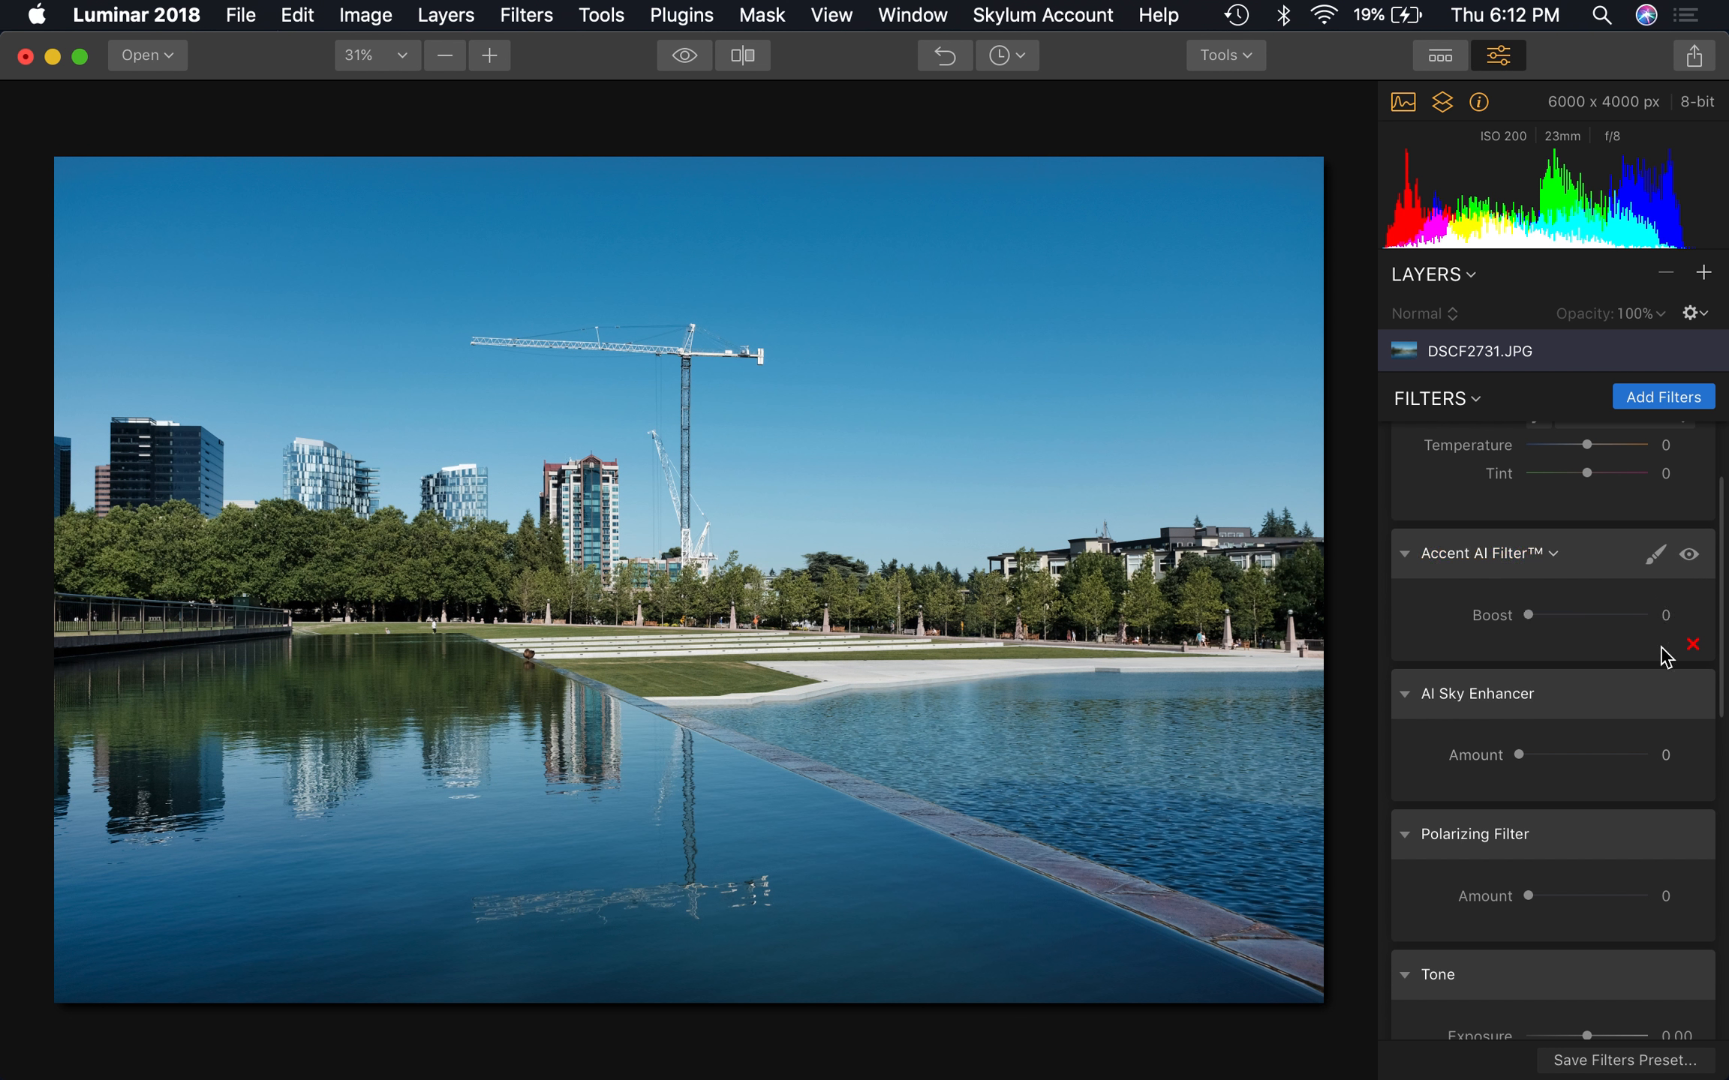
Try Polarizing Filter amounts of 49, 0, 67 and 12 on the photo, finishing at 65
{"action": "scroll", "coordinate": [1617, 631], "scroll_direction": "down", "scroll_amount": 3}
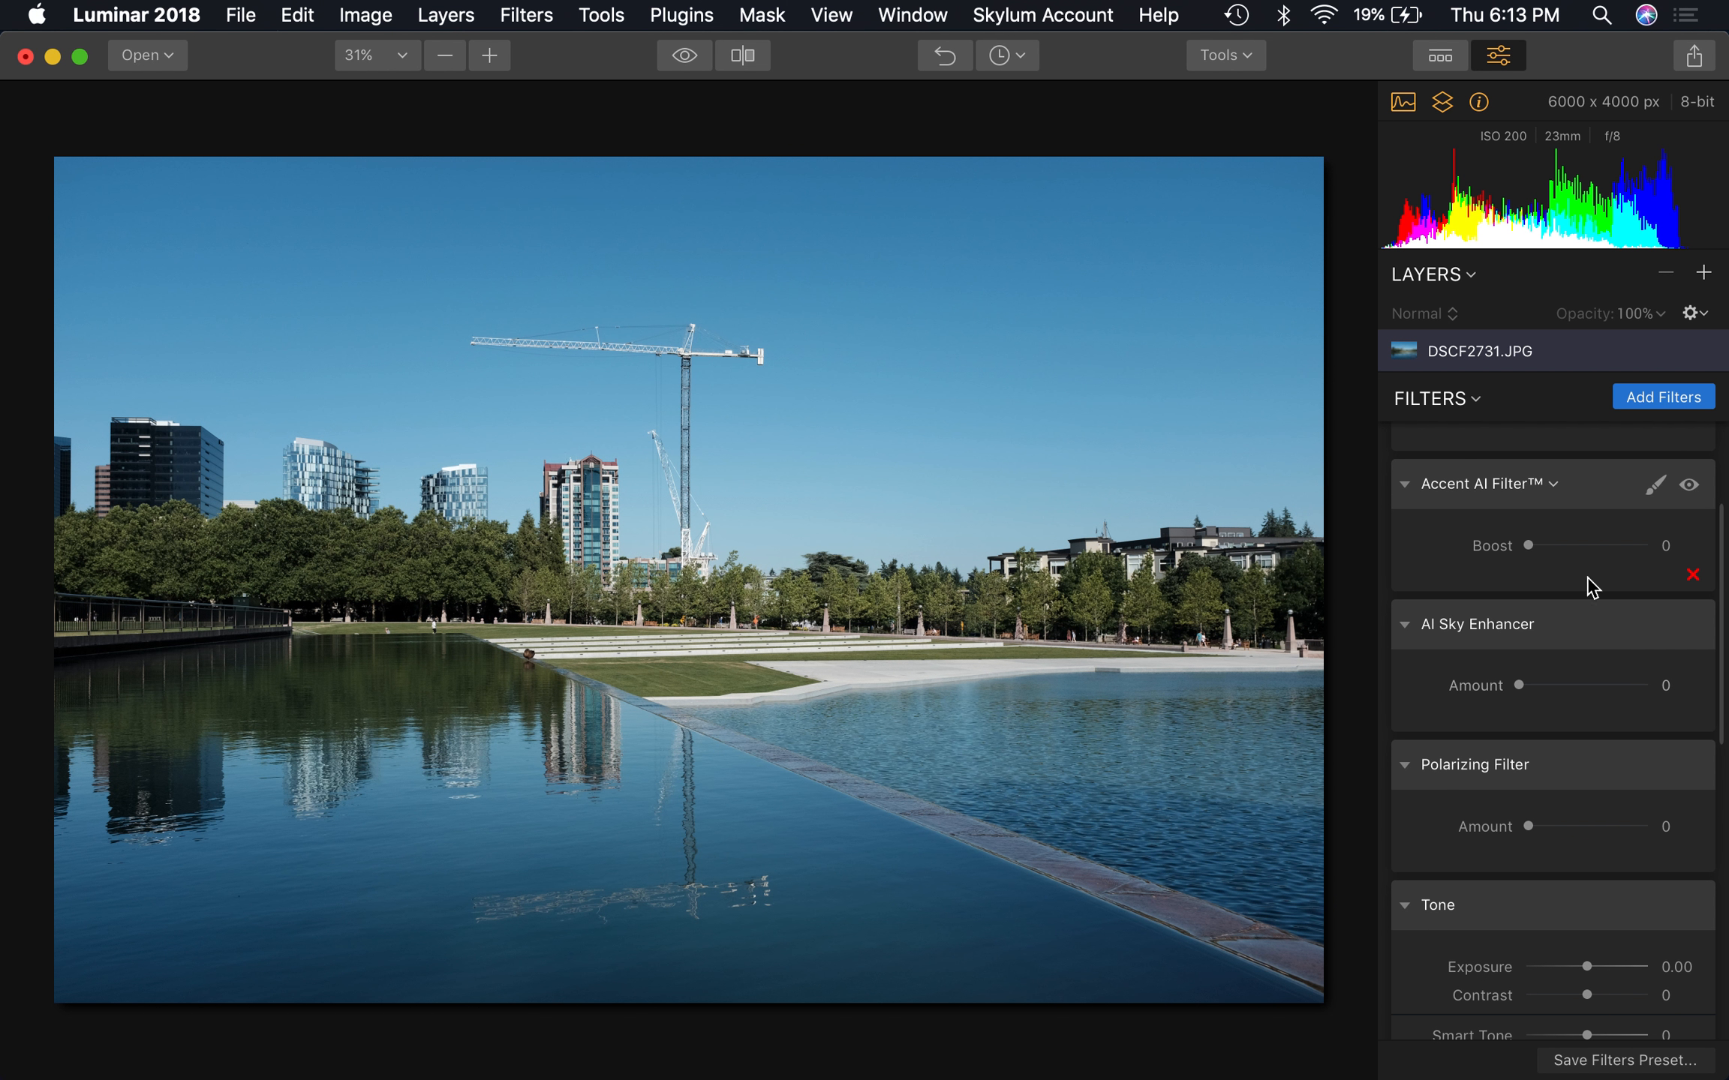
{"action": "left_click", "coordinate": [1587, 826]}
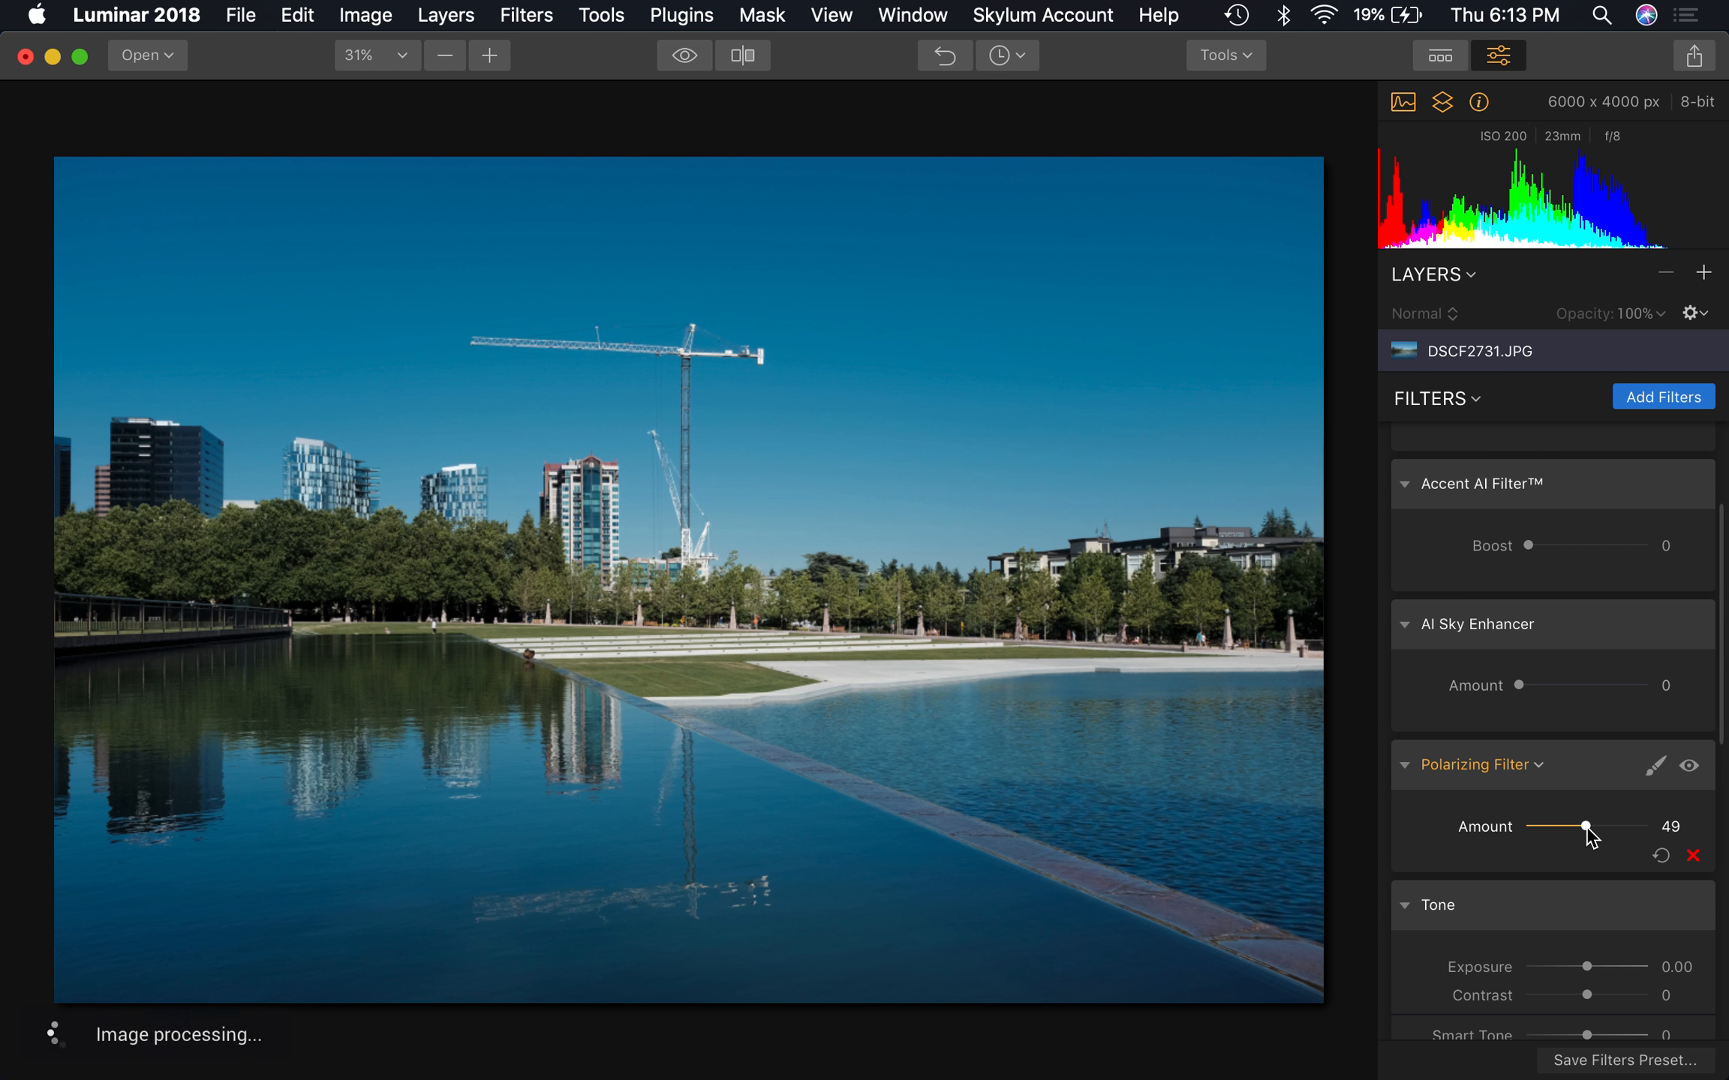
{"action": "left_click_drag", "start_coordinate": [1585, 827], "coordinate": [1528, 827]}
{"action": "left_click", "coordinate": [1610, 832]}
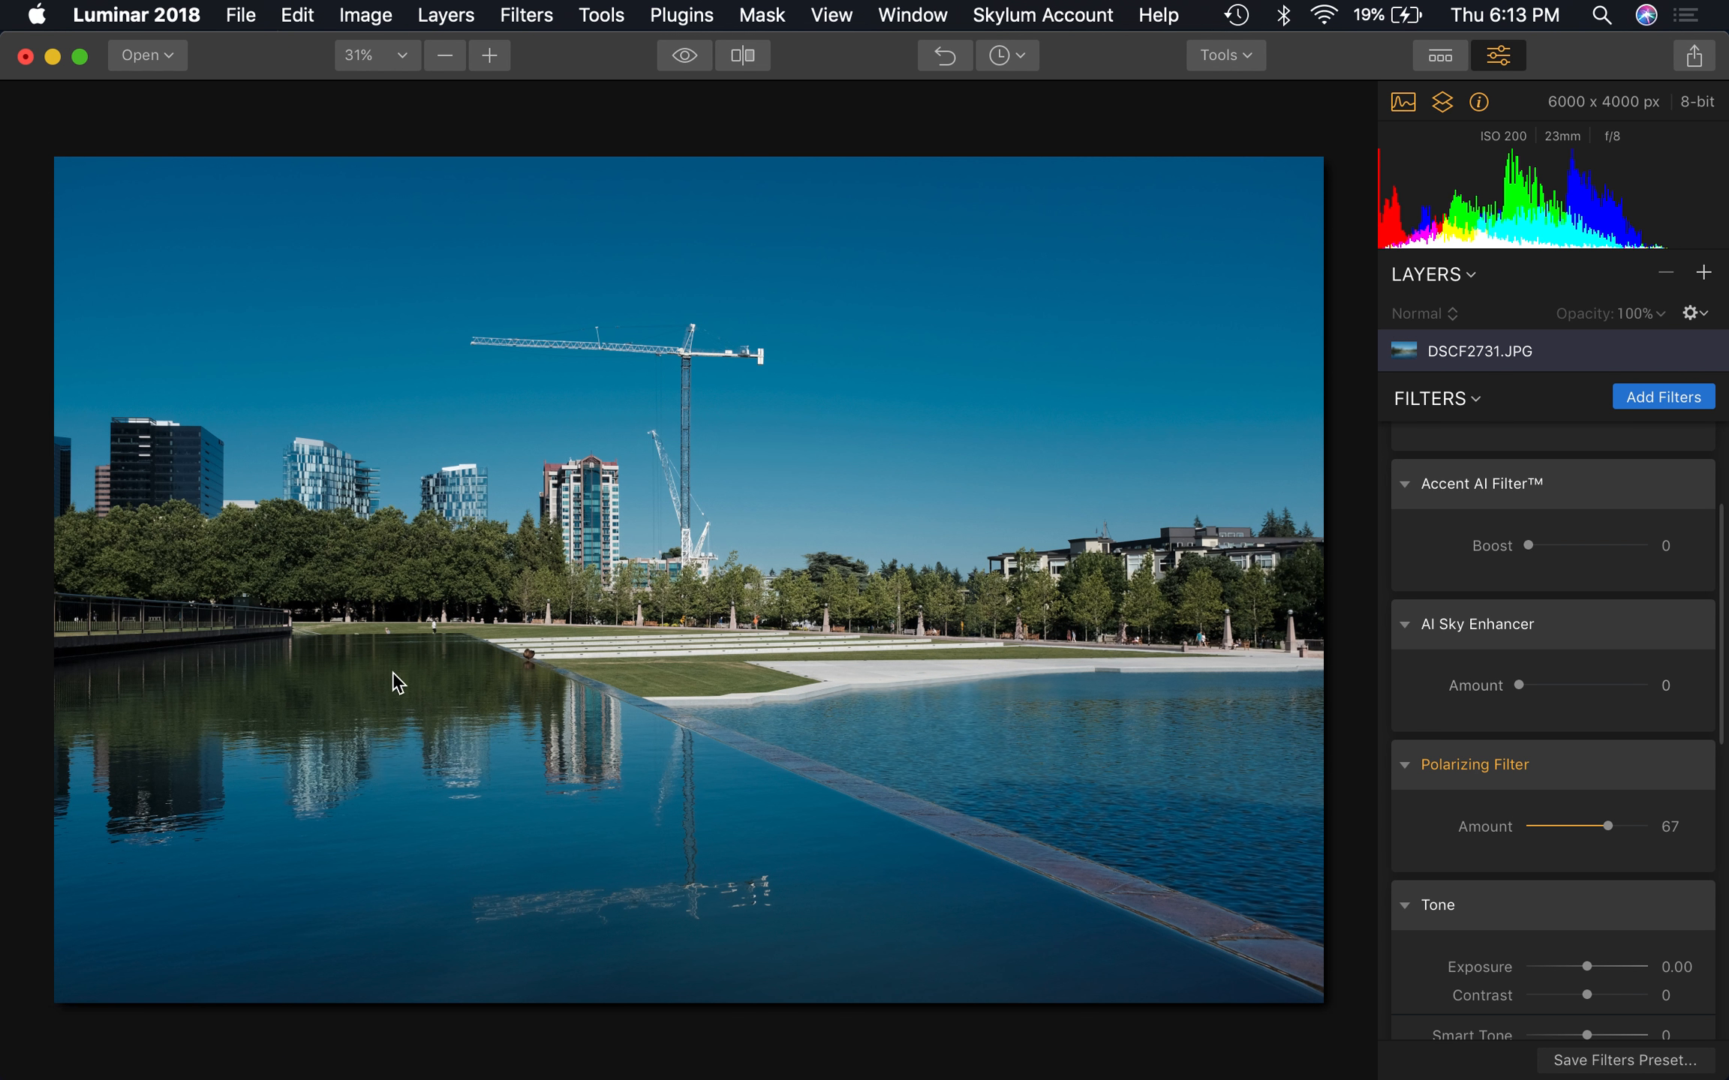
{"action": "left_click", "coordinate": [1541, 826]}
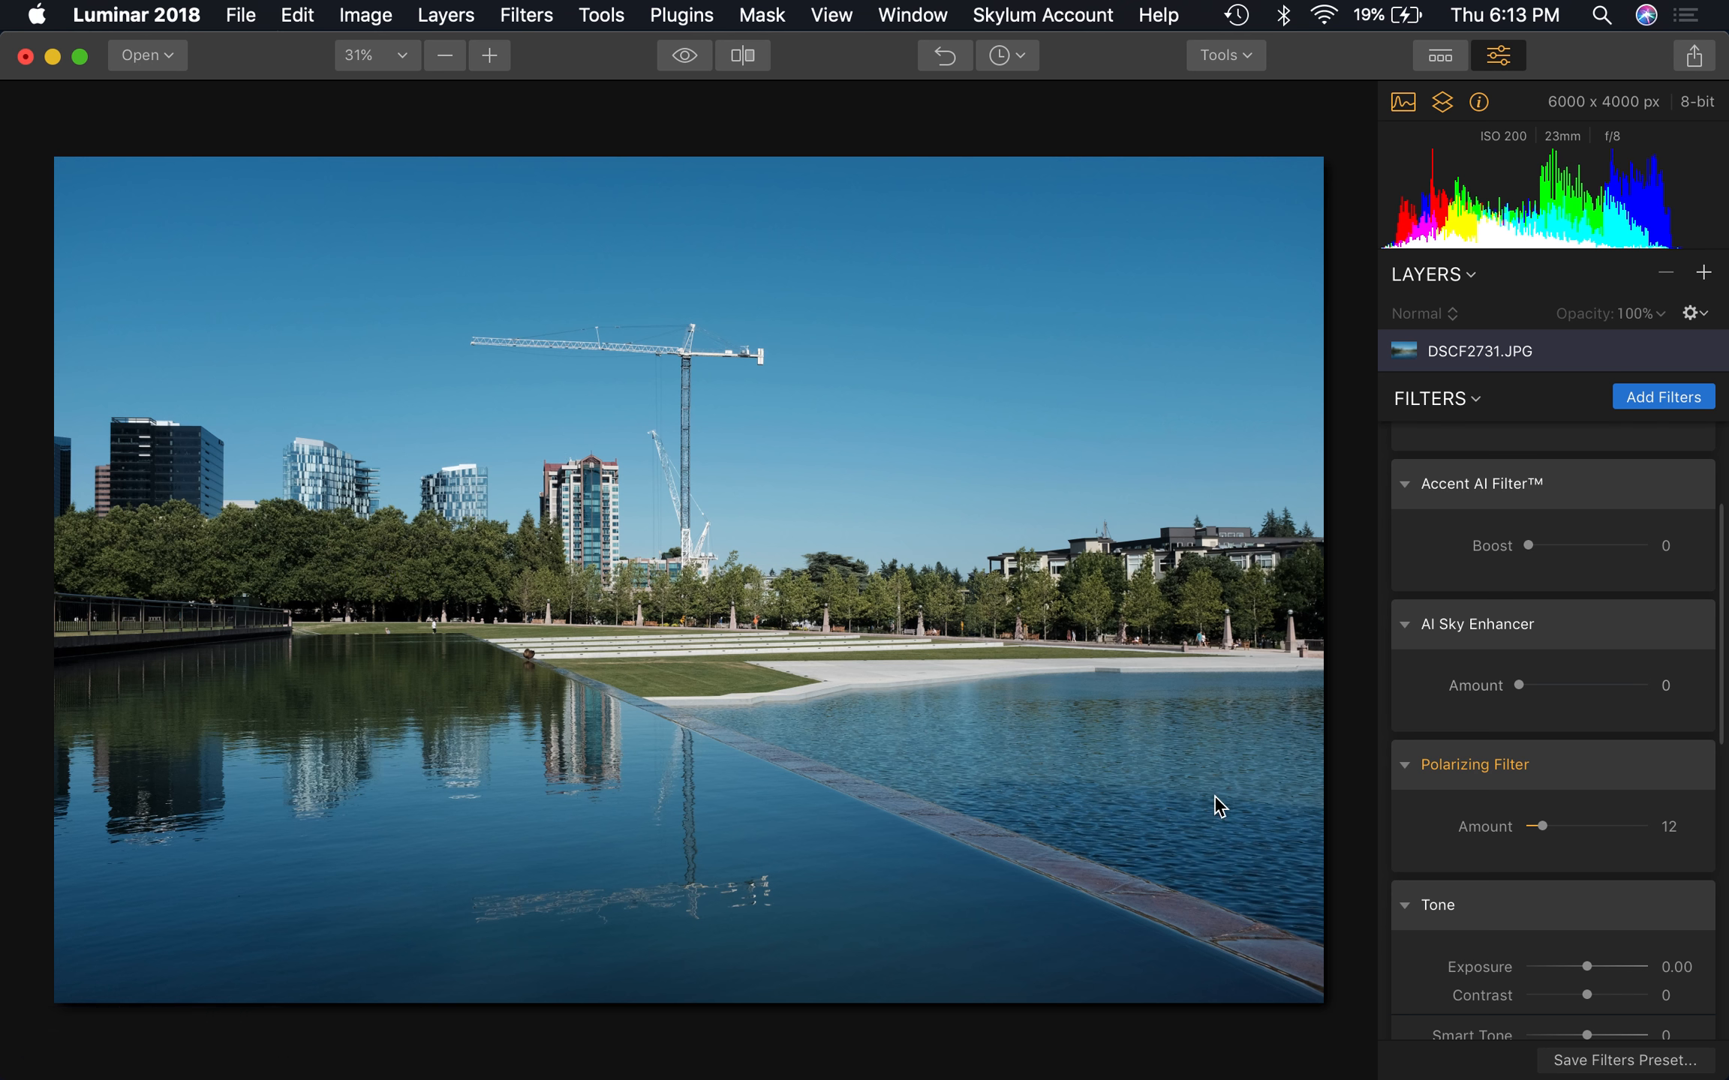
{"action": "left_click", "coordinate": [1608, 828]}
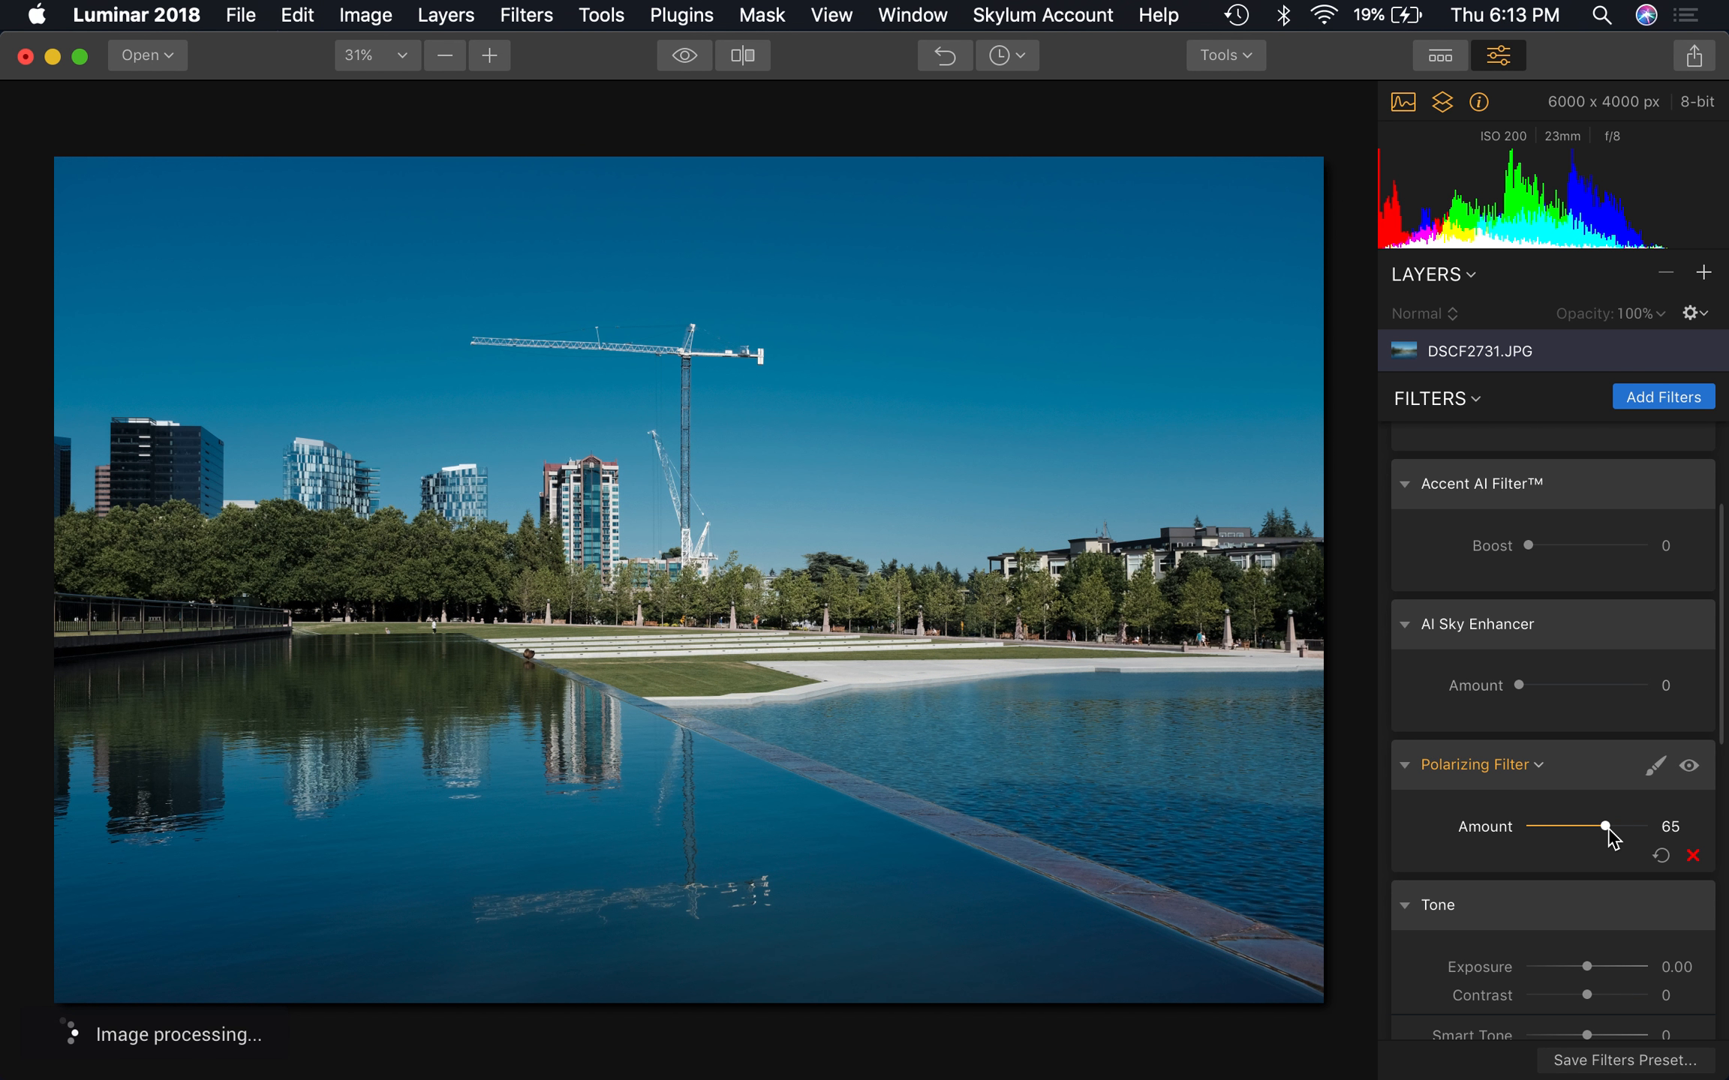
Toggle the Polarizing Filter off and on to compare its effect, and reset the filter
{"action": "left_click", "coordinate": [1689, 766]}
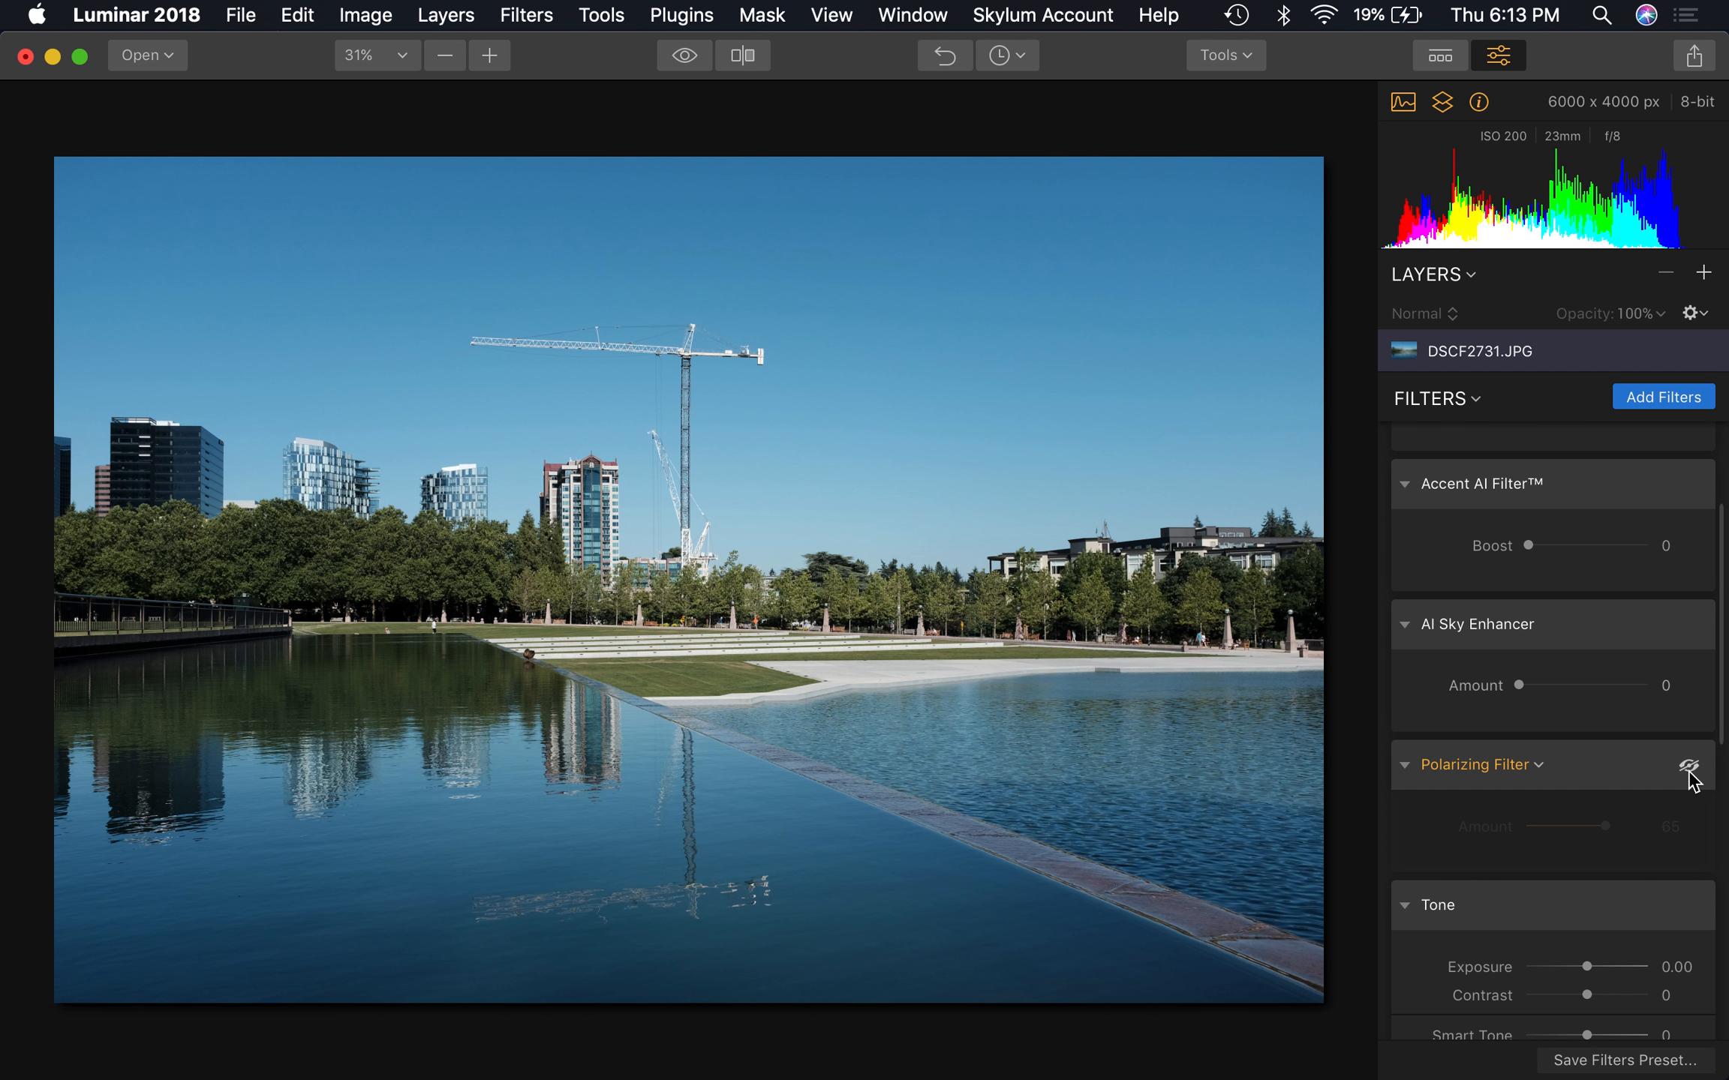
{"action": "left_click", "coordinate": [1689, 767]}
{"action": "left_click", "coordinate": [1689, 766]}
{"action": "left_click", "coordinate": [1686, 773]}
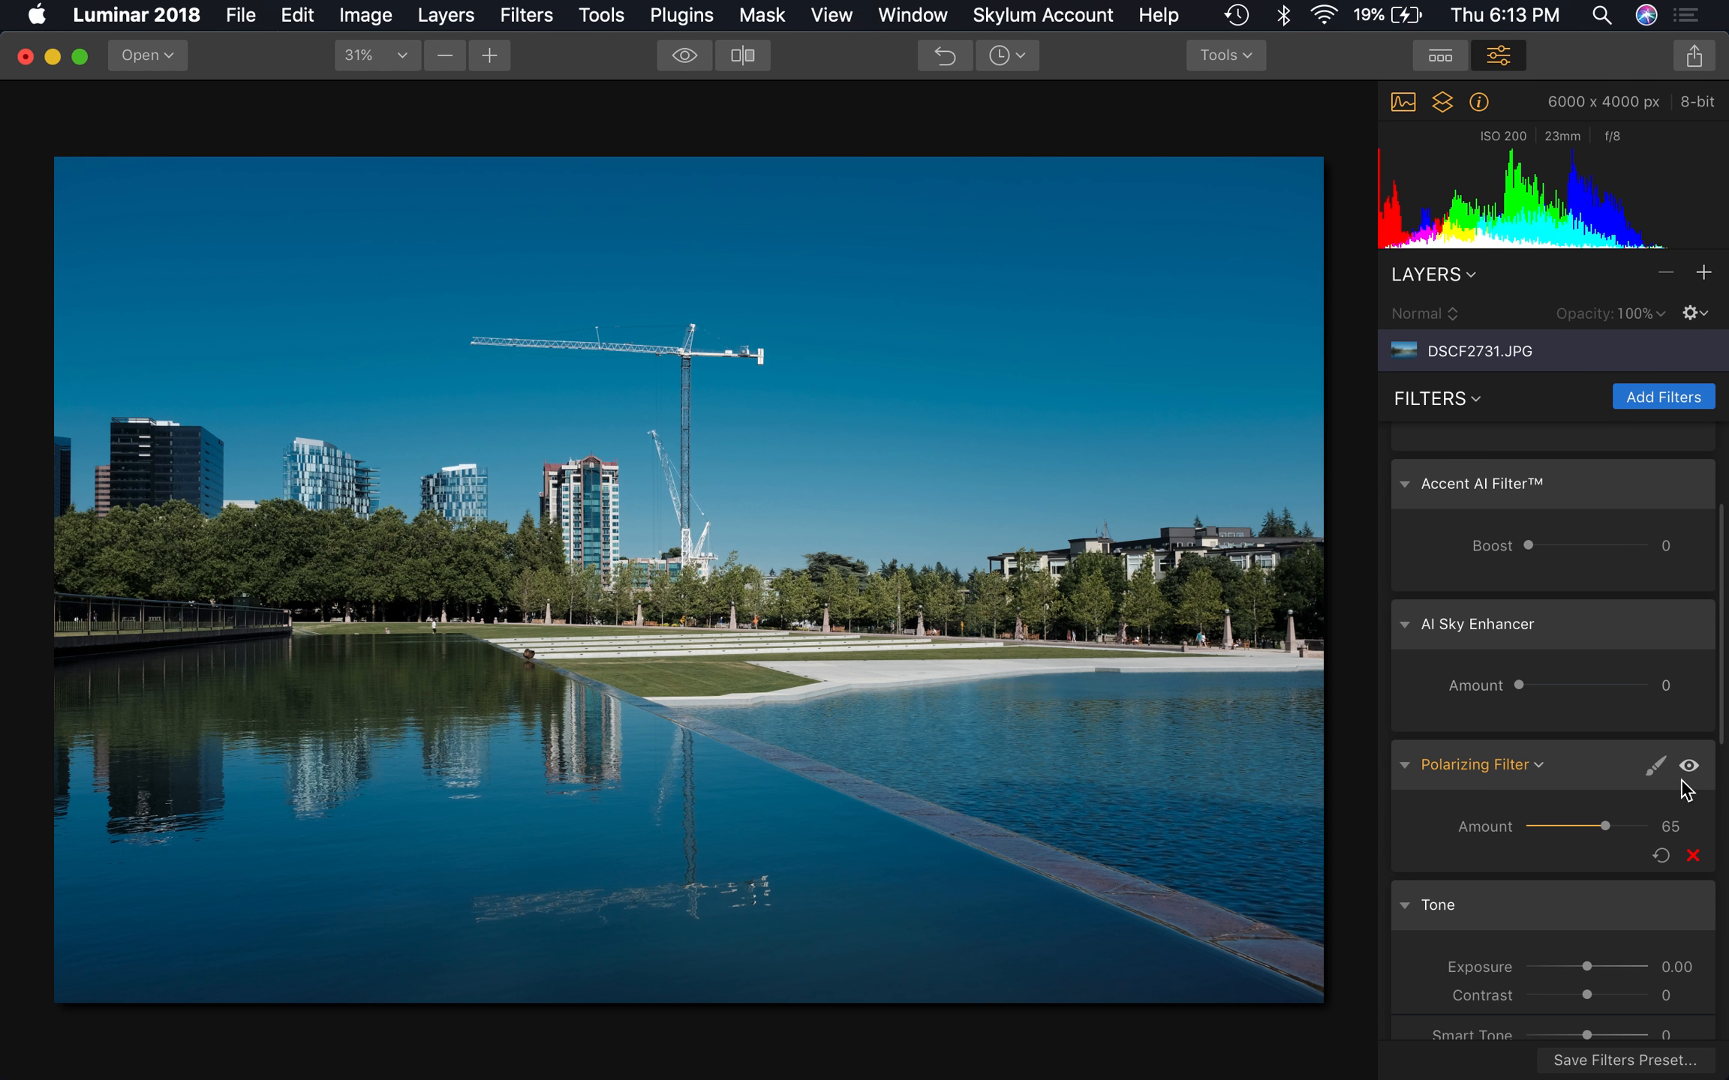
{"action": "left_click", "coordinate": [1660, 856]}
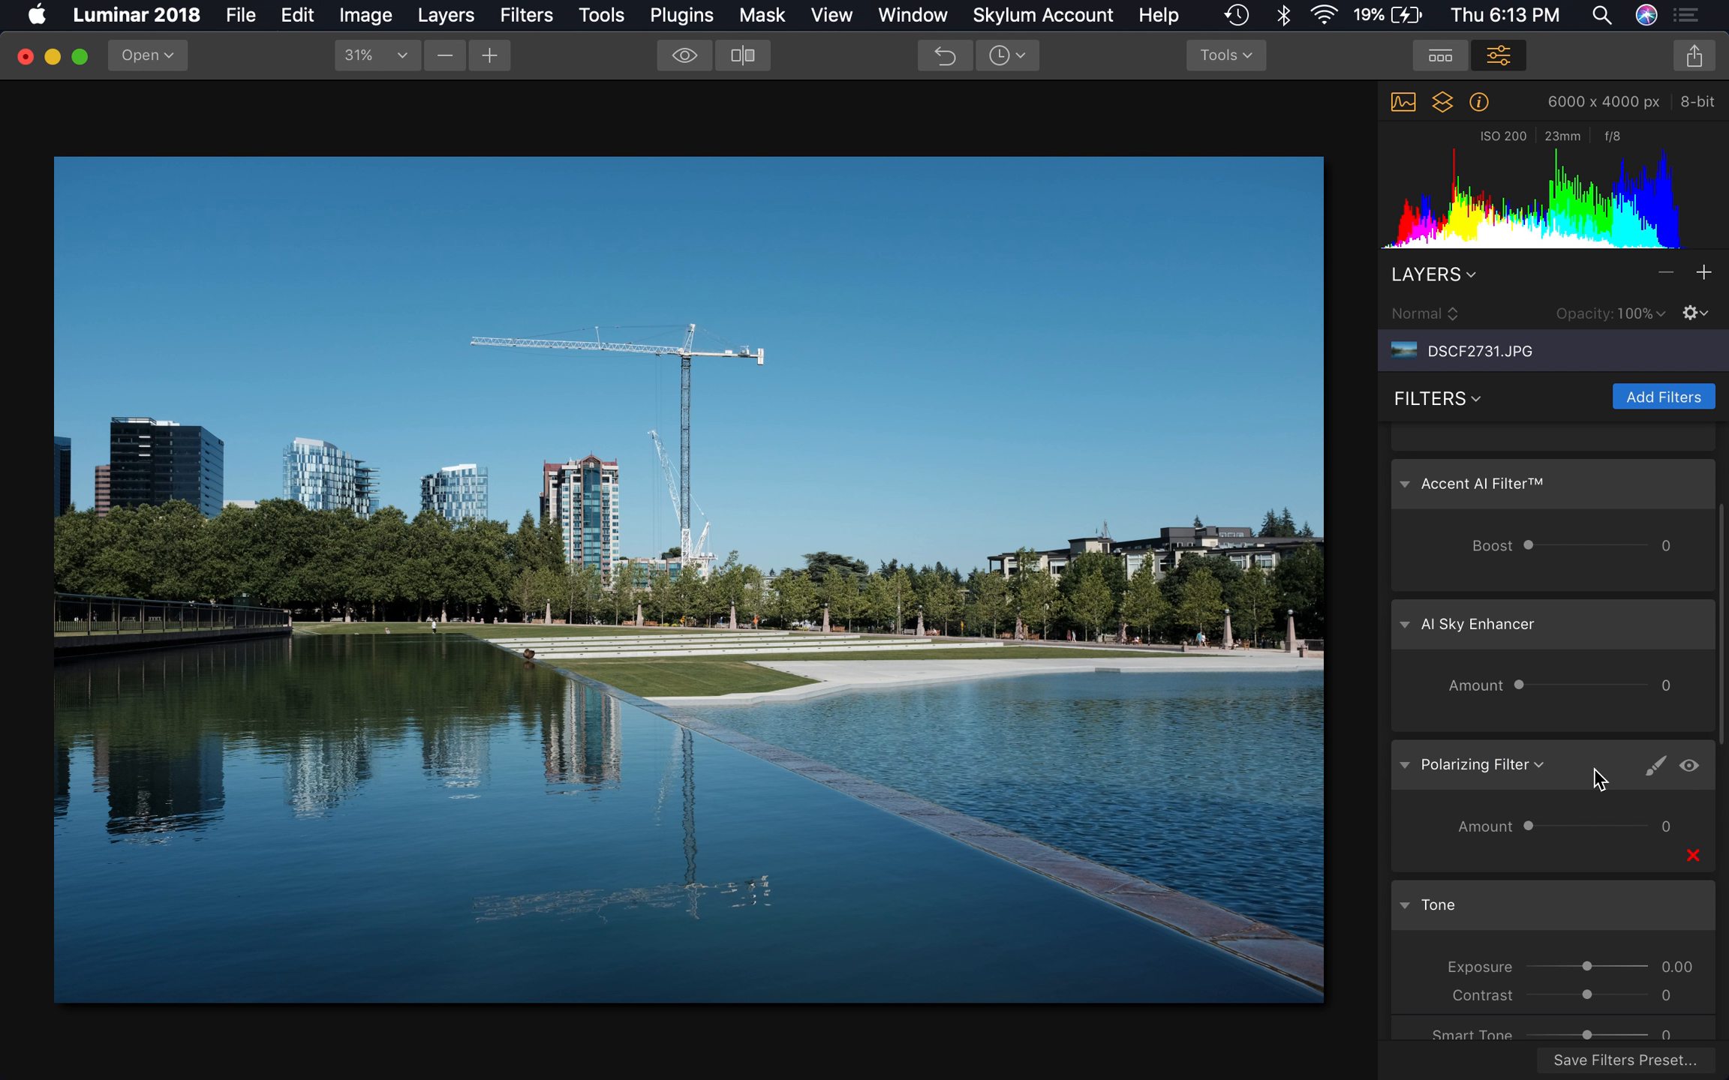
View the AI Sky Enhancer description in the filters catalog and close the catalog
{"action": "left_click", "coordinate": [1671, 397]}
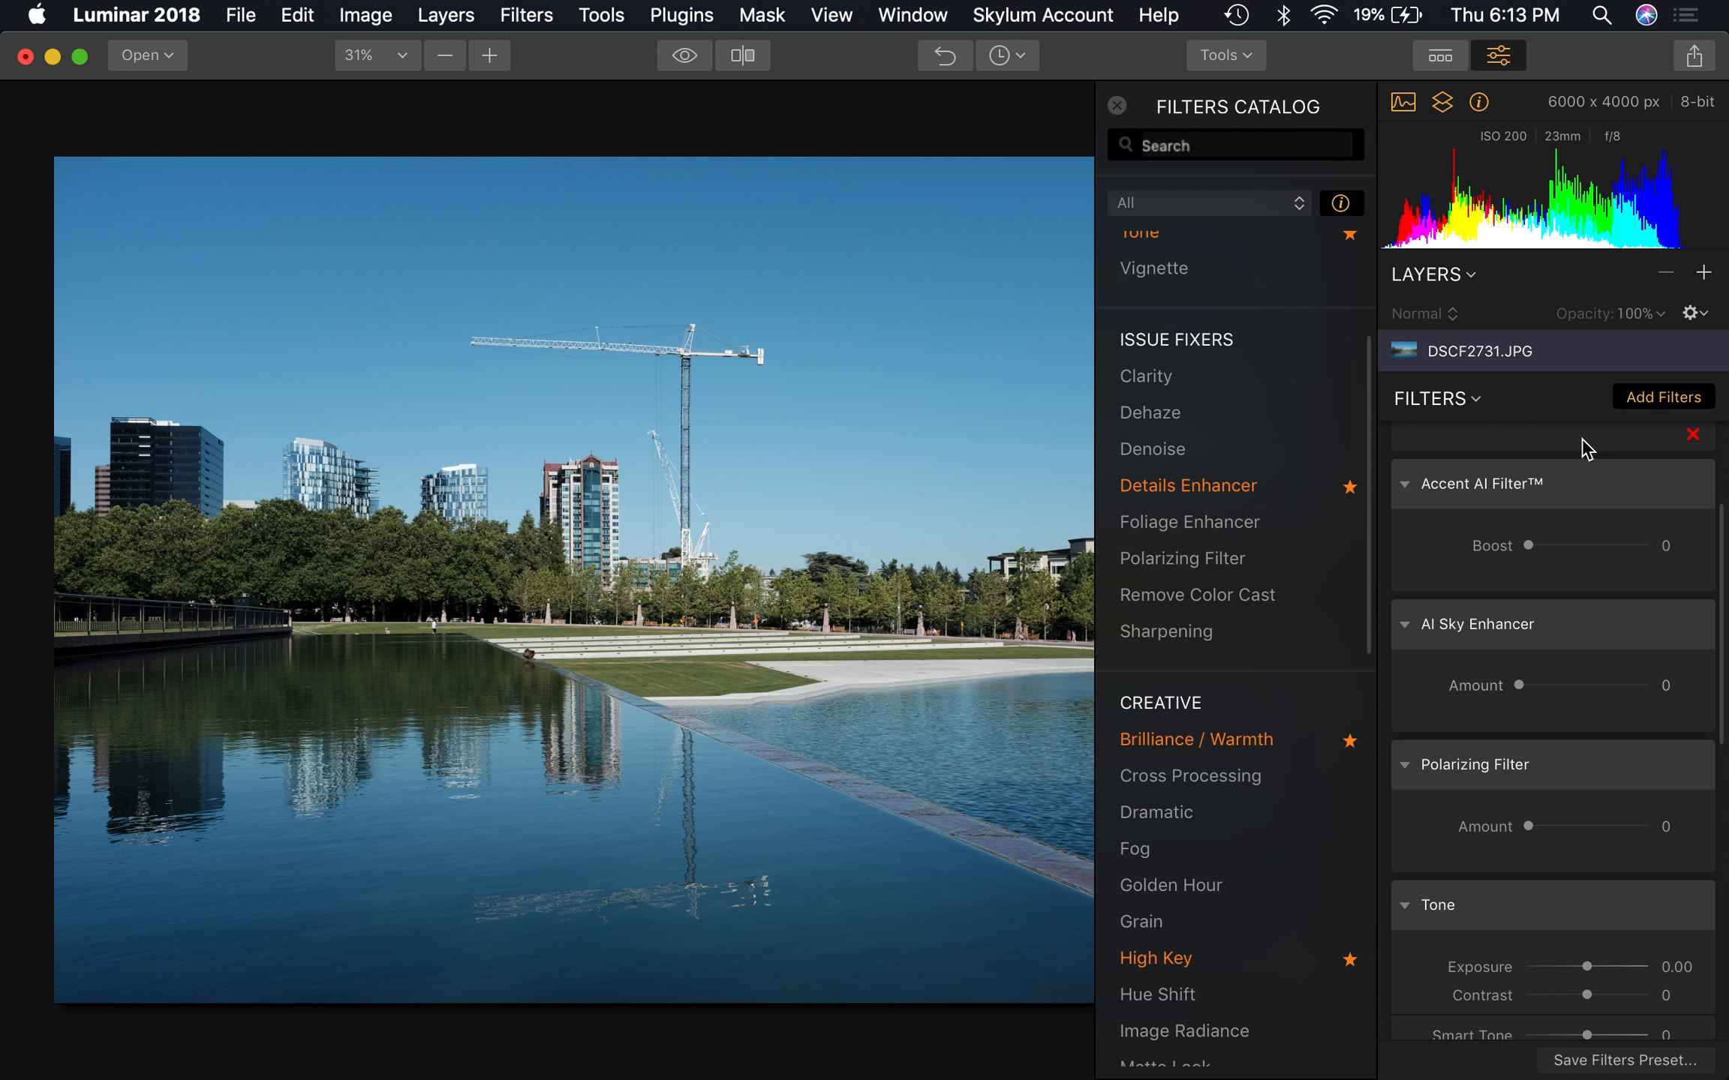
{"action": "scroll", "coordinate": [1227, 387], "scroll_direction": "up", "scroll_amount": 5}
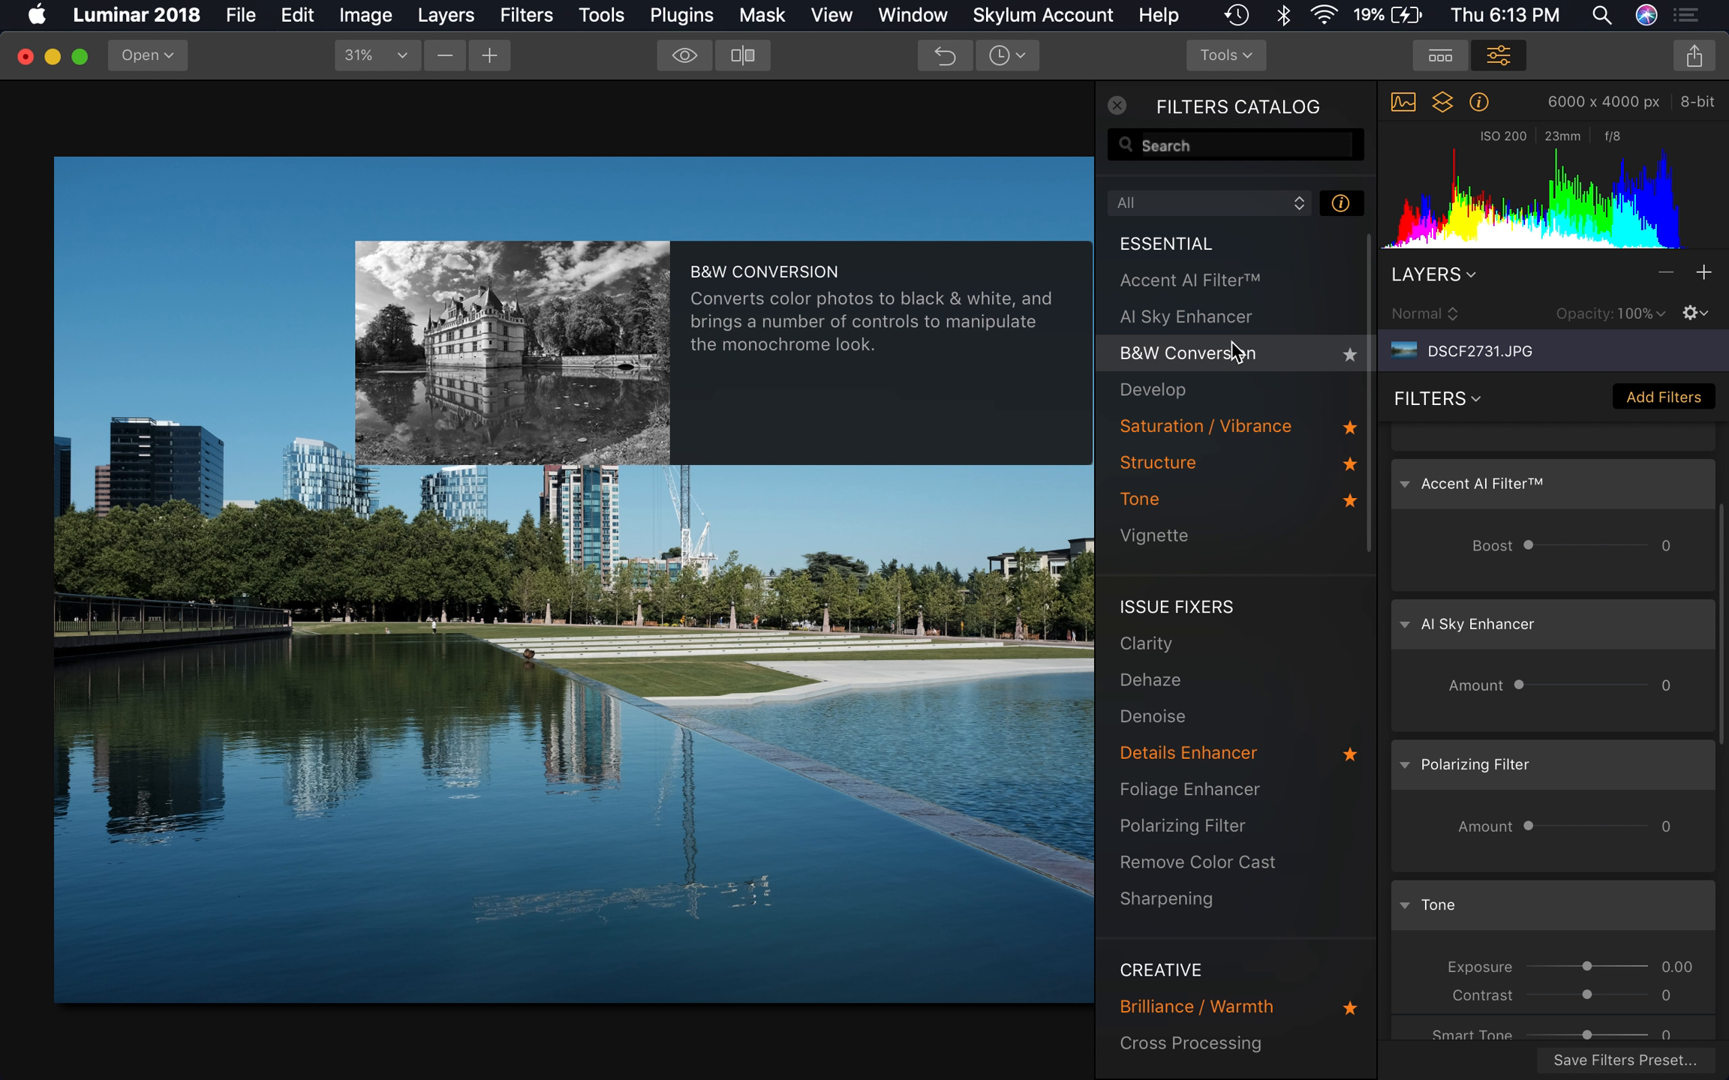
{"action": "mouse_move", "coordinate": [1237, 330]}
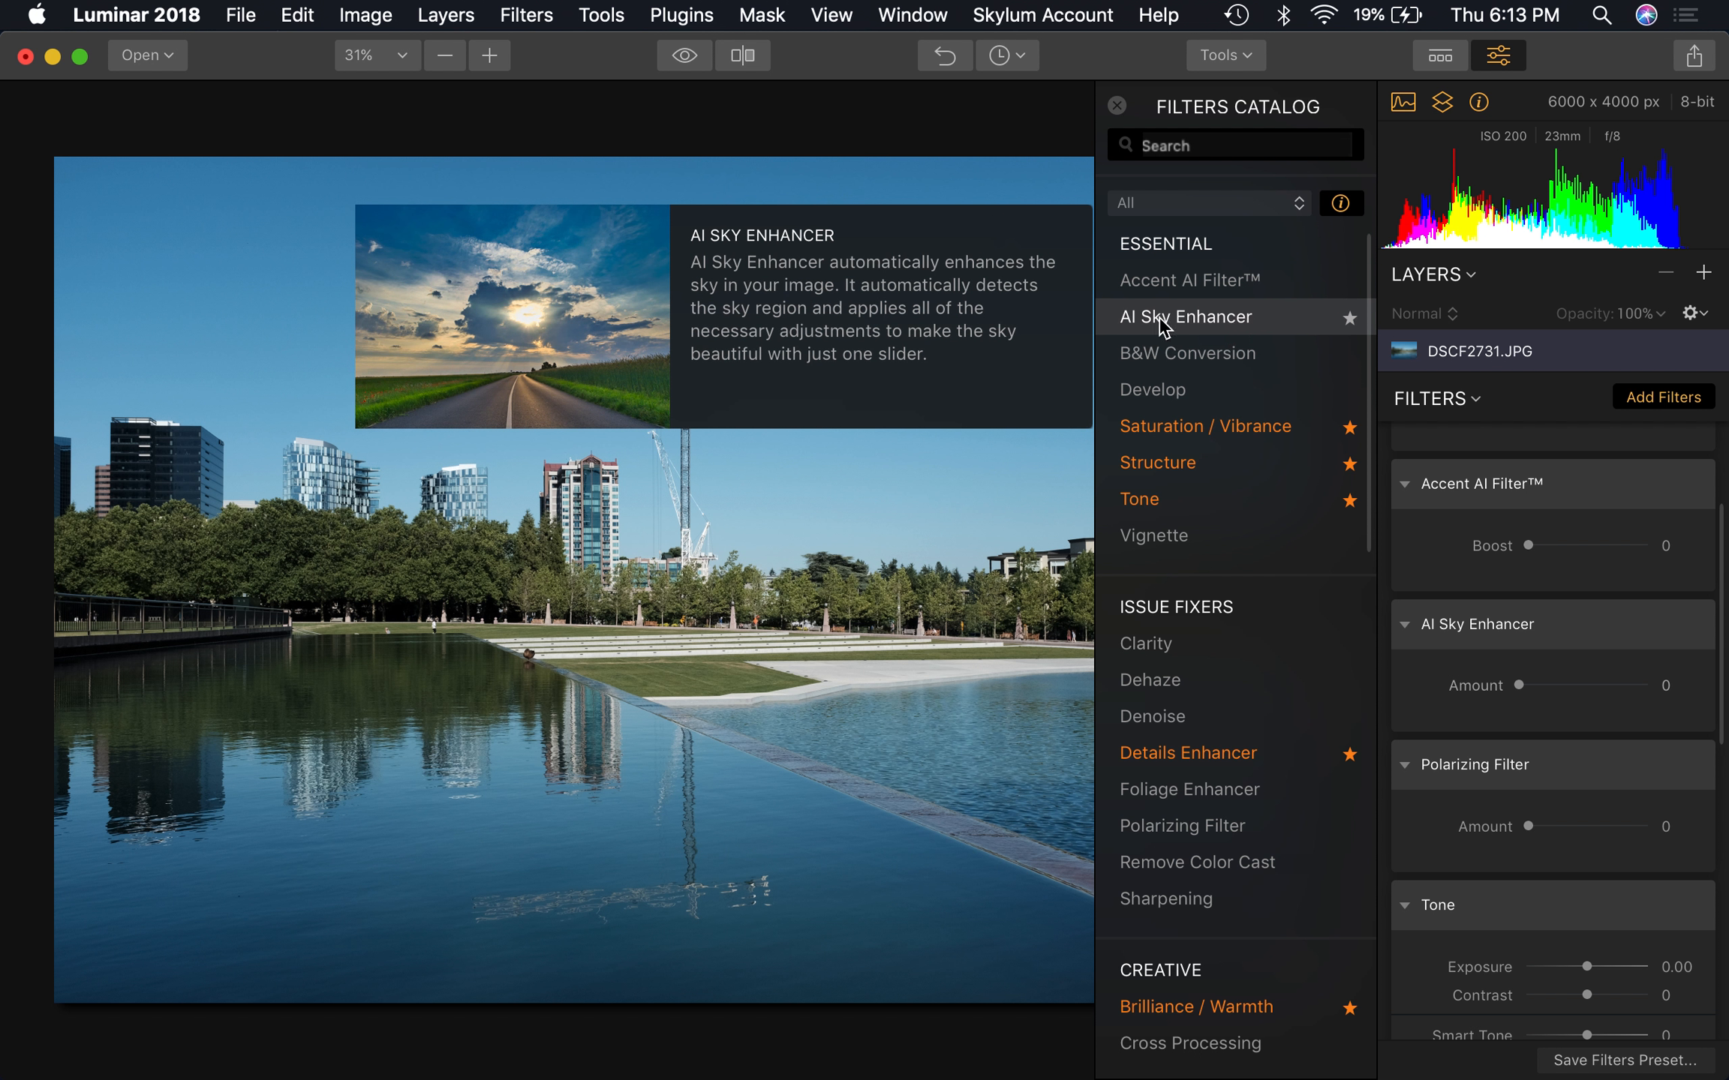
{"action": "left_click", "coordinate": [1118, 107]}
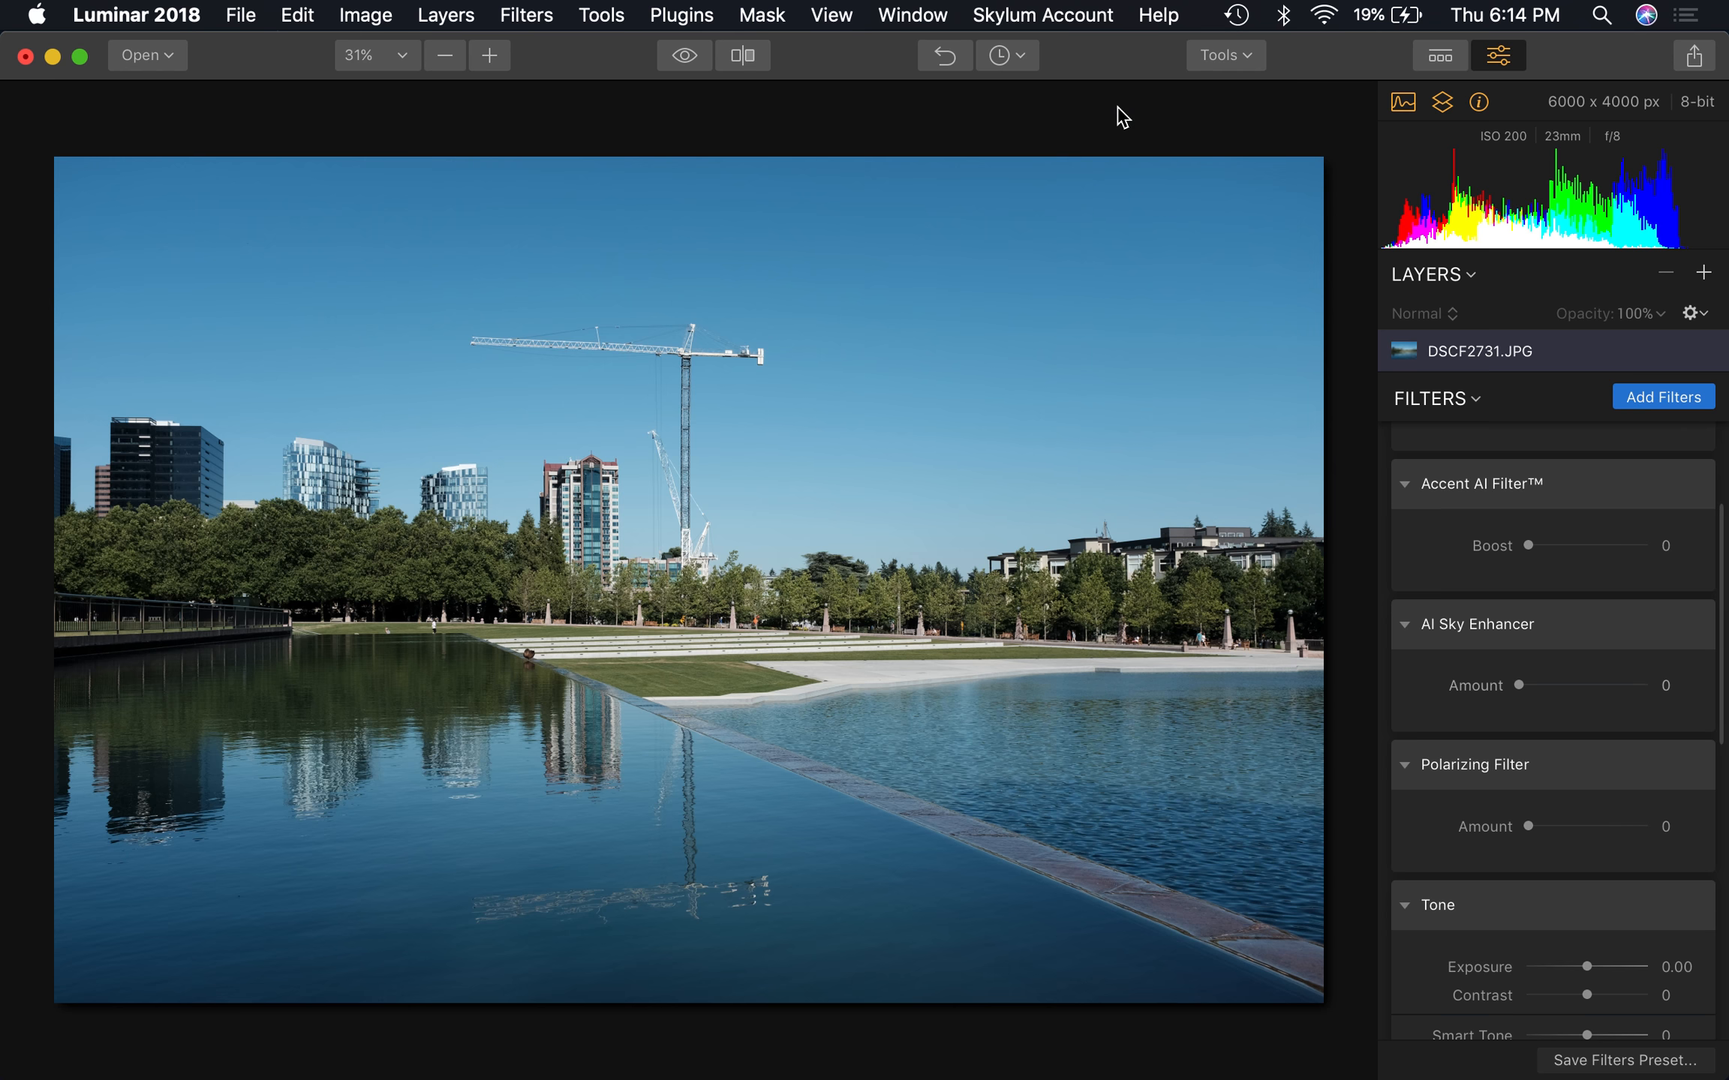
Set the AI Sky Enhancer's Amount to 49 and toggle the filter off and on to compare the sky
{"action": "left_click", "coordinate": [1583, 685]}
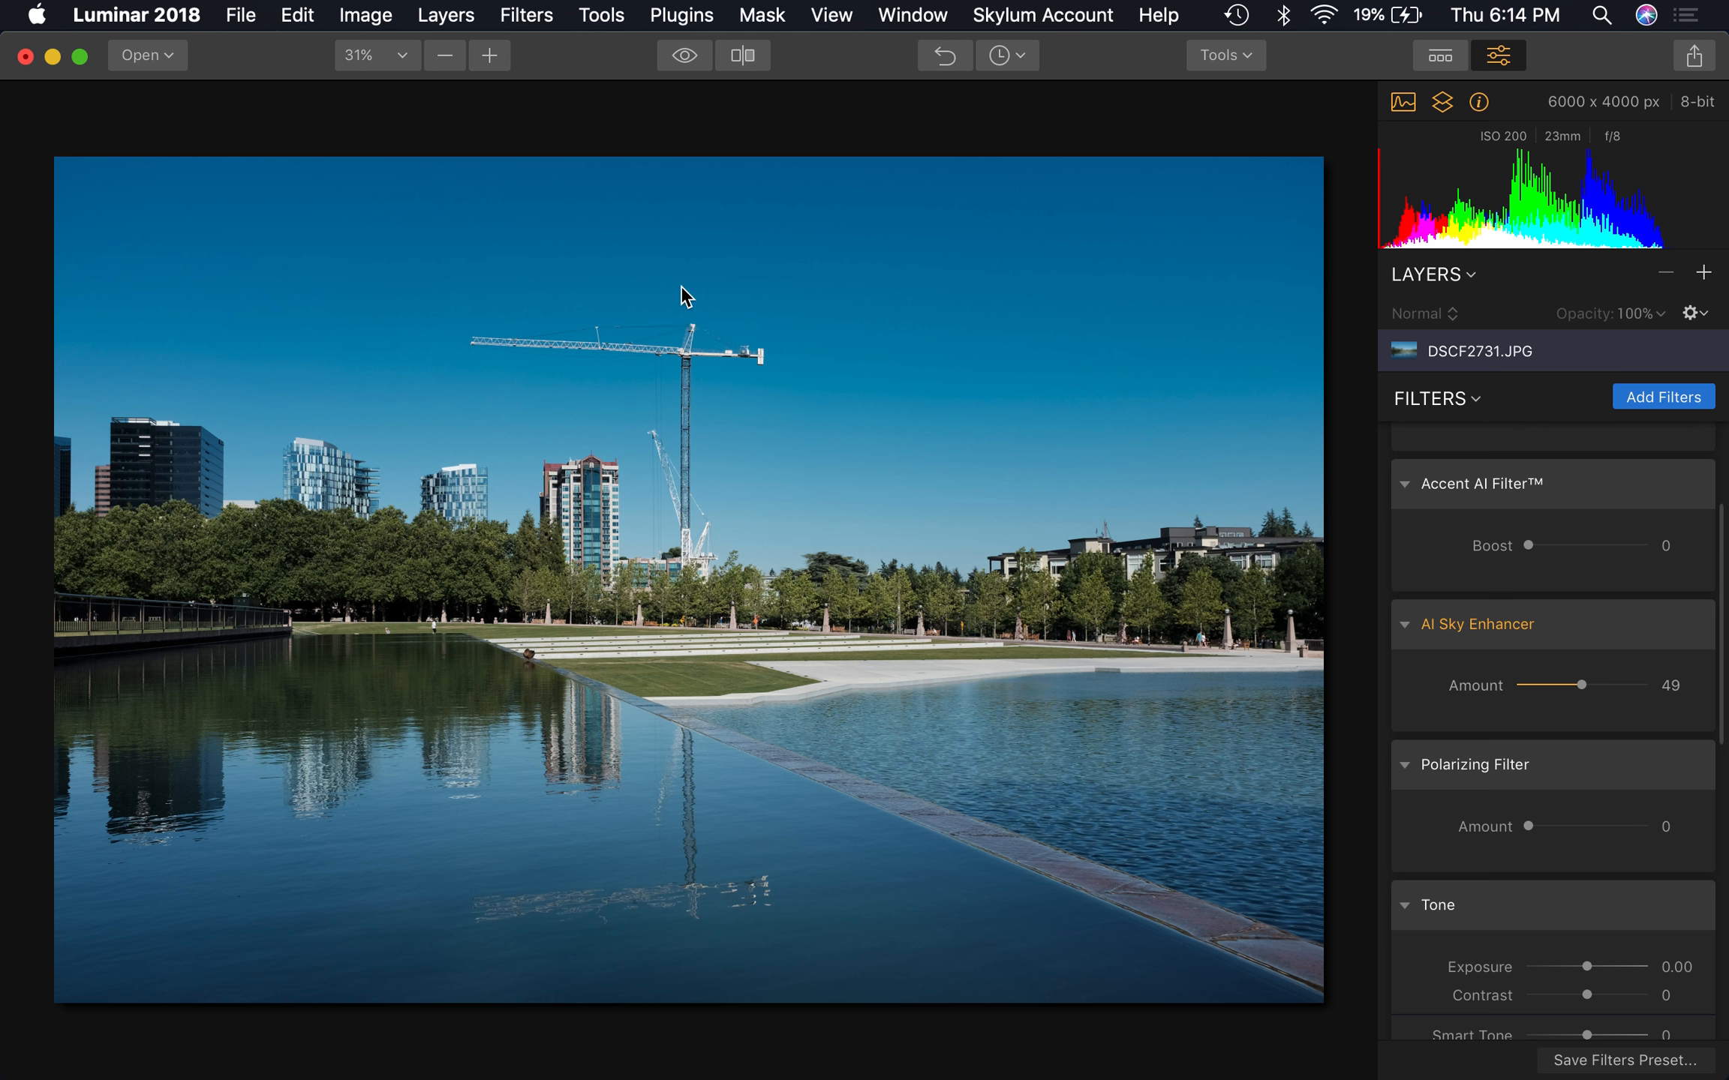
{"action": "mouse_move", "coordinate": [1718, 632]}
{"action": "left_click", "coordinate": [1689, 628]}
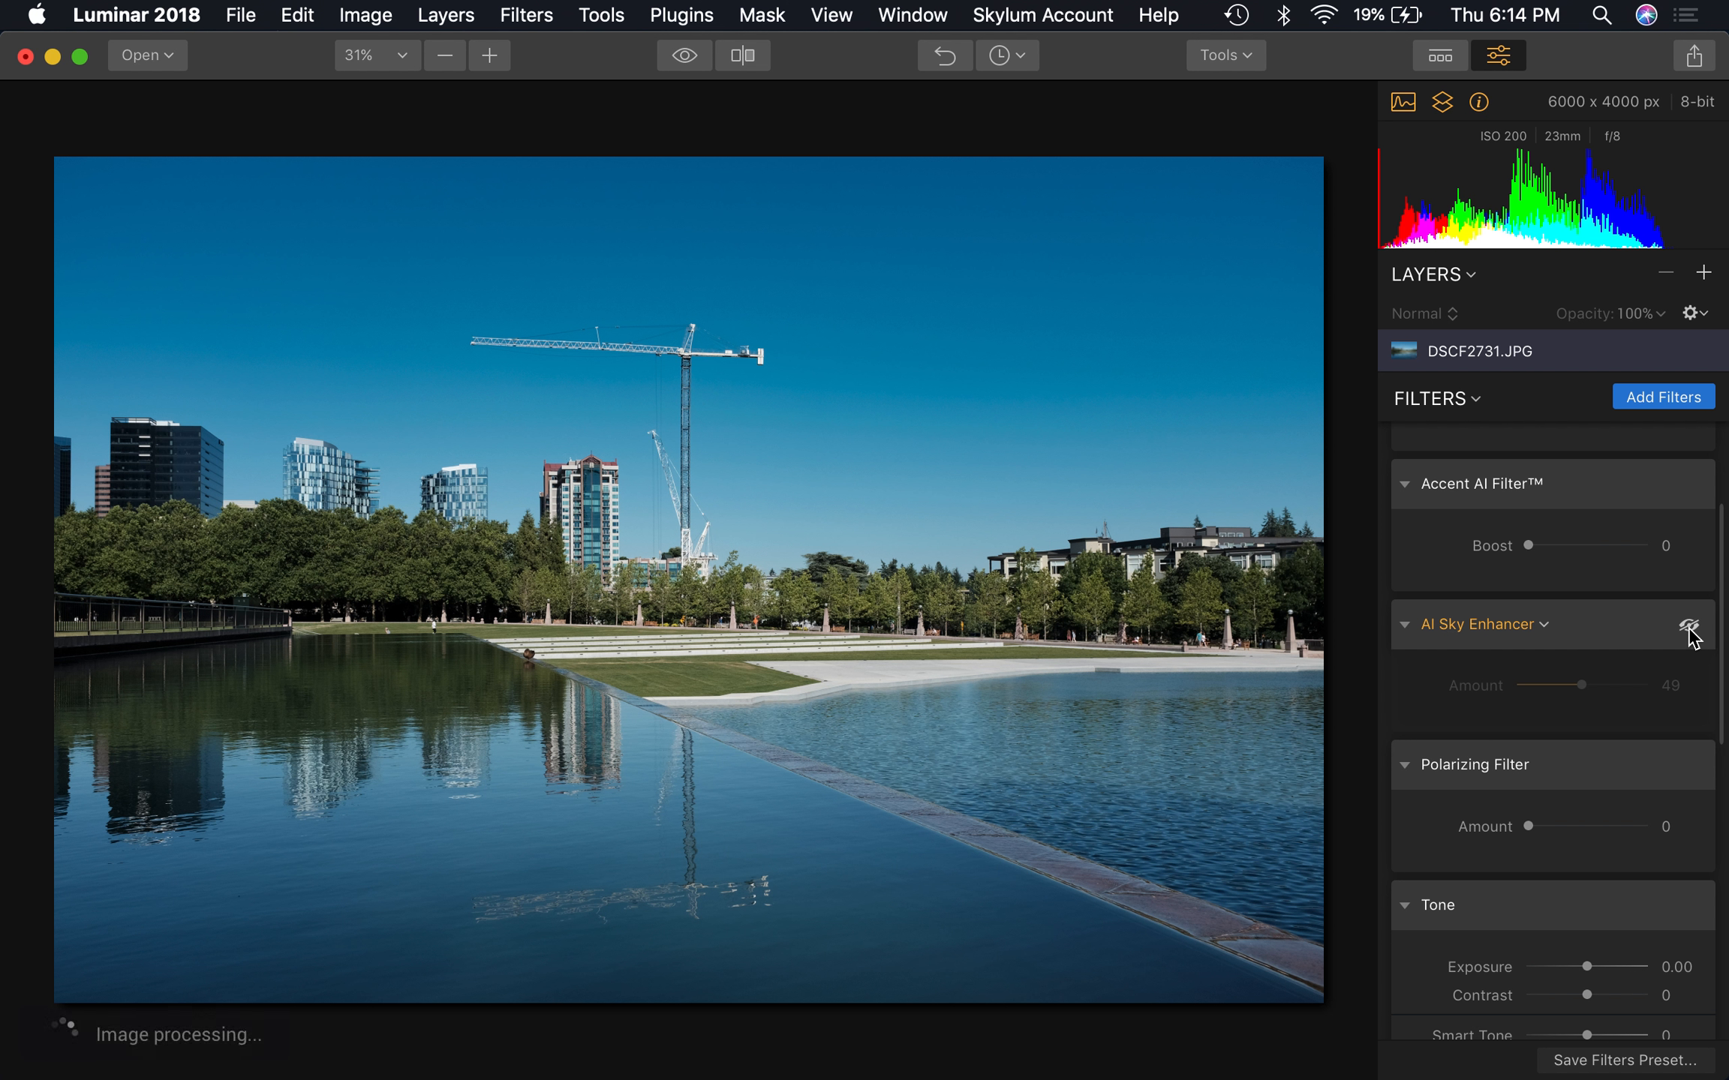
{"action": "left_click", "coordinate": [1689, 629]}
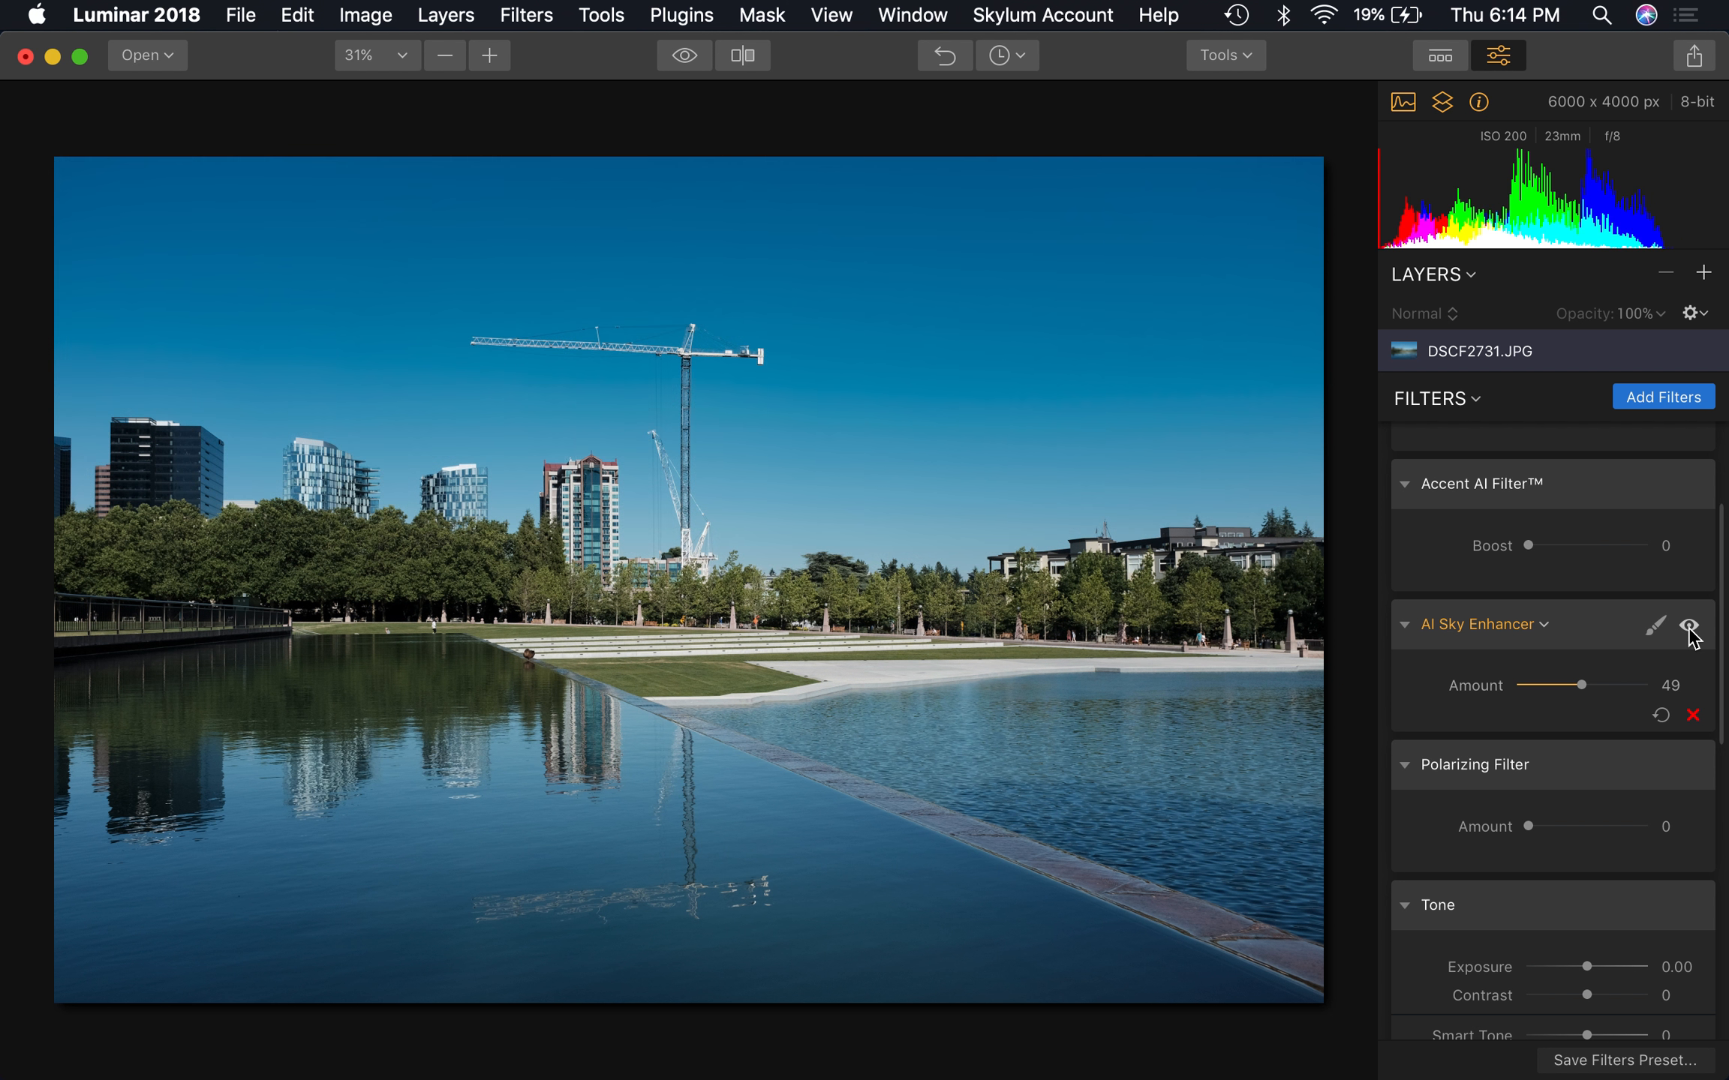
{"action": "left_click", "coordinate": [1689, 628]}
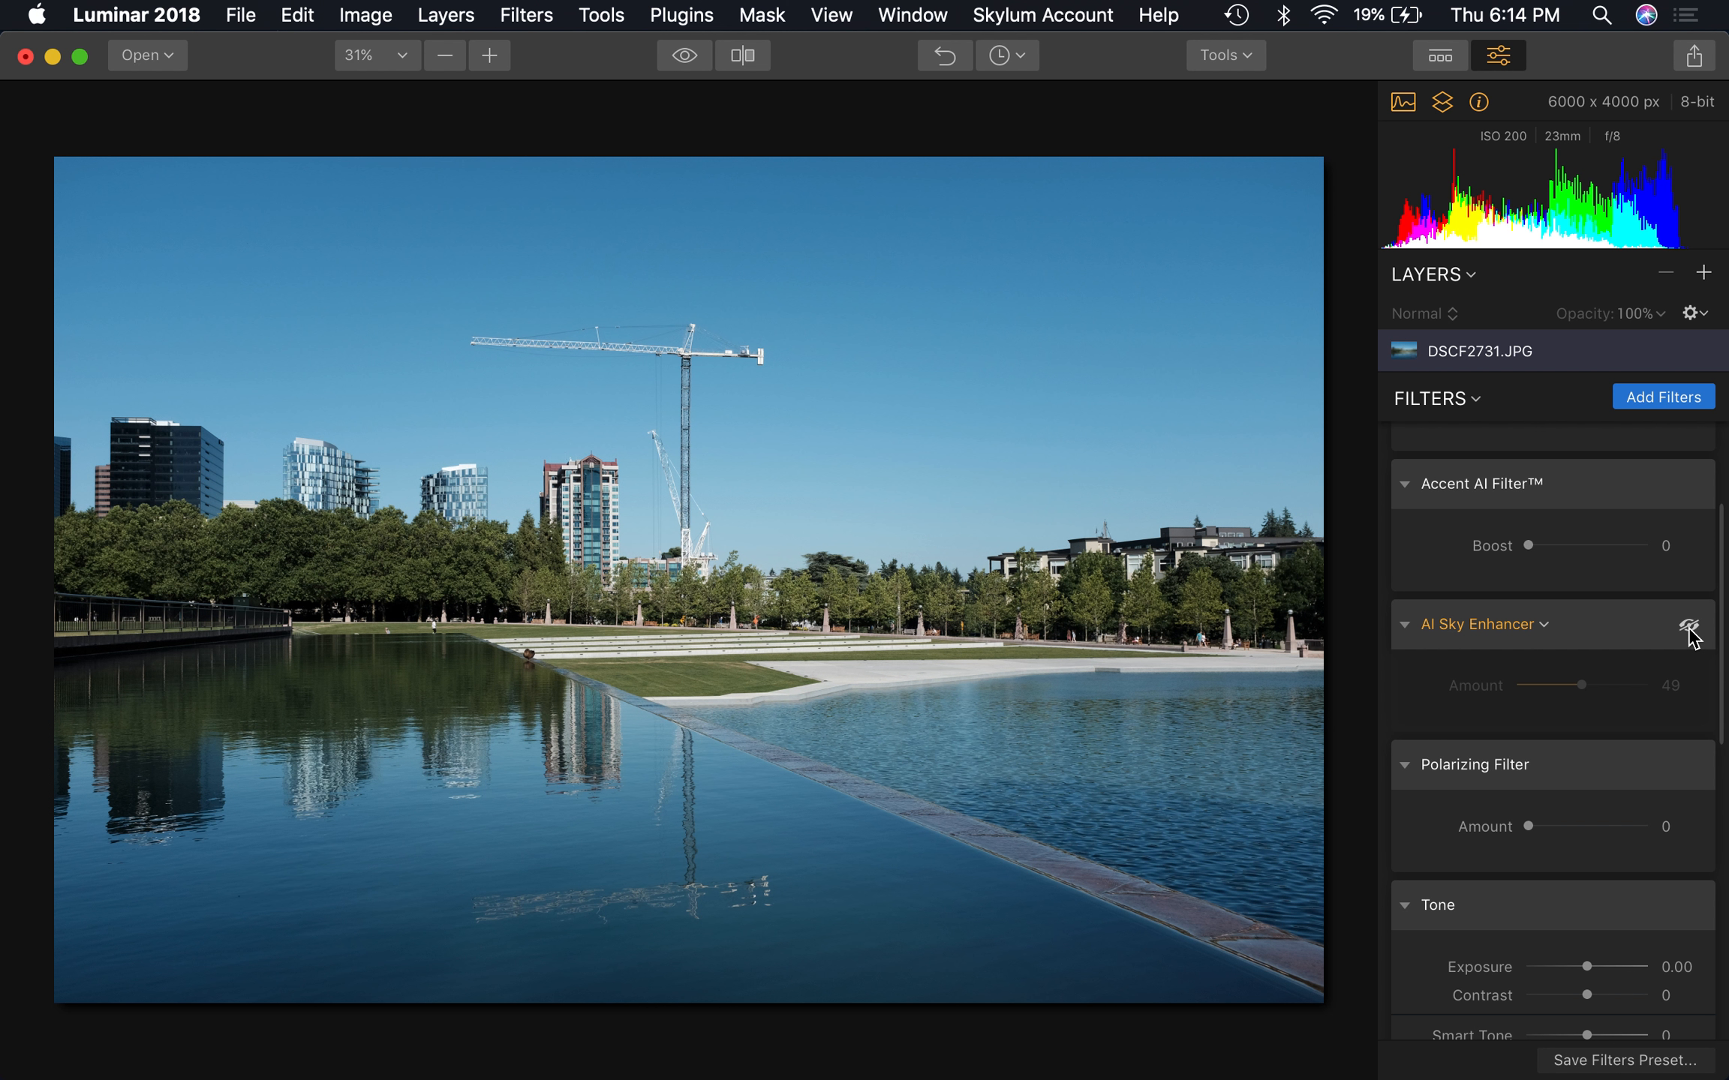
{"action": "left_click", "coordinate": [1689, 629]}
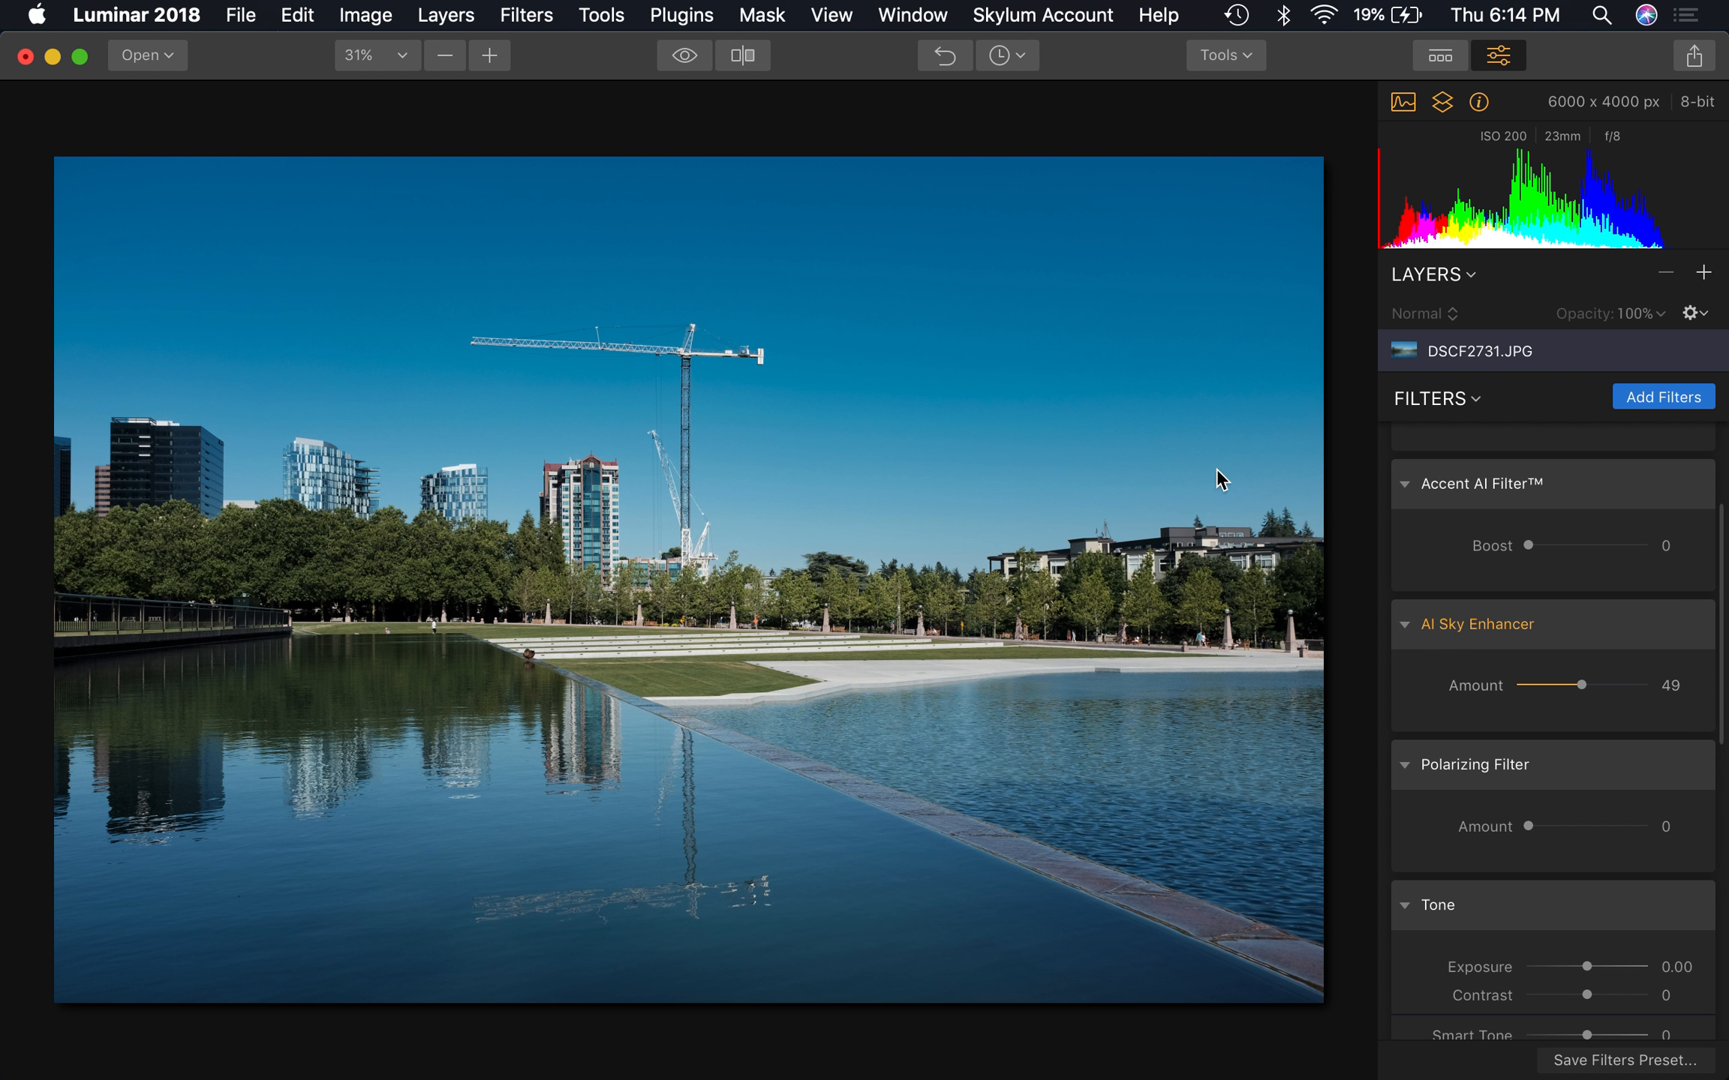
Try the AI Sky Enhancer's Amount at 100, 28 and 18, and reset the filter
{"action": "left_click_drag", "start_coordinate": [1581, 685], "coordinate": [1677, 681]}
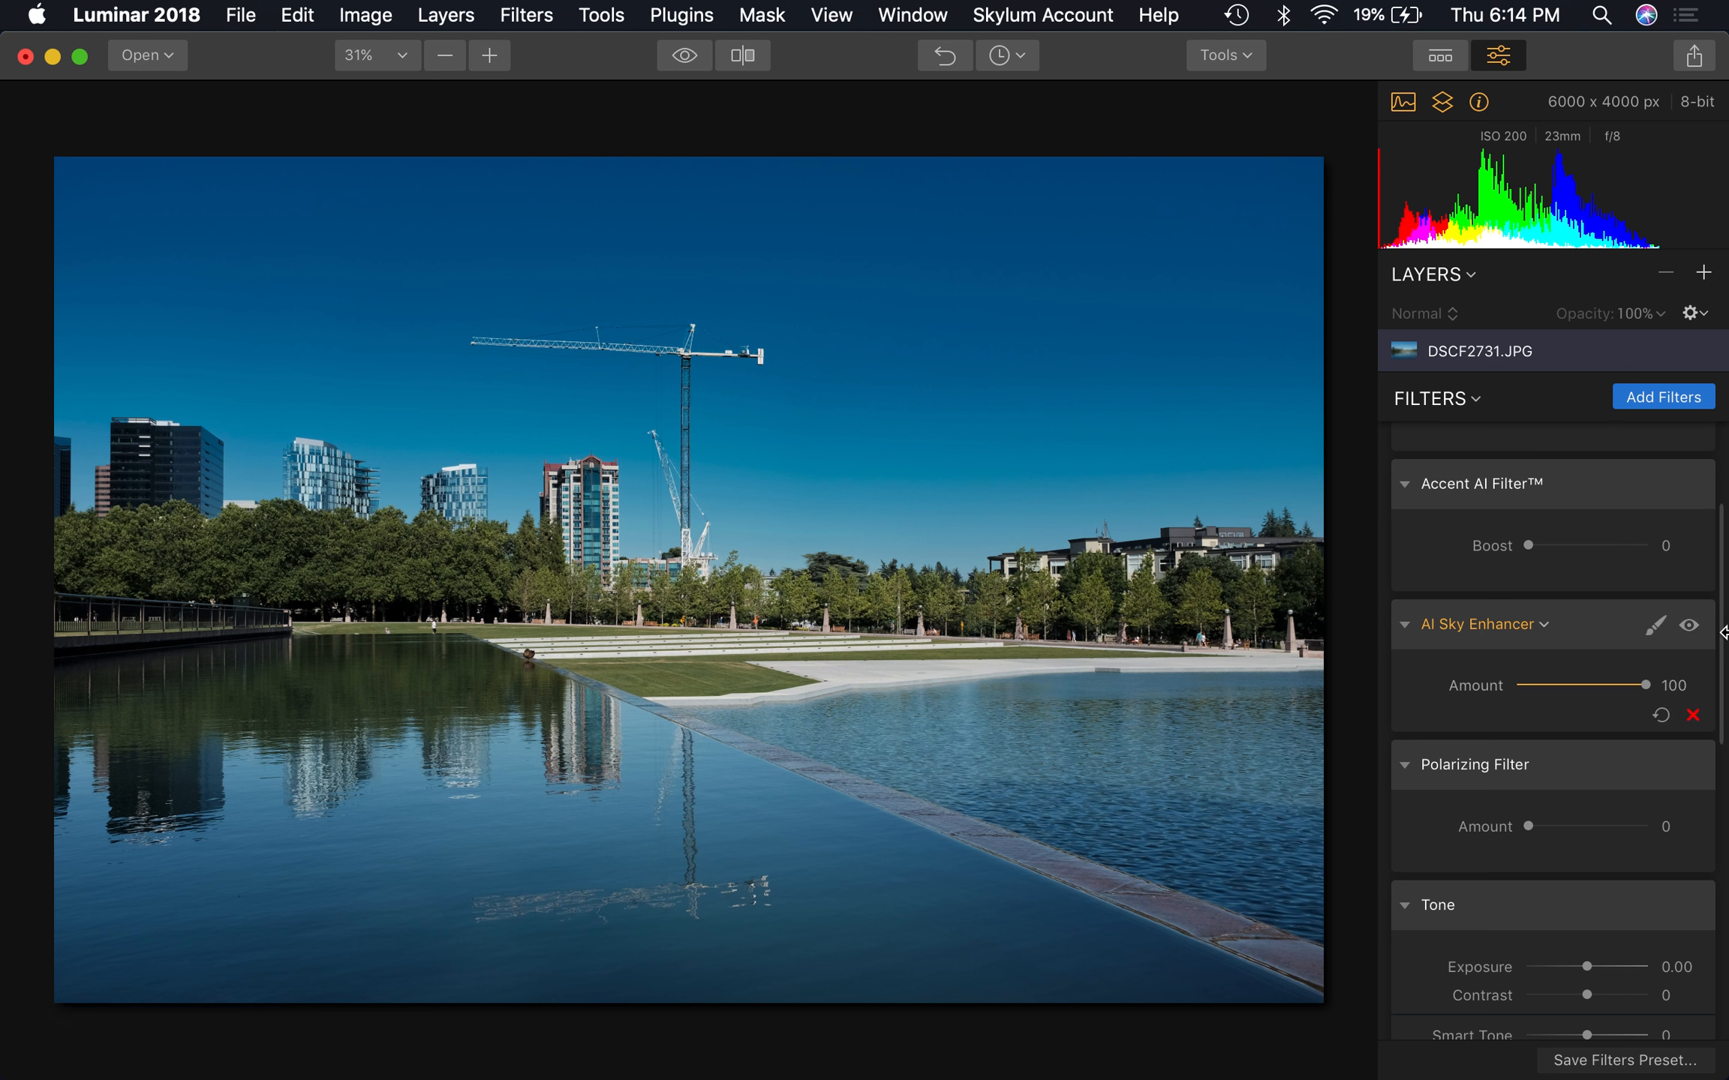
{"action": "left_click", "coordinate": [1581, 686]}
{"action": "left_click_drag", "start_coordinate": [1580, 686], "coordinate": [1555, 686]}
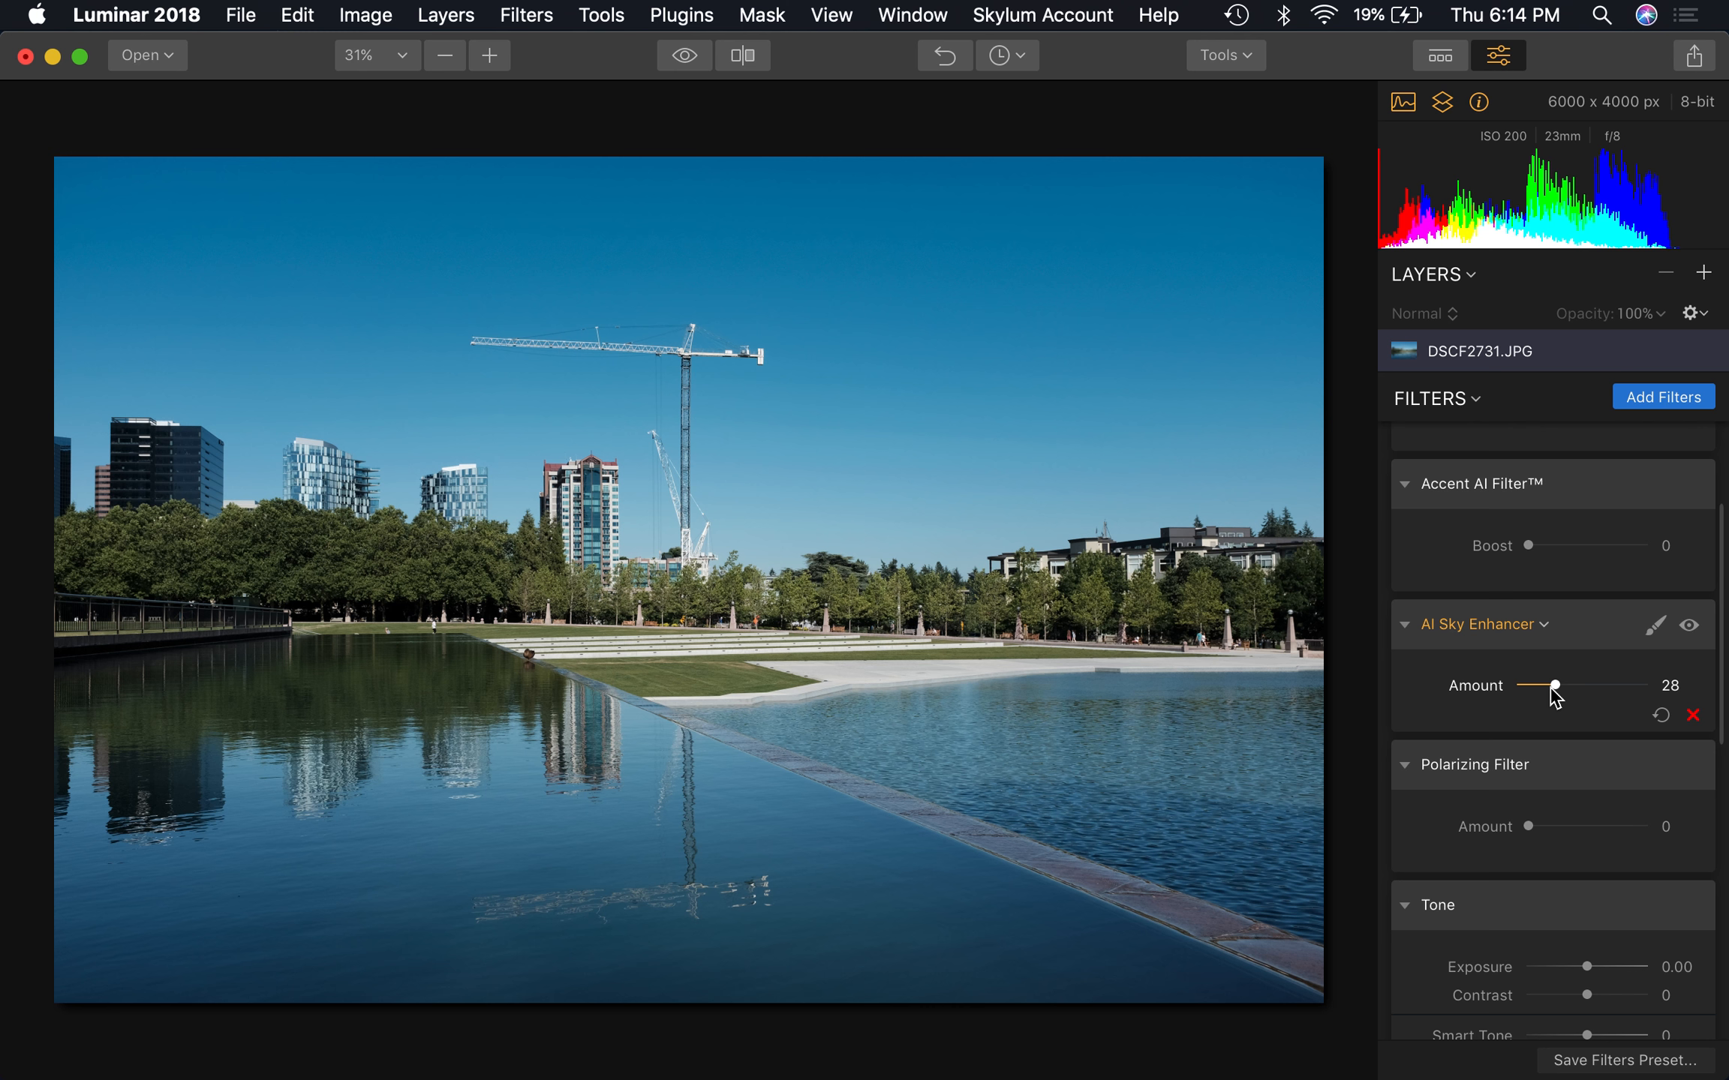
{"action": "left_click_drag", "start_coordinate": [1552, 689], "coordinate": [1540, 691]}
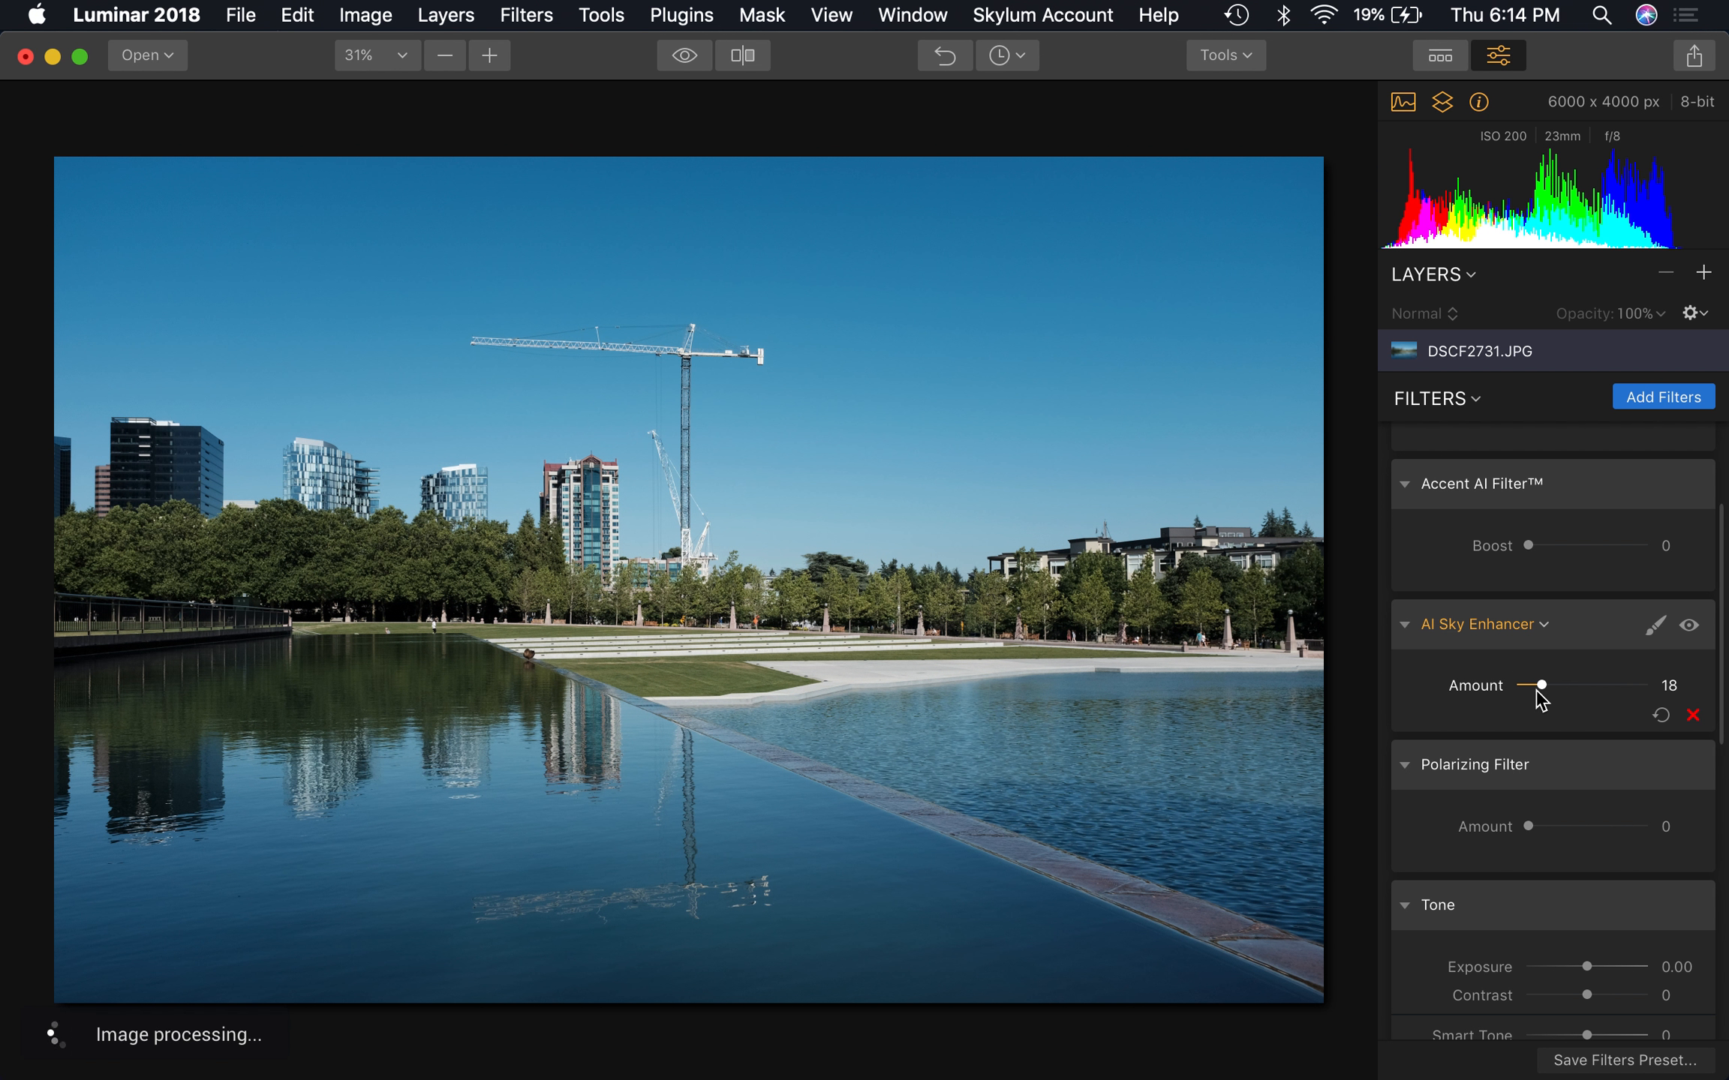
{"action": "left_click", "coordinate": [1660, 715]}
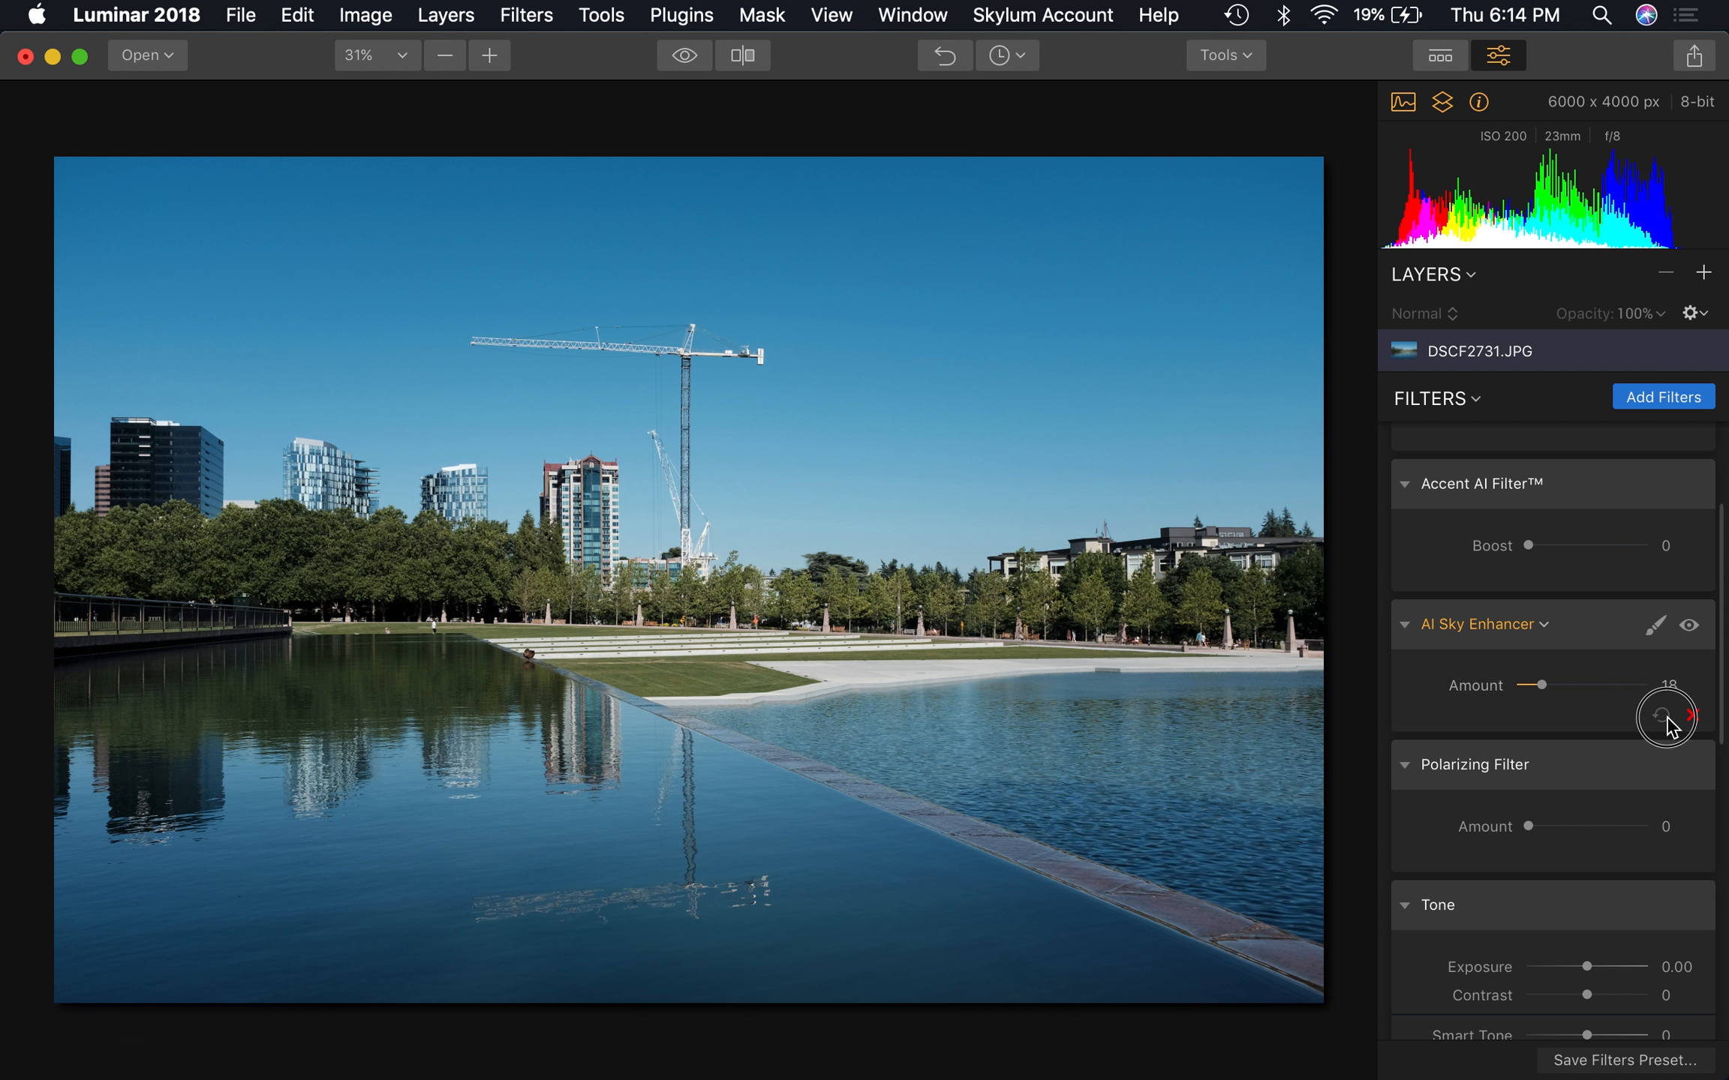
Set the Accent AI Filter's Boost to 49, and try the Polarizing Filter at 44 before resetting only the Polarizing Filter
{"action": "left_click", "coordinate": [1587, 548]}
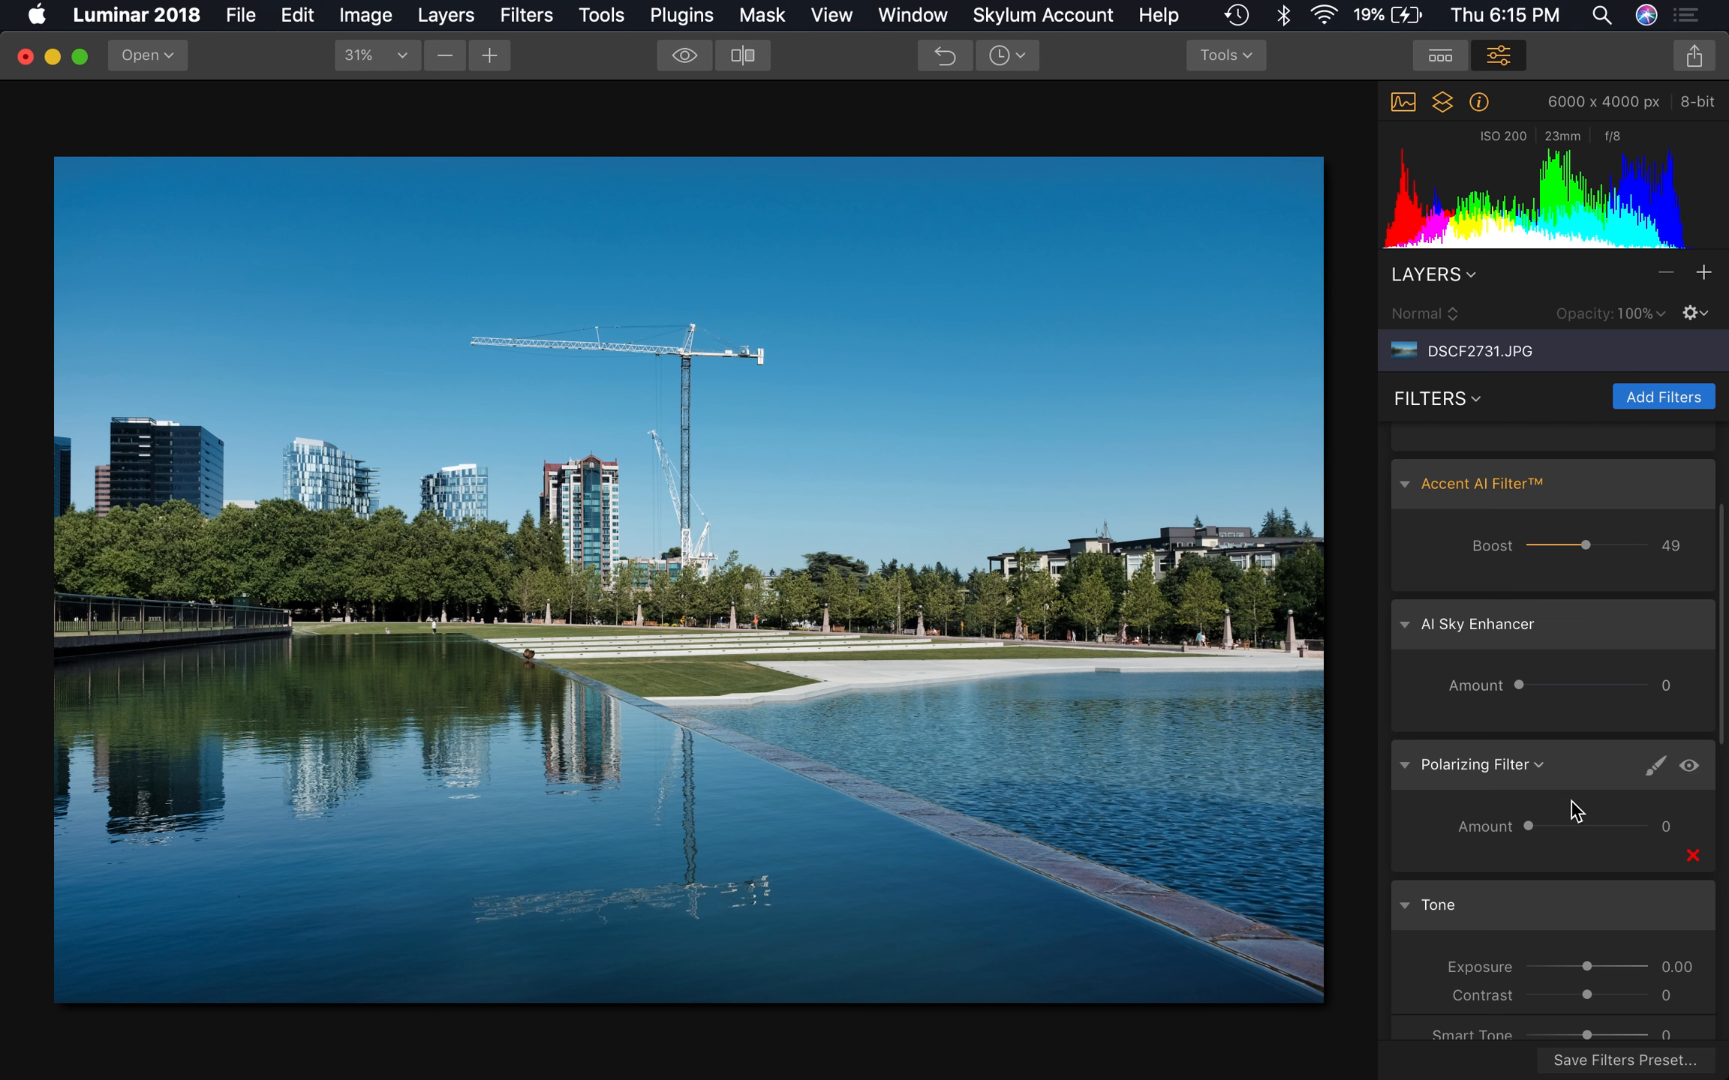
{"action": "left_click", "coordinate": [1579, 825]}
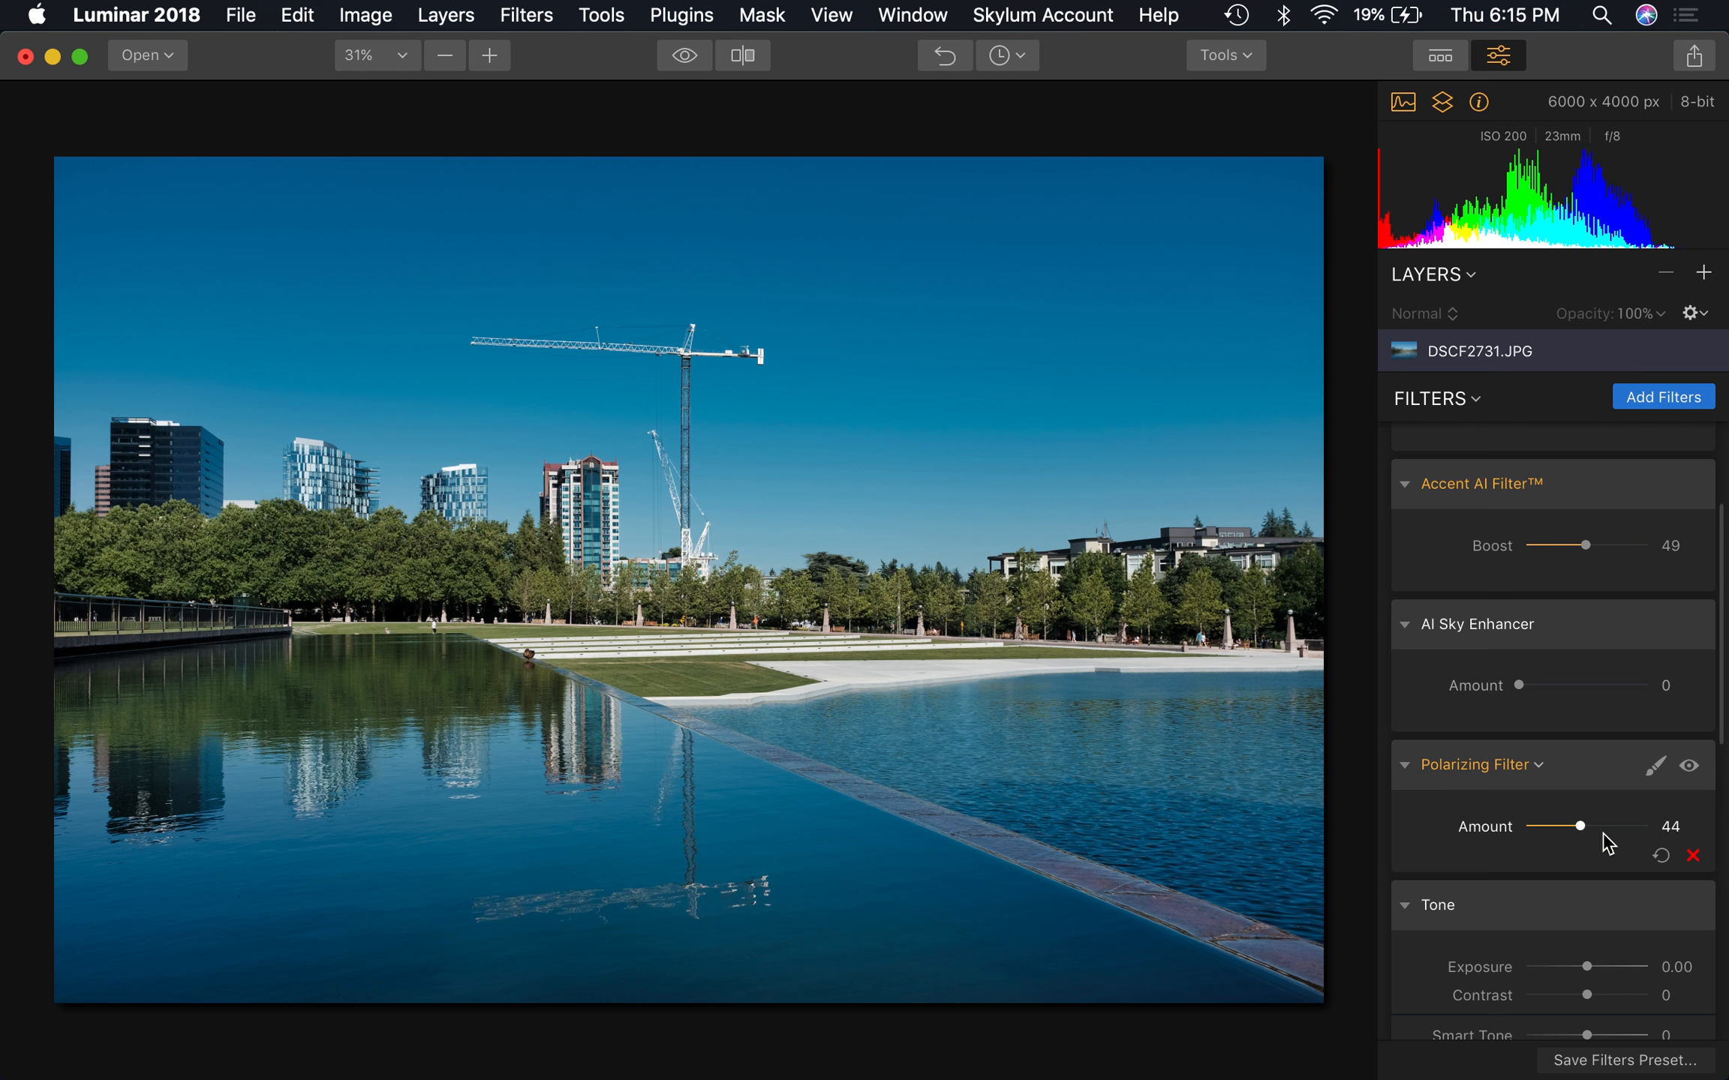
{"action": "left_click", "coordinate": [1660, 855]}
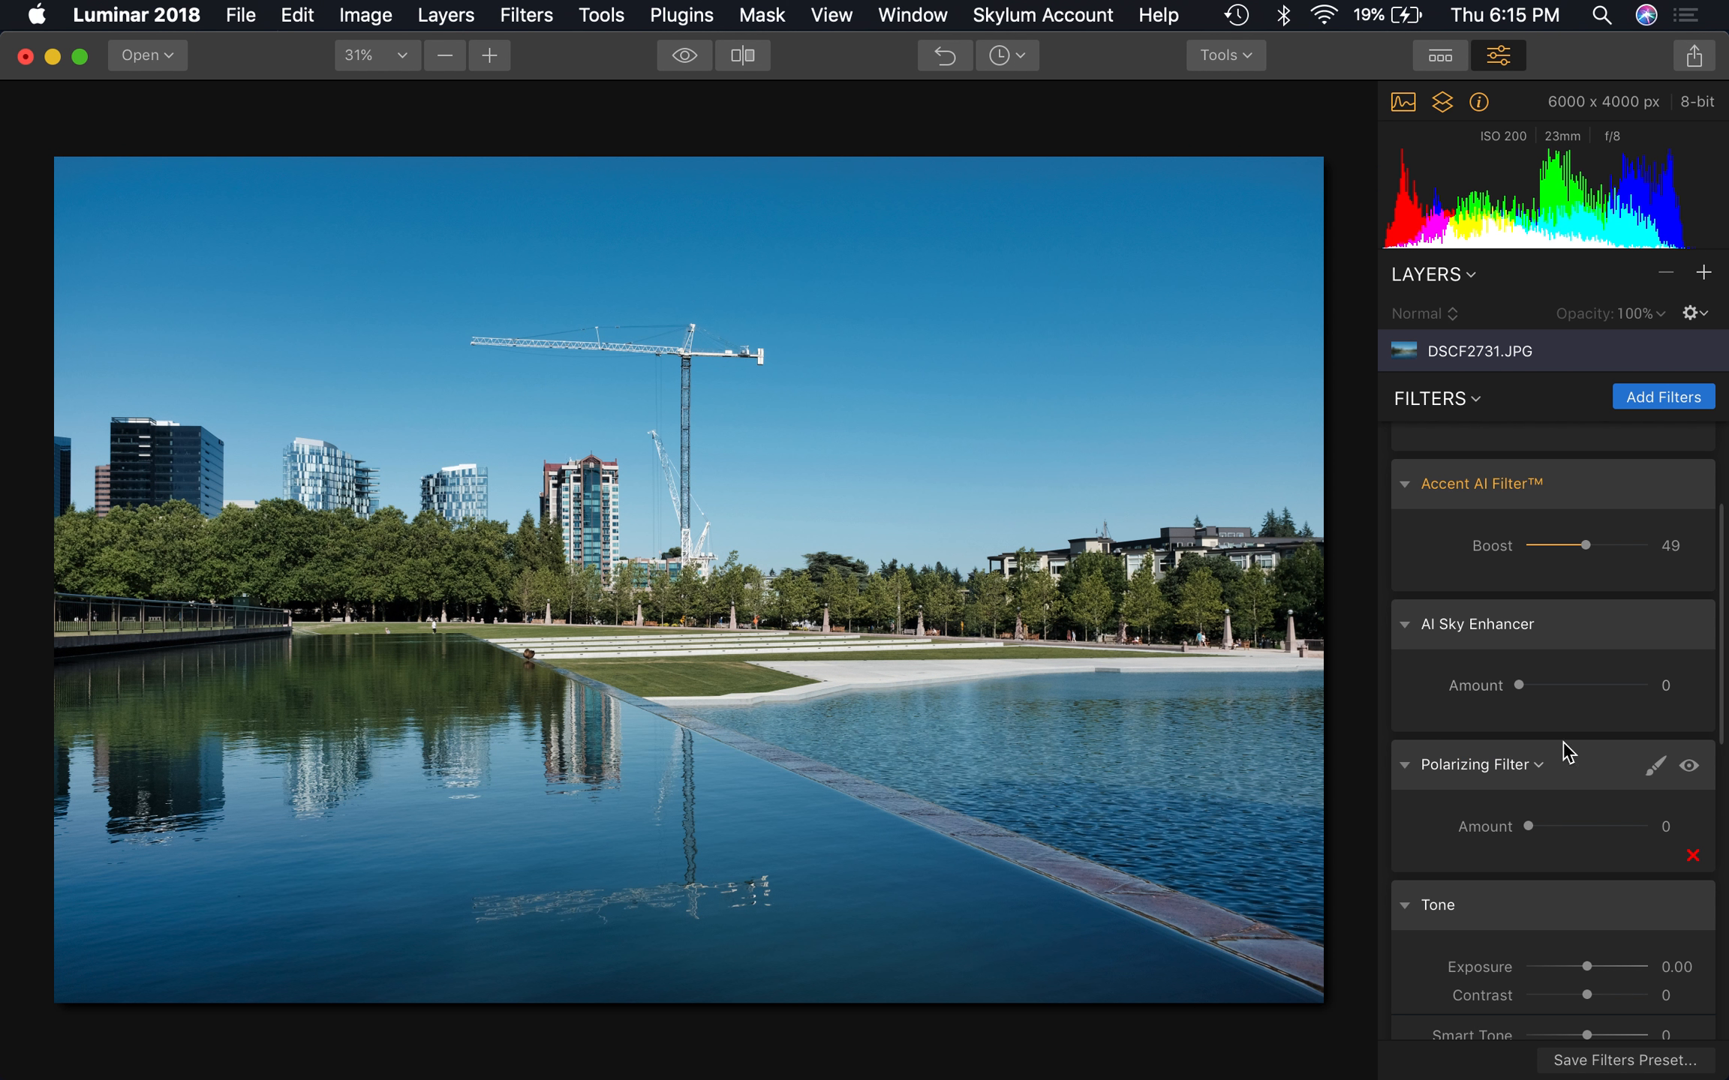
Try the AI Sky Enhancer at 36 and 54 on top of the Accent AI Filter, and reset the enhancer
{"action": "left_click", "coordinate": [1564, 686]}
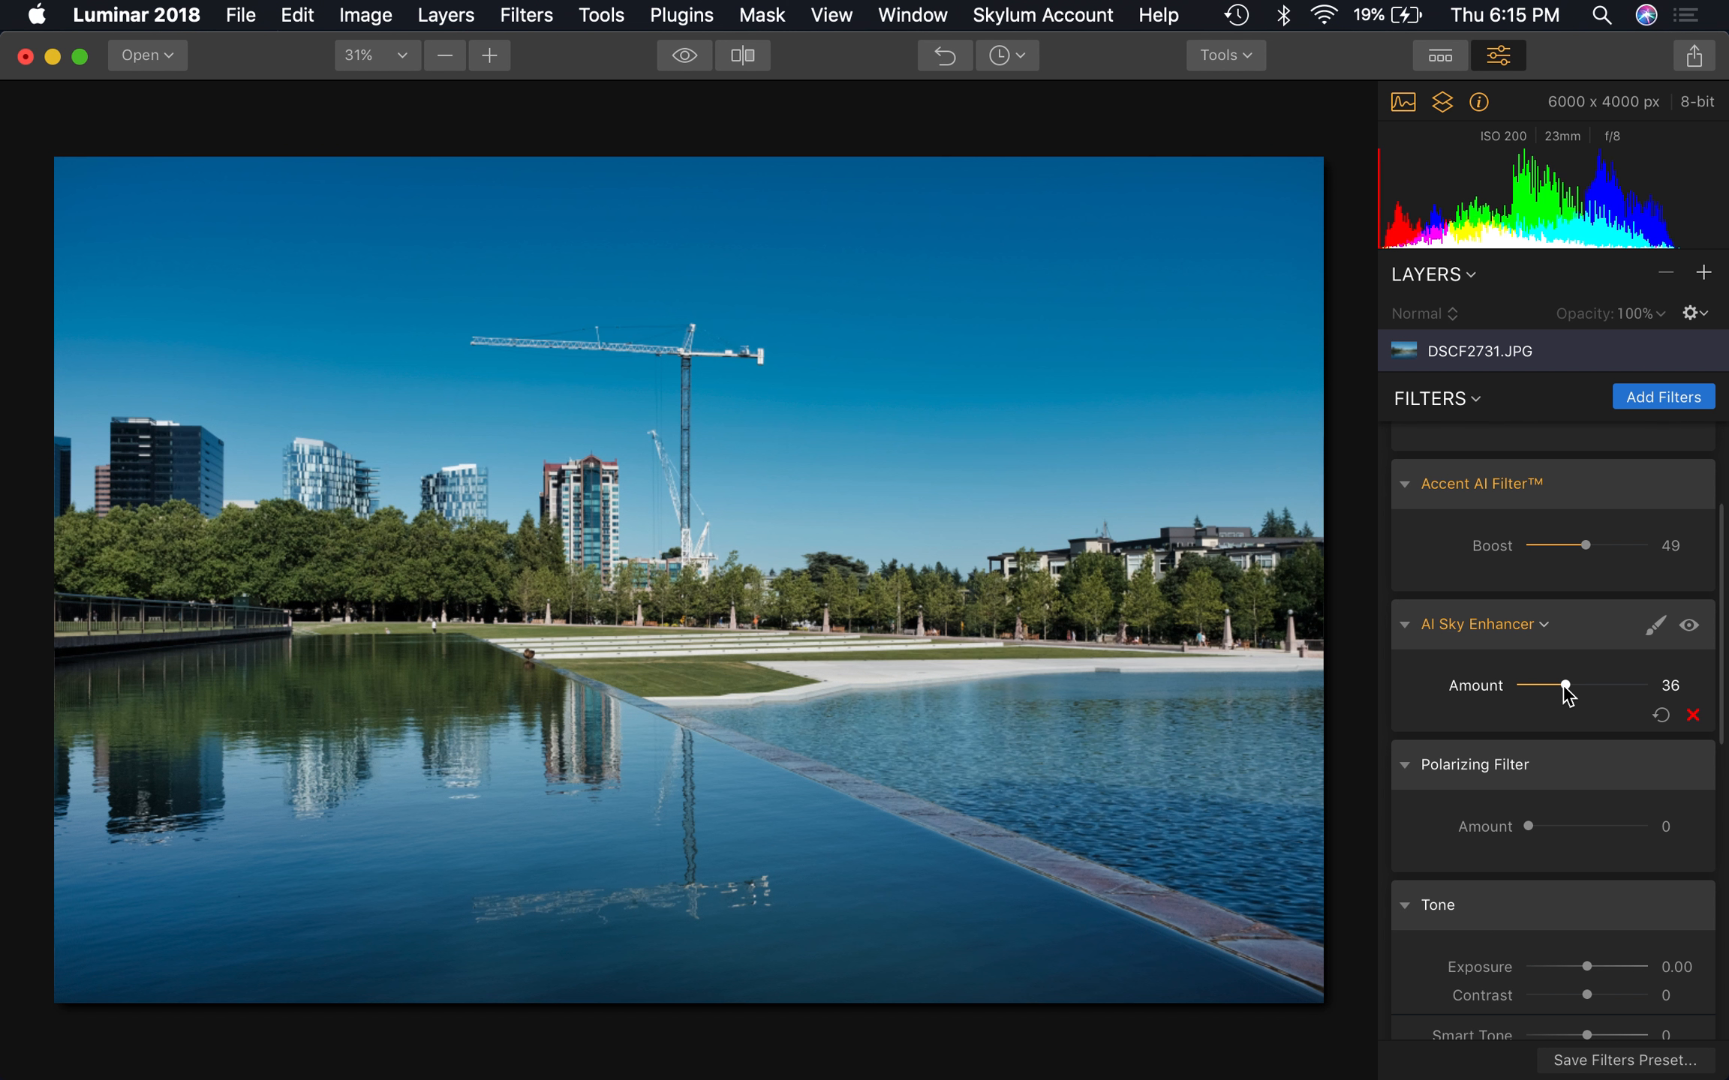
{"action": "left_click", "coordinate": [1589, 686]}
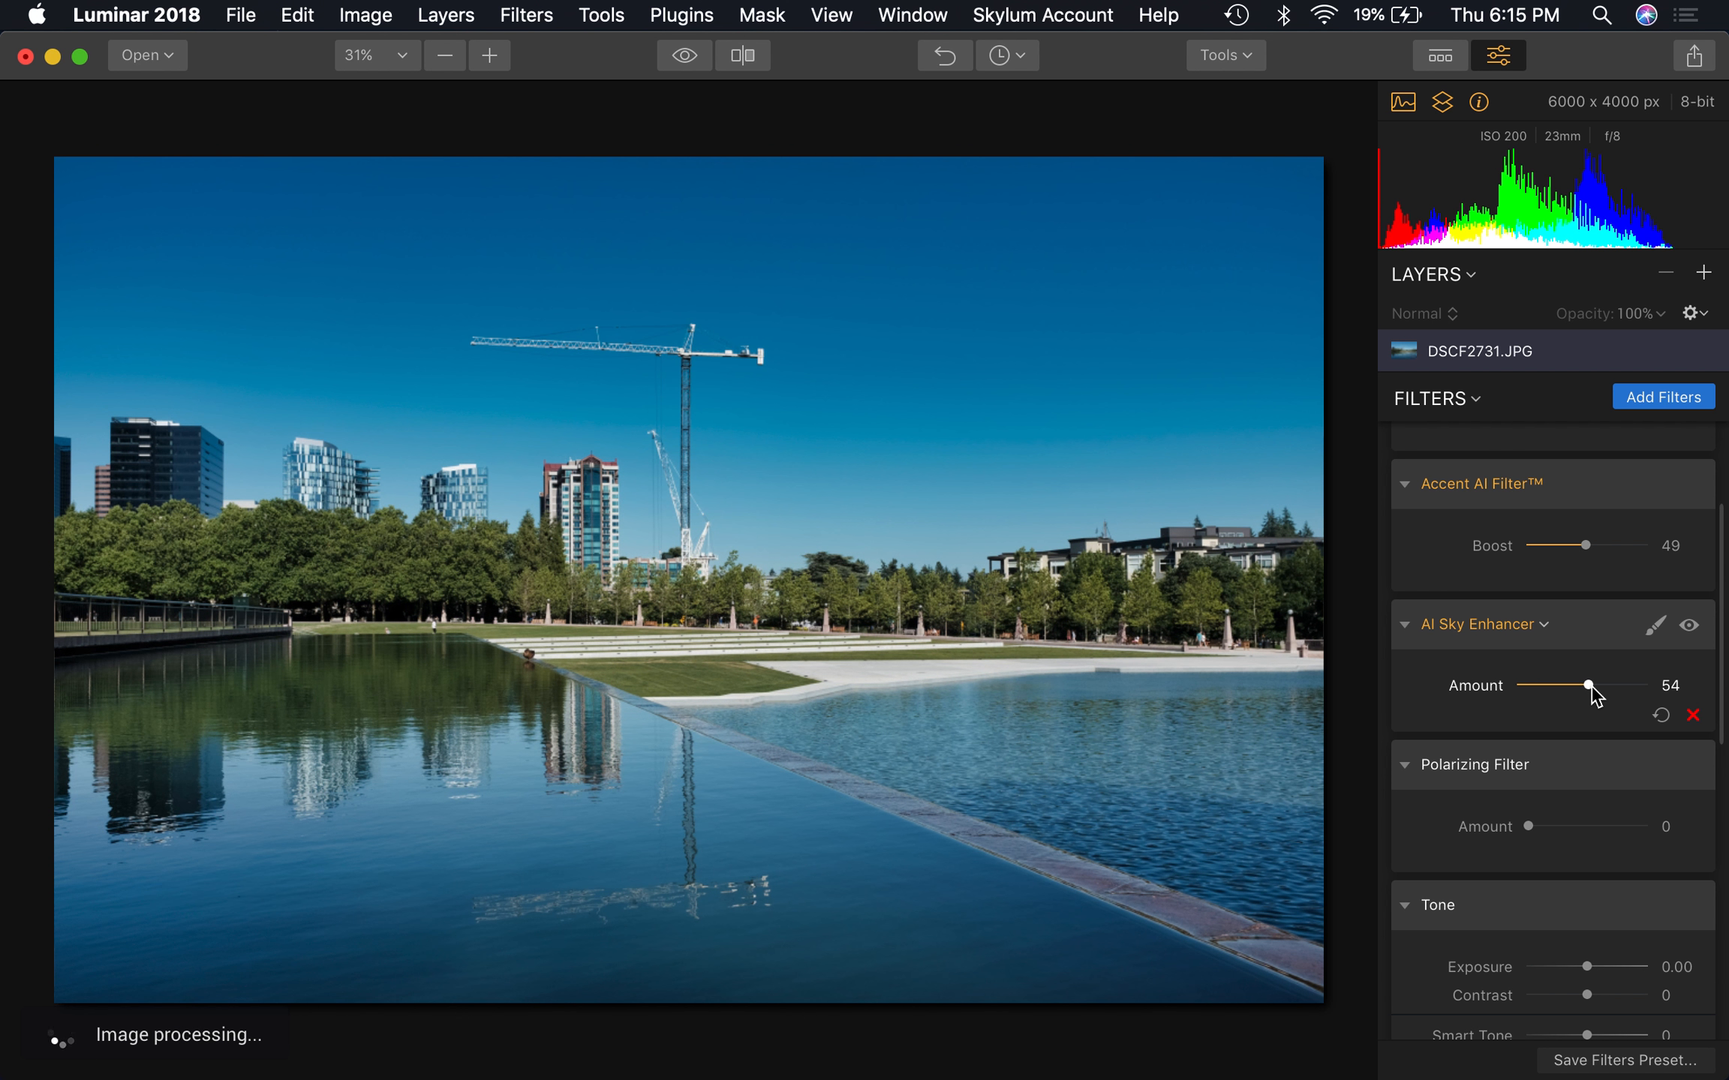
{"action": "left_click", "coordinate": [1662, 719]}
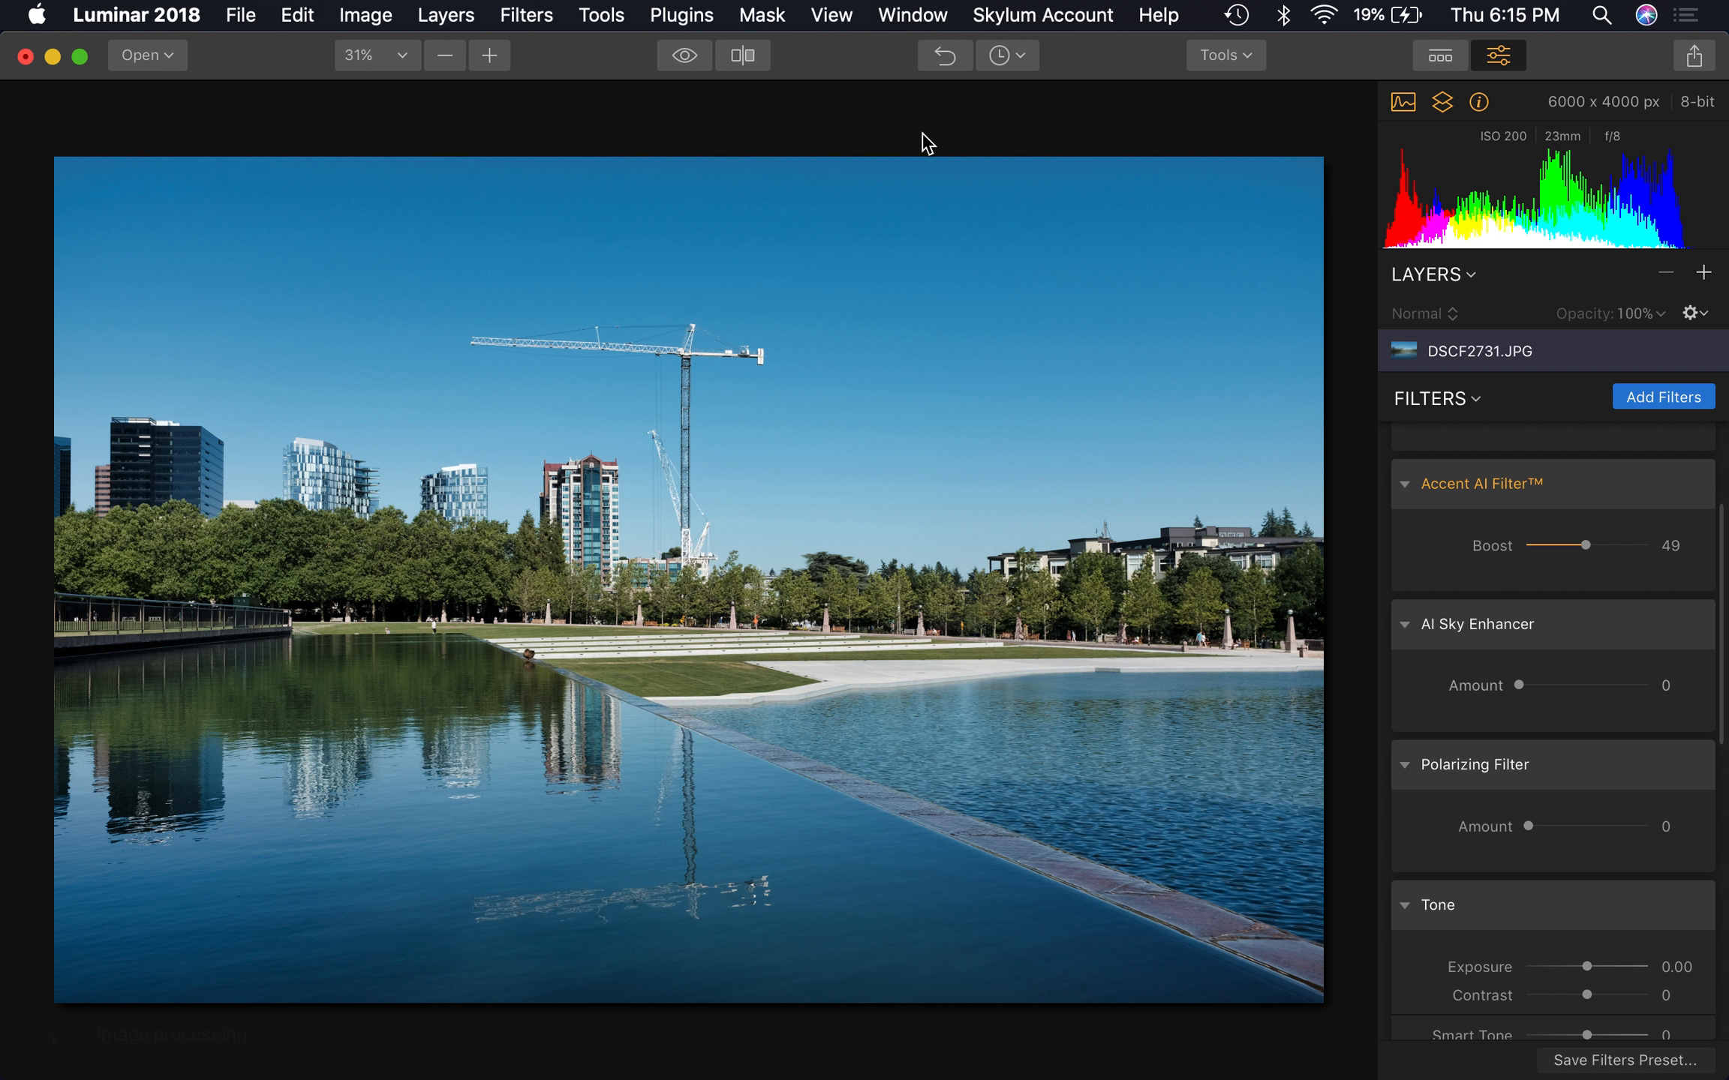
Switch to the DSCF3123.JPG photo and add the AI Sky Enhancer filter from the filters catalog
{"action": "left_click", "coordinate": [920, 19]}
{"action": "left_click", "coordinate": [961, 301]}
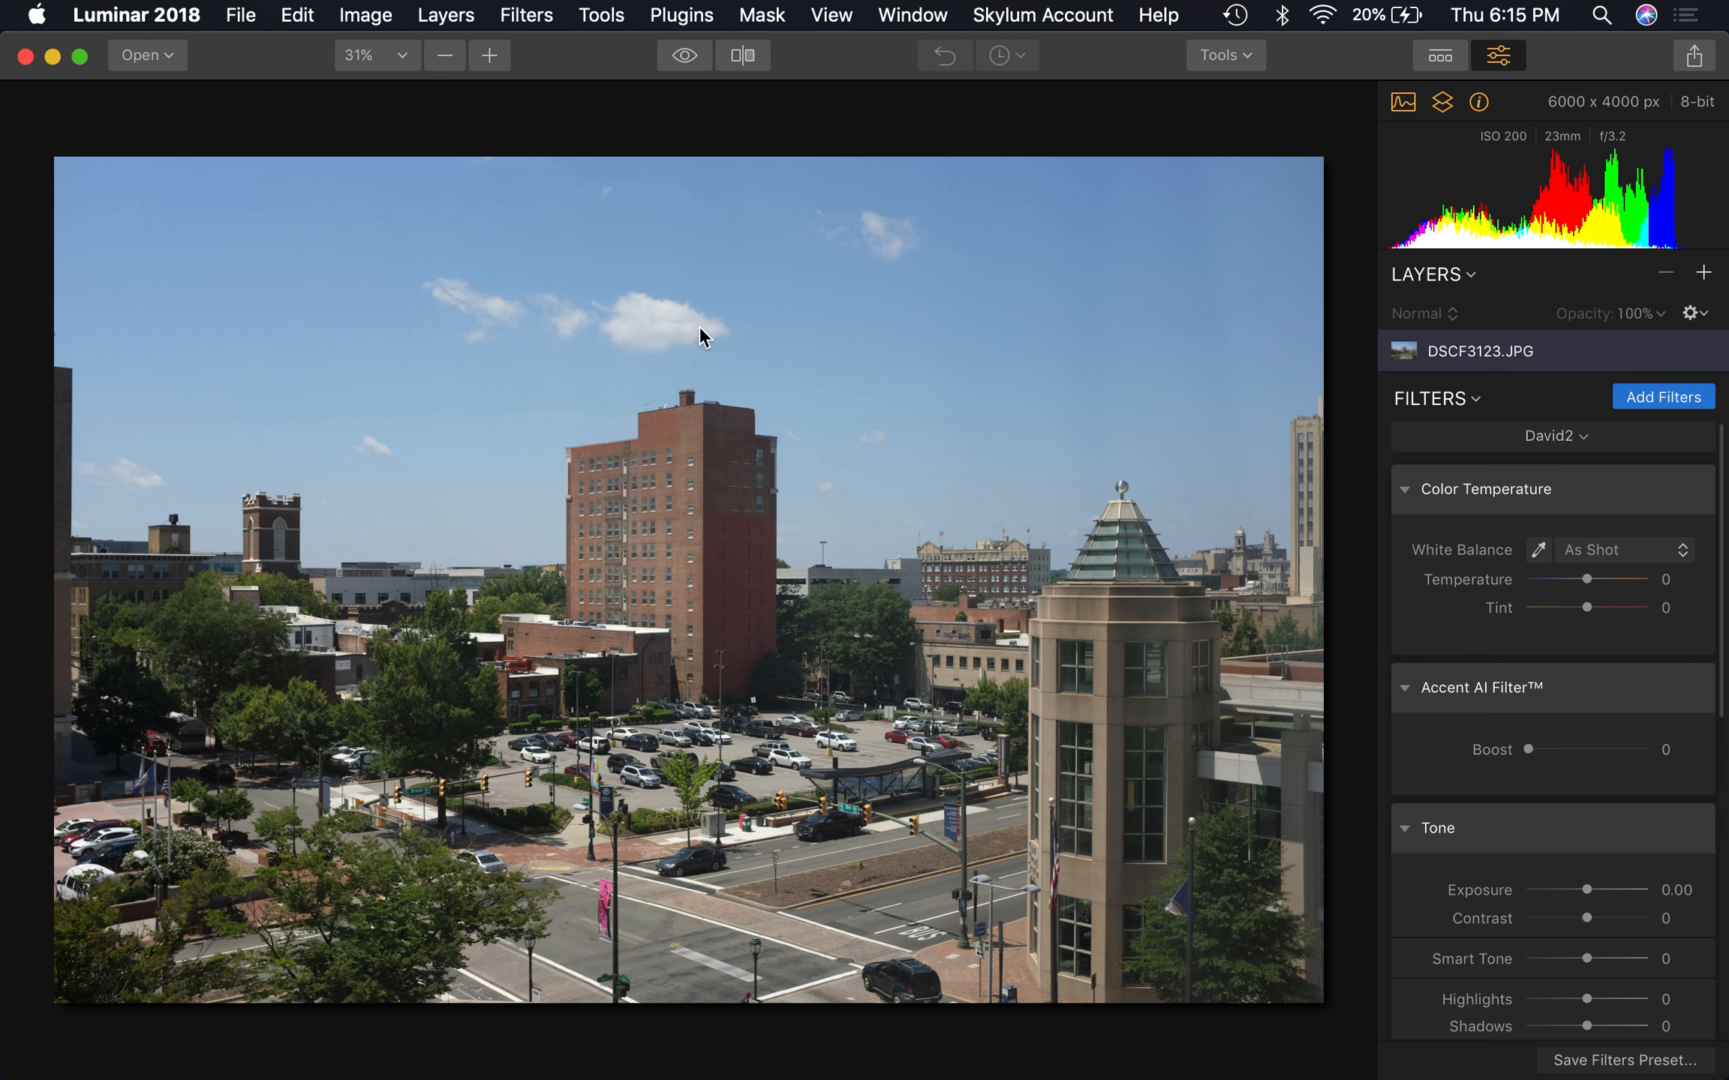
{"action": "left_click", "coordinate": [1665, 399]}
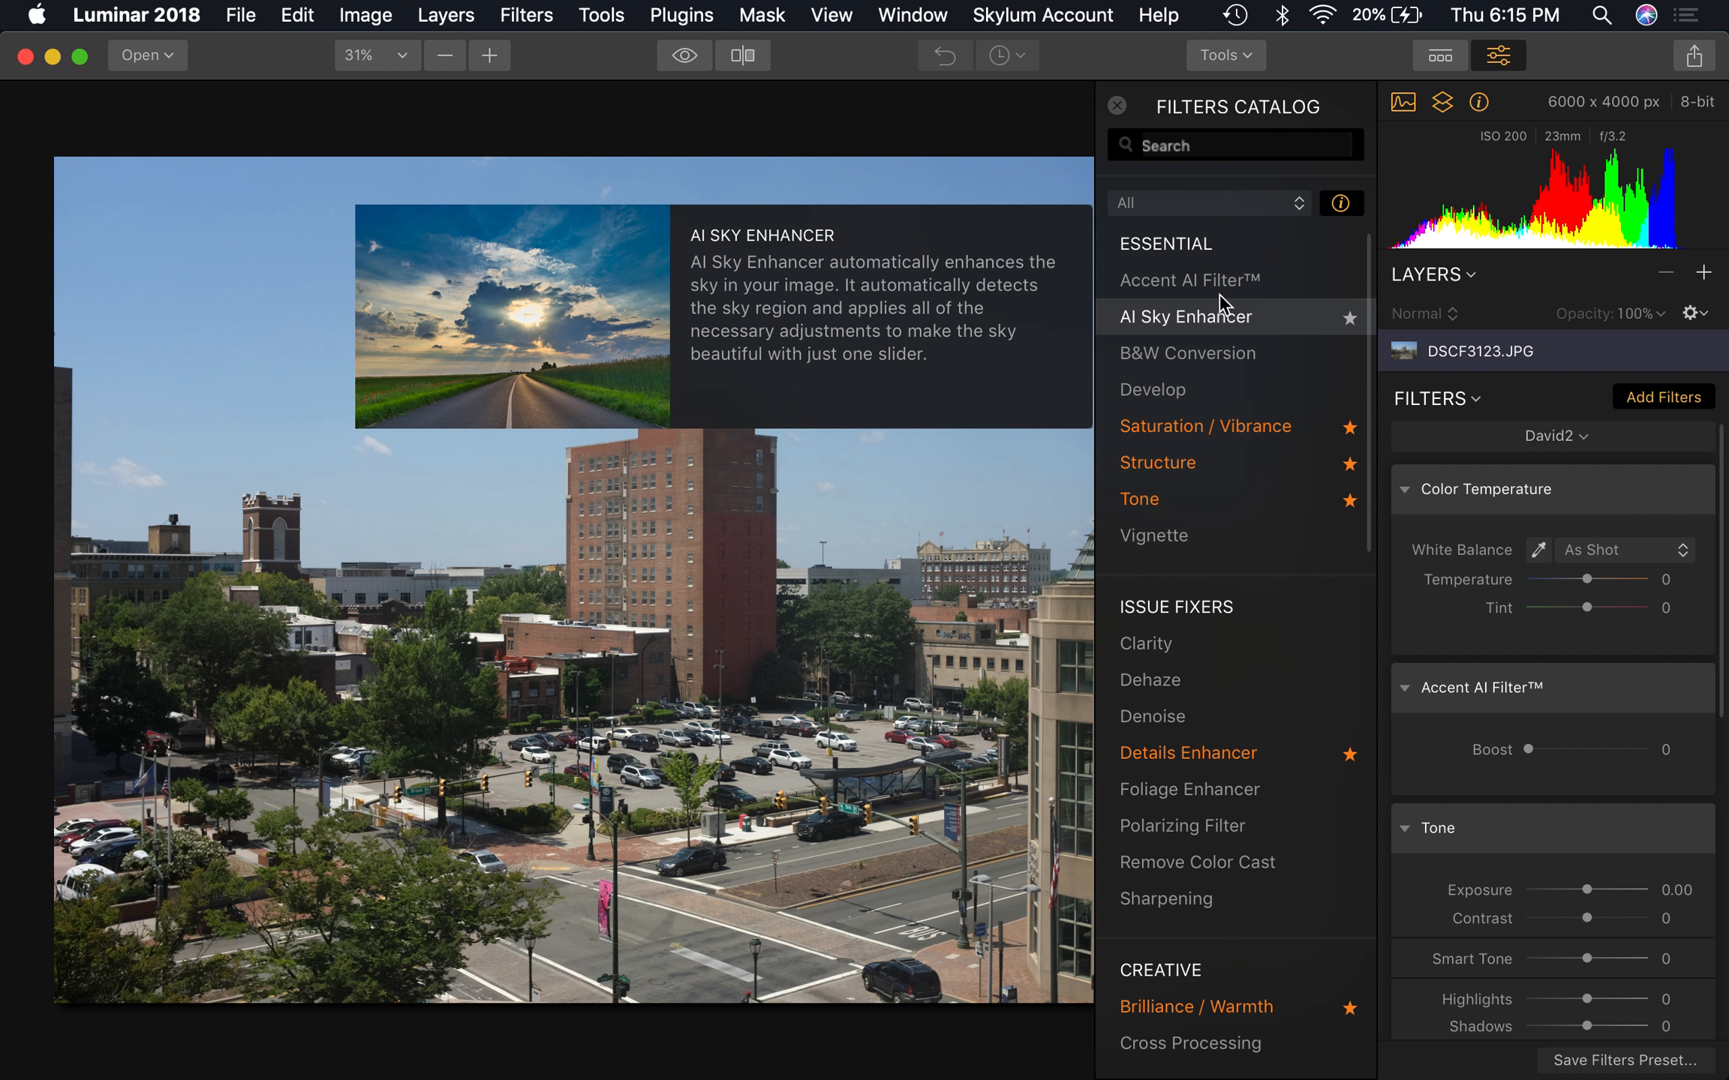
{"action": "left_click", "coordinate": [1223, 308]}
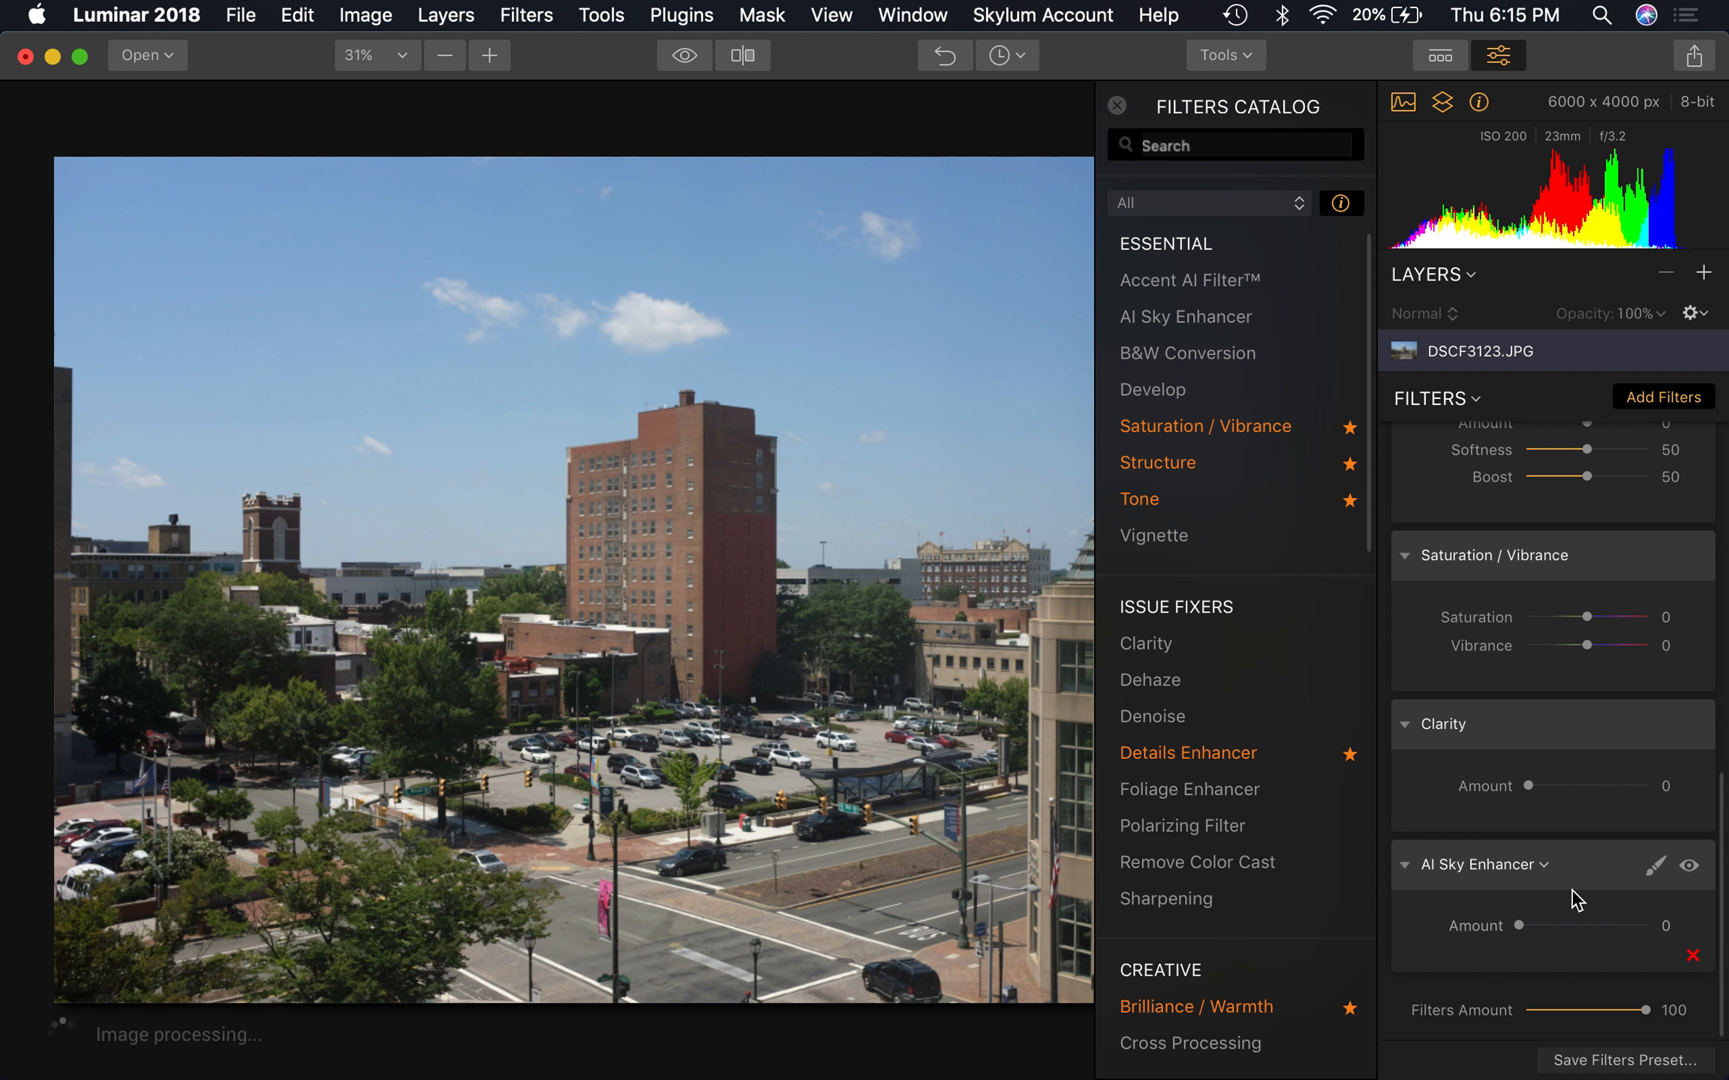
Move the AI Sky Enhancer directly below the Accent AI Filter in the filter order
{"action": "left_click_drag", "start_coordinate": [1590, 870], "coordinate": [1593, 511]}
{"action": "left_click_drag", "start_coordinate": [1602, 601], "coordinate": [1594, 735]}
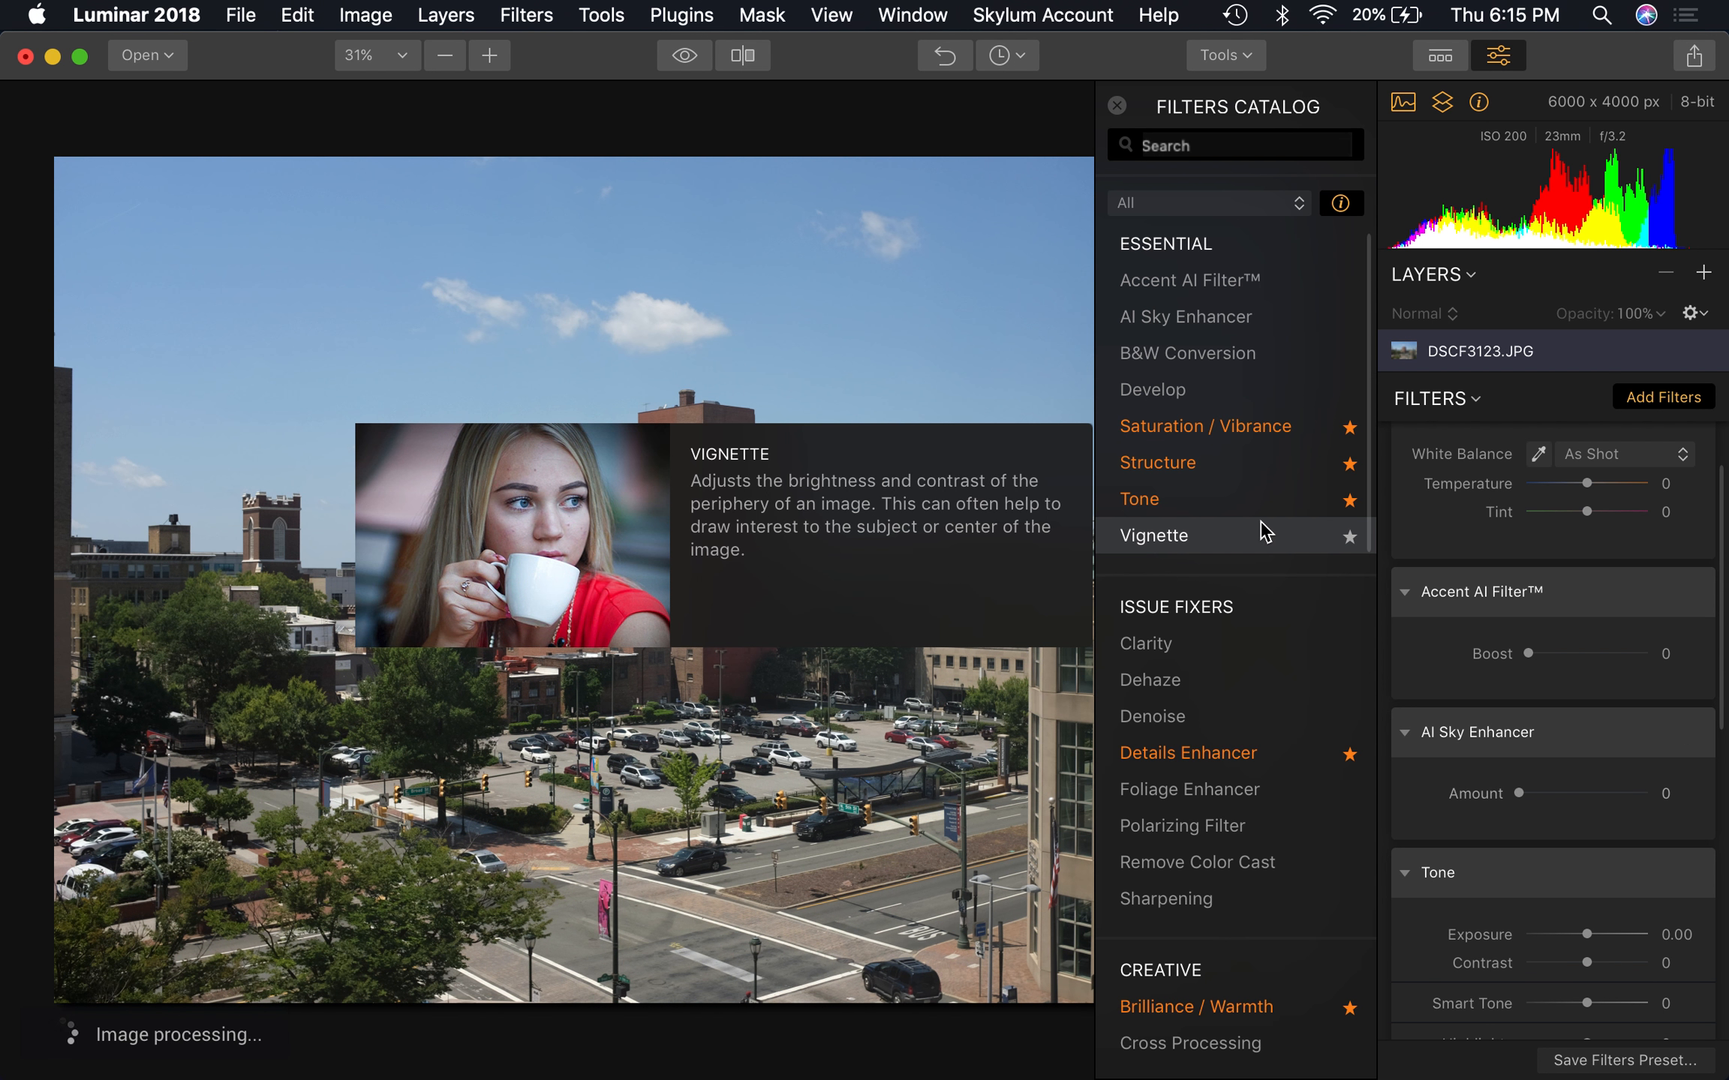
Add the Polarizing Filter with its Amount at 0, place it directly below the AI Sky Enhancer, and close the filters catalog
{"action": "scroll", "coordinate": [1261, 533], "scroll_direction": "down", "scroll_amount": 1}
{"action": "left_click_drag", "start_coordinate": [1231, 799], "coordinate": [1578, 551]}
{"action": "left_click", "coordinate": [1582, 550]}
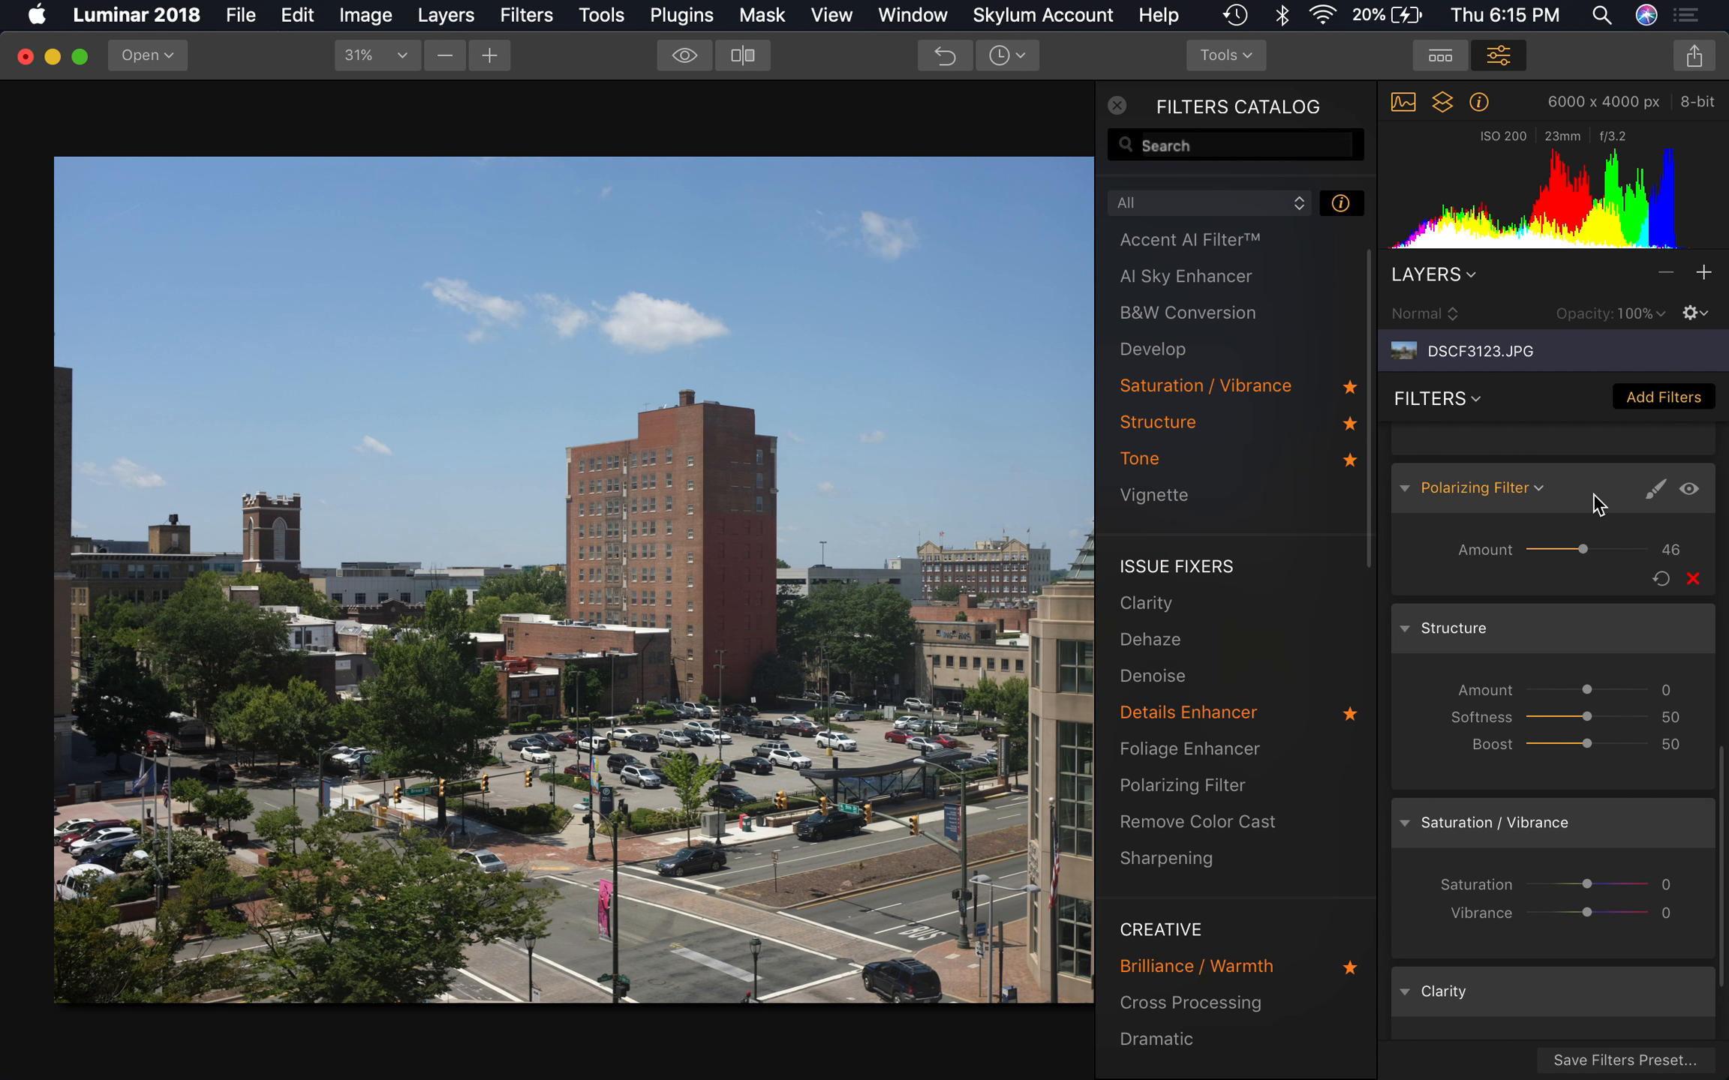
{"action": "left_click", "coordinate": [1524, 551]}
{"action": "mouse_move", "coordinate": [1581, 481]}
{"action": "left_mouse_down"}
{"action": "mouse_move", "coordinate": [1581, 420]}
{"action": "mouse_move", "coordinate": [1560, 398]}
{"action": "mouse_move", "coordinate": [1572, 518]}
{"action": "mouse_move", "coordinate": [1571, 492]}
{"action": "left_mouse_up"}
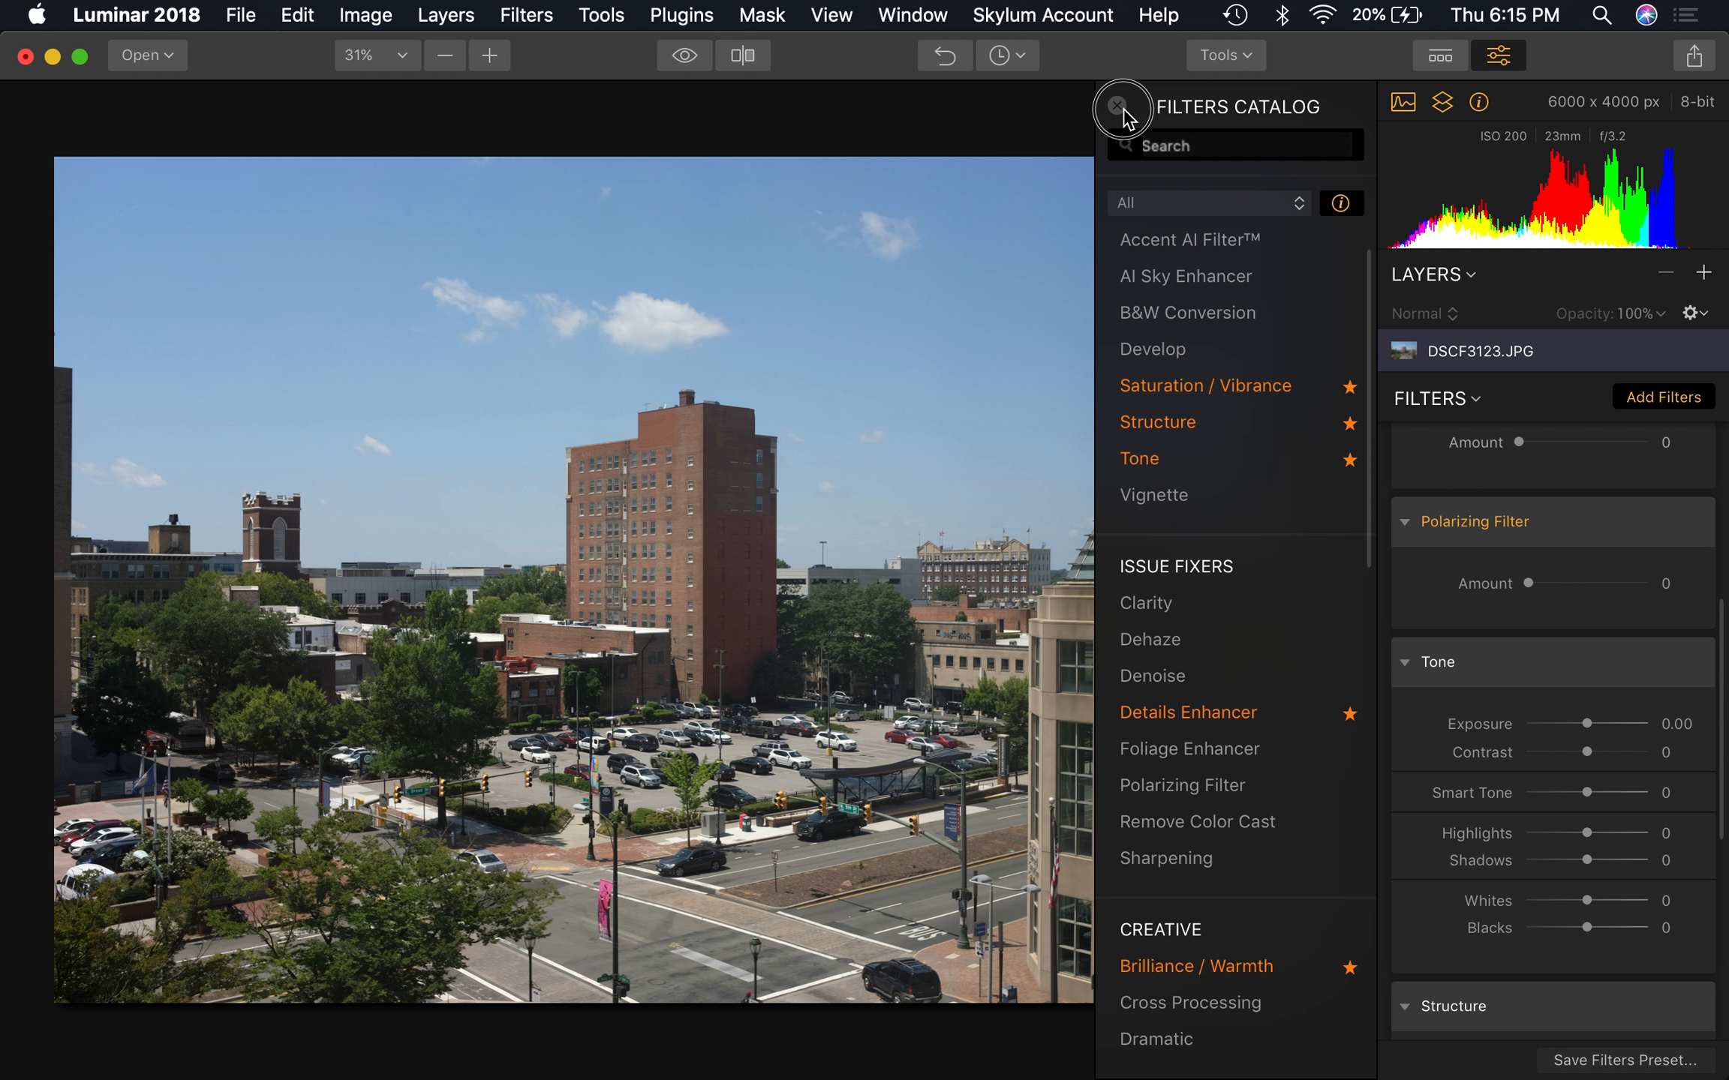
{"action": "left_click", "coordinate": [1117, 106]}
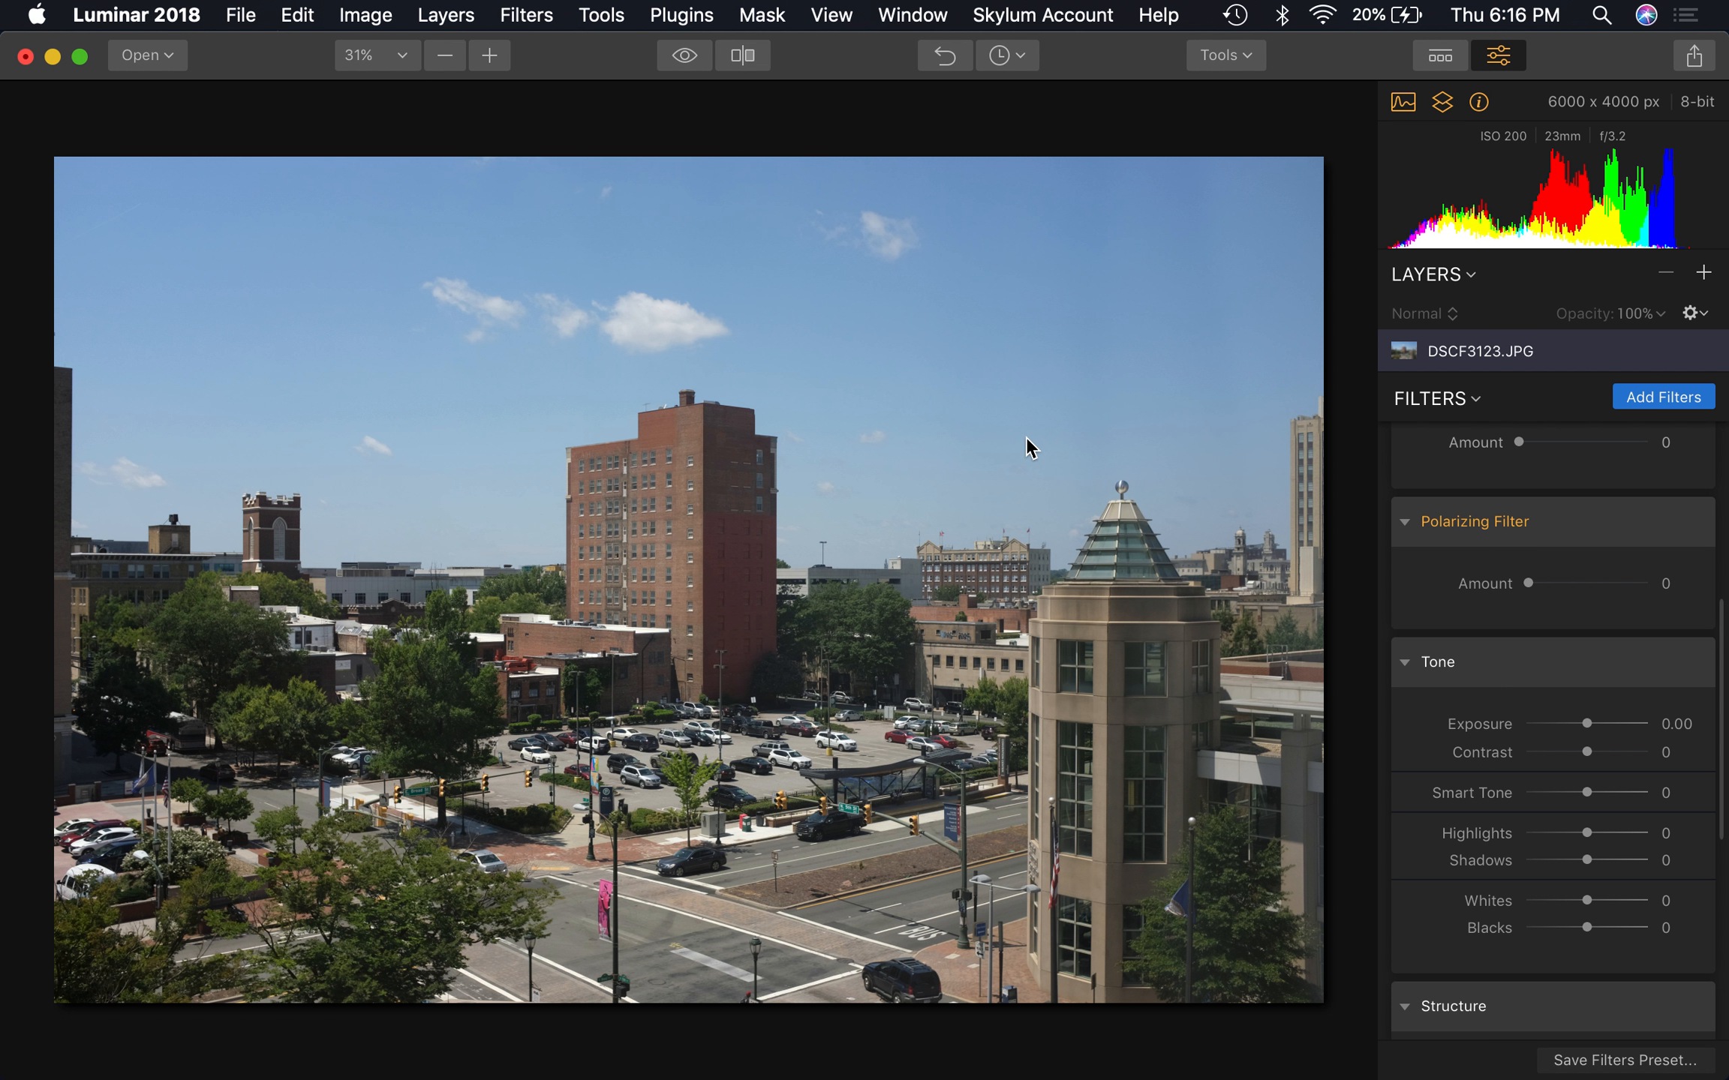
Try the Accent AI Filter's Boost at 43, compare the photo with the filter off and on, and reset the filter
{"action": "scroll", "coordinate": [1552, 604], "scroll_direction": "up", "scroll_amount": 5}
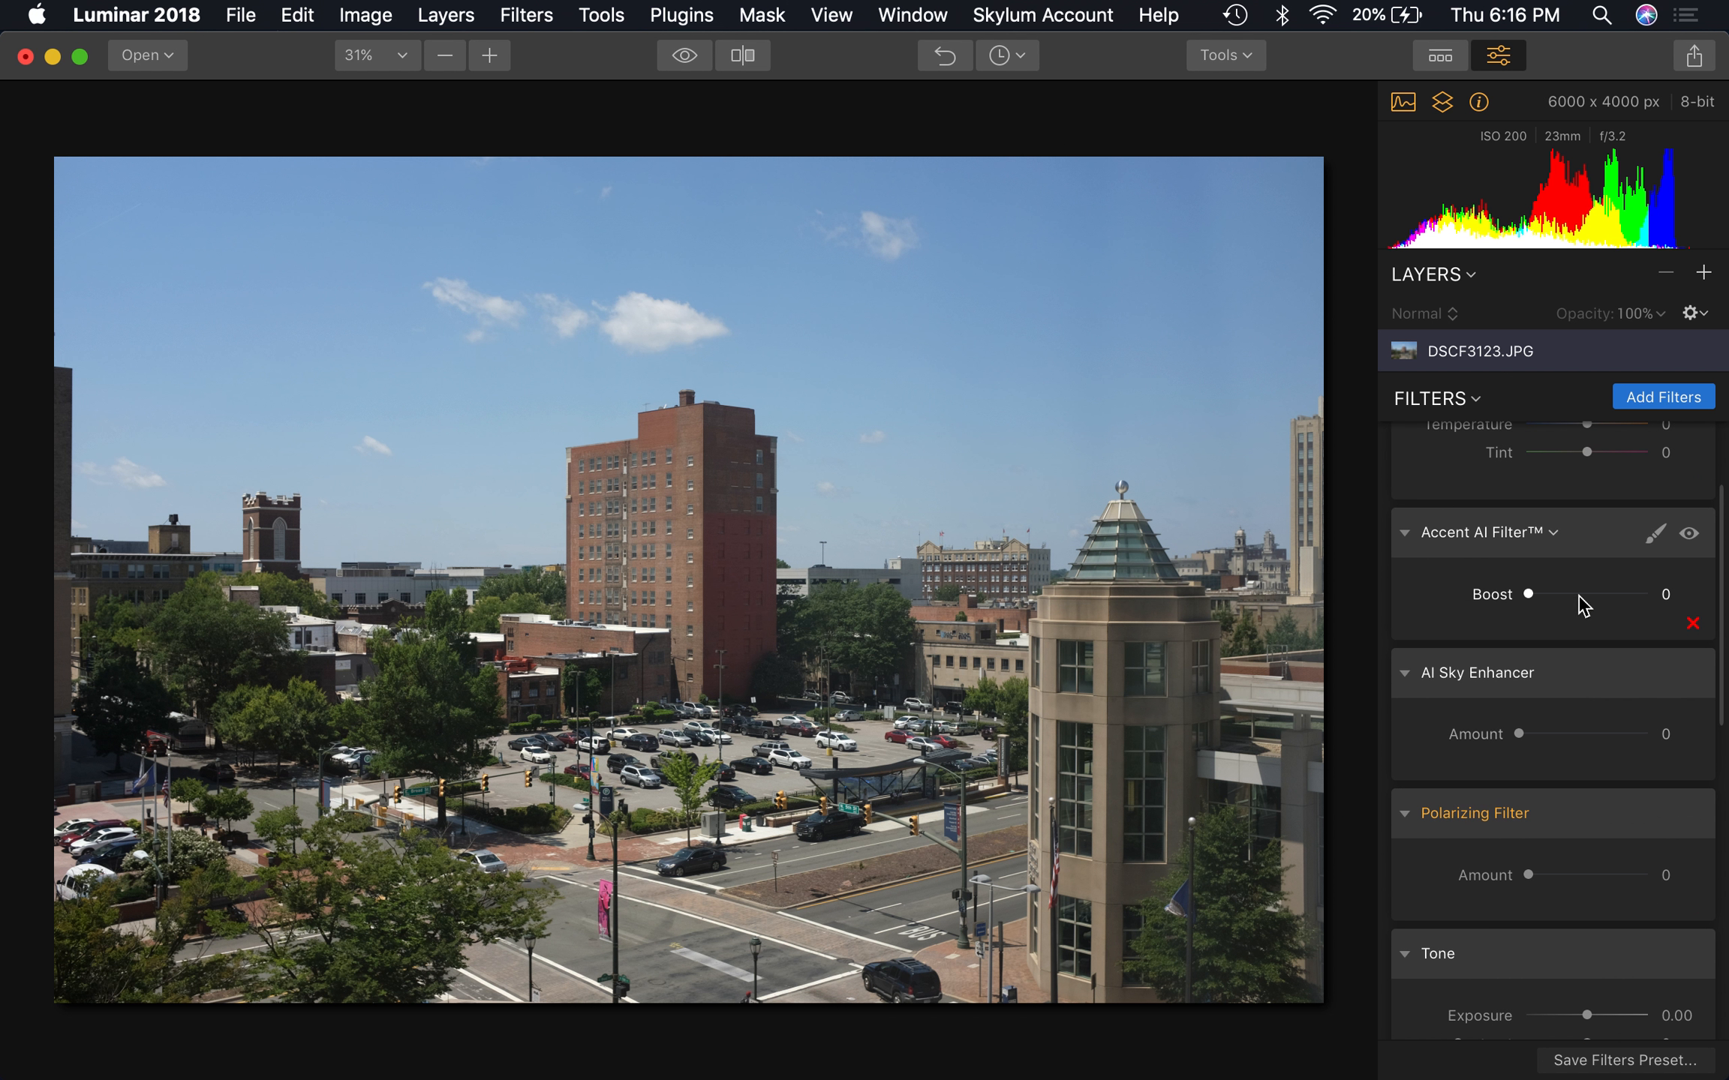
{"action": "left_click", "coordinate": [1579, 597]}
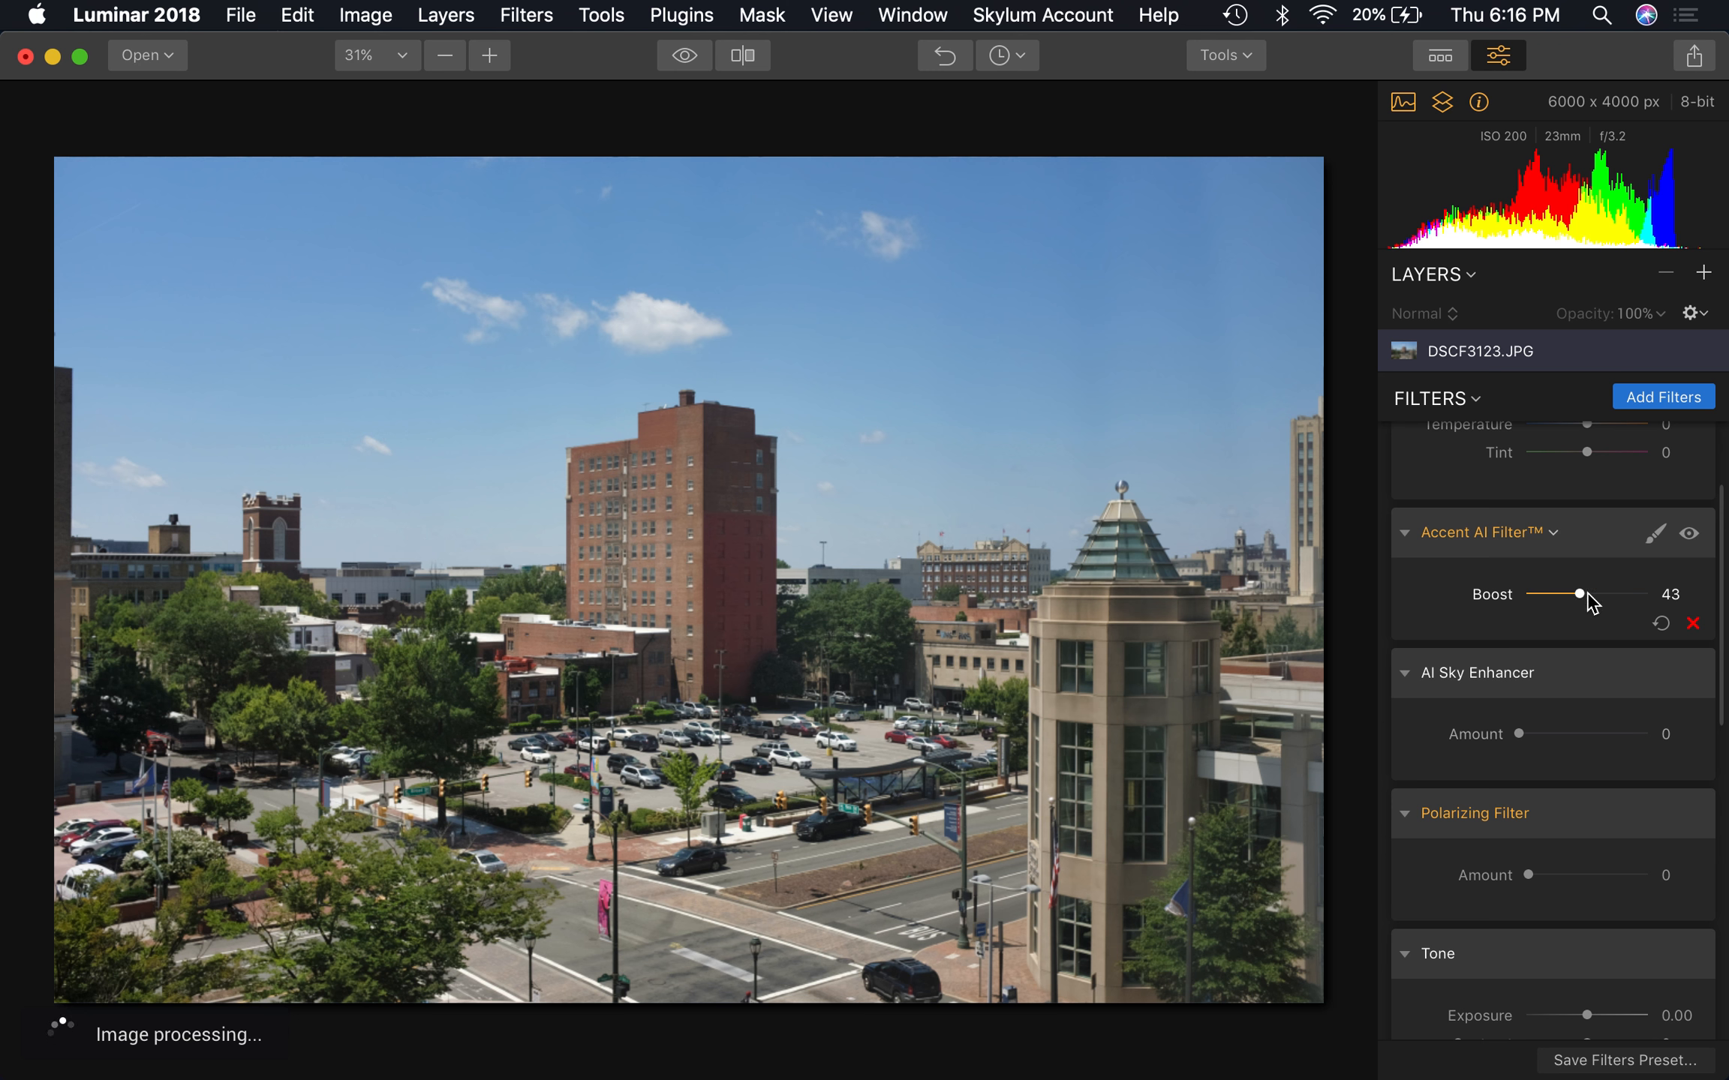
{"action": "left_click", "coordinate": [1689, 534]}
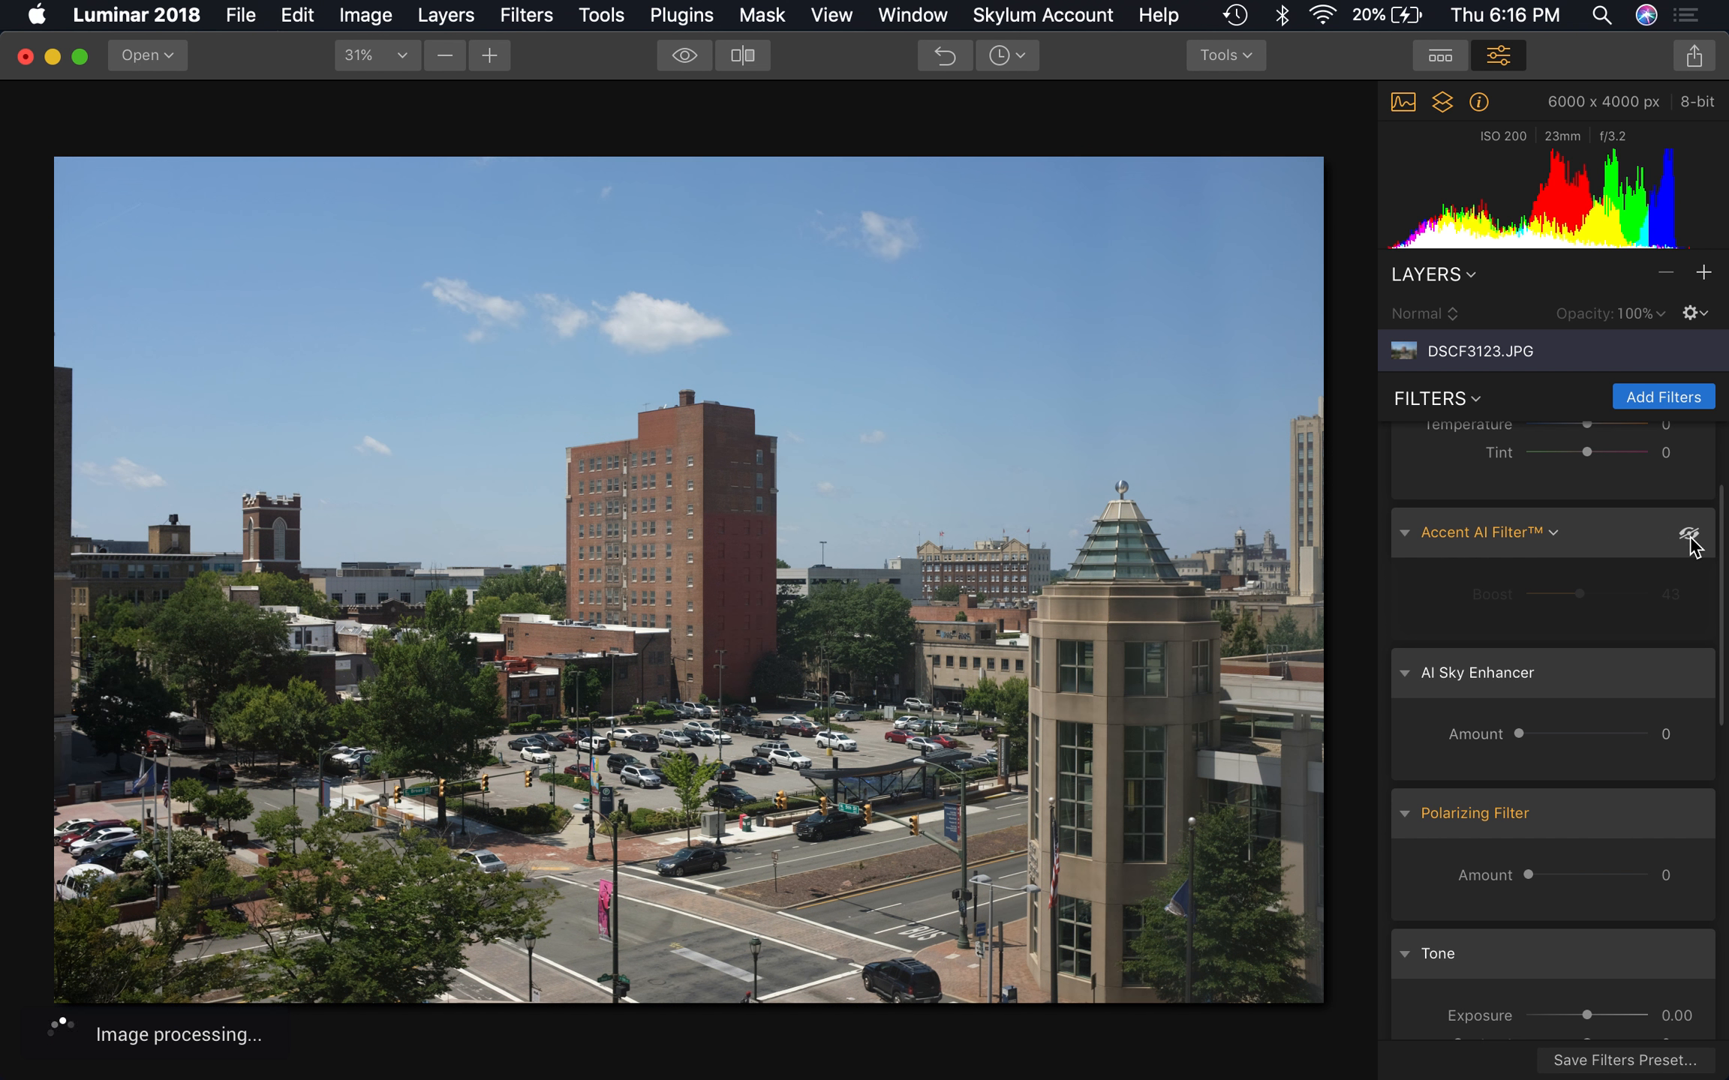
{"action": "left_click", "coordinate": [1689, 535]}
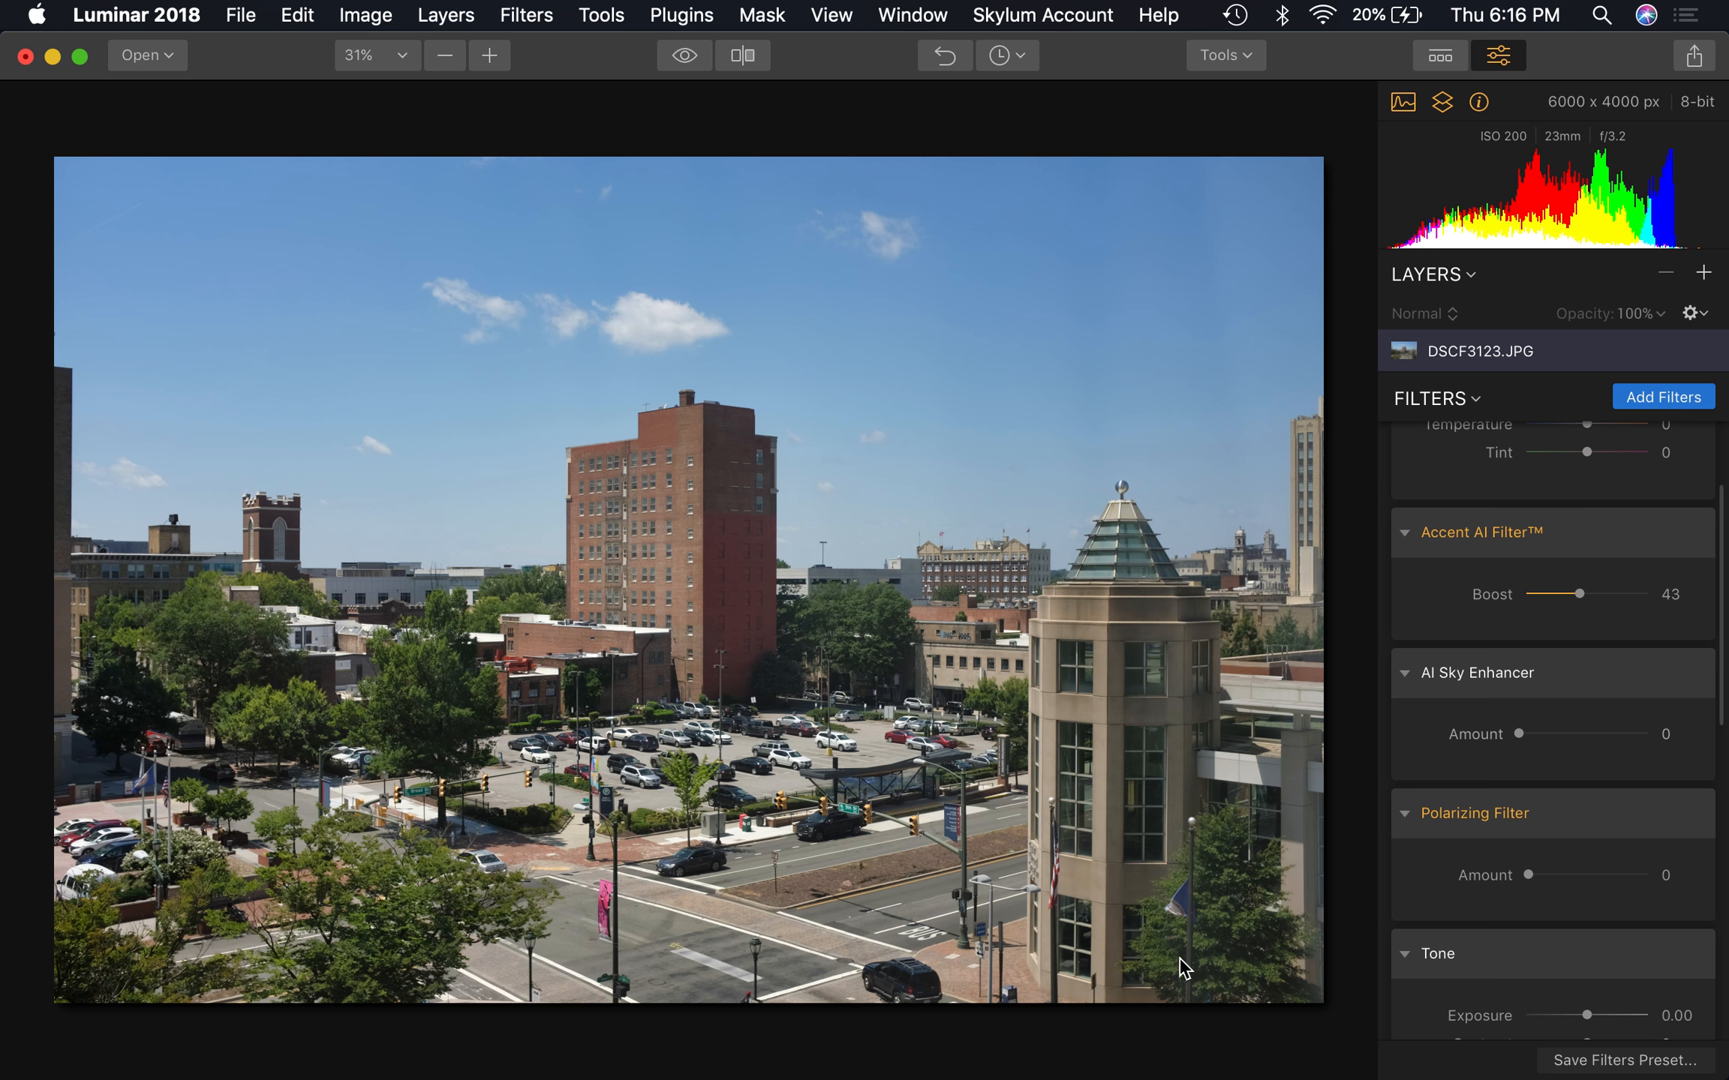
{"action": "left_click", "coordinate": [1689, 534]}
{"action": "left_click", "coordinate": [1689, 534]}
{"action": "left_click", "coordinate": [1689, 534]}
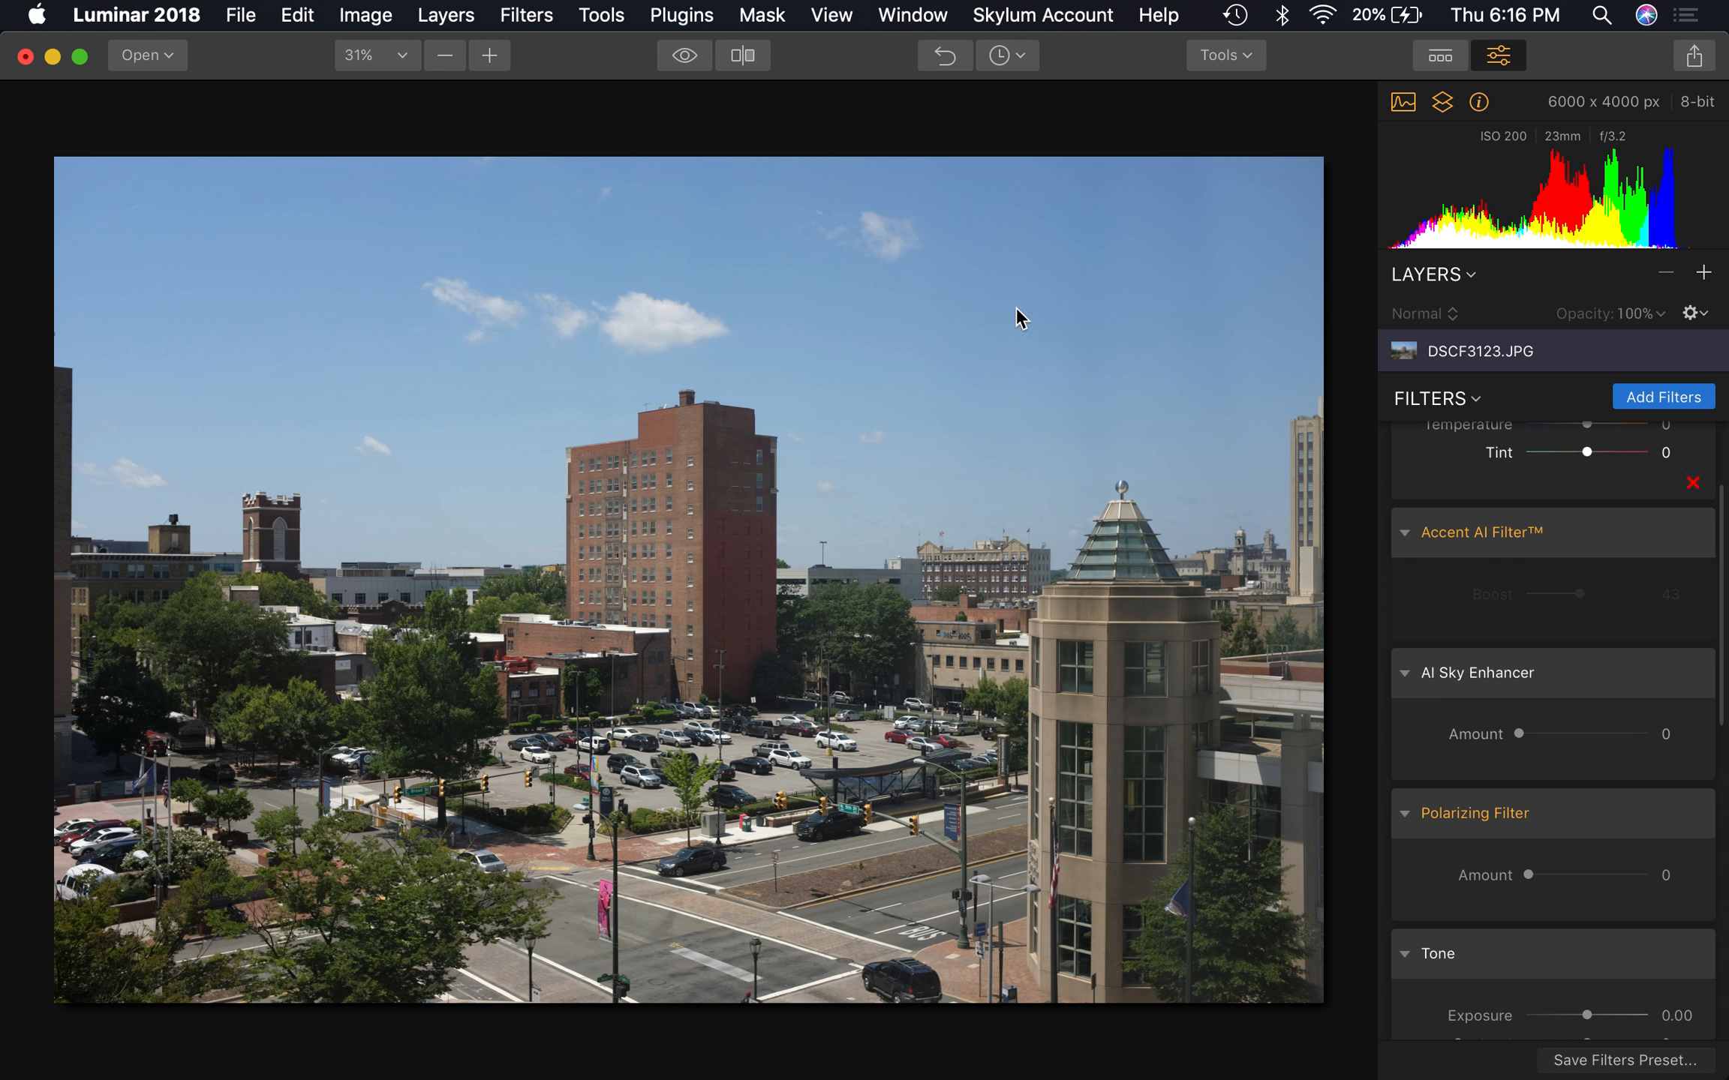
{"action": "left_click", "coordinate": [1689, 535]}
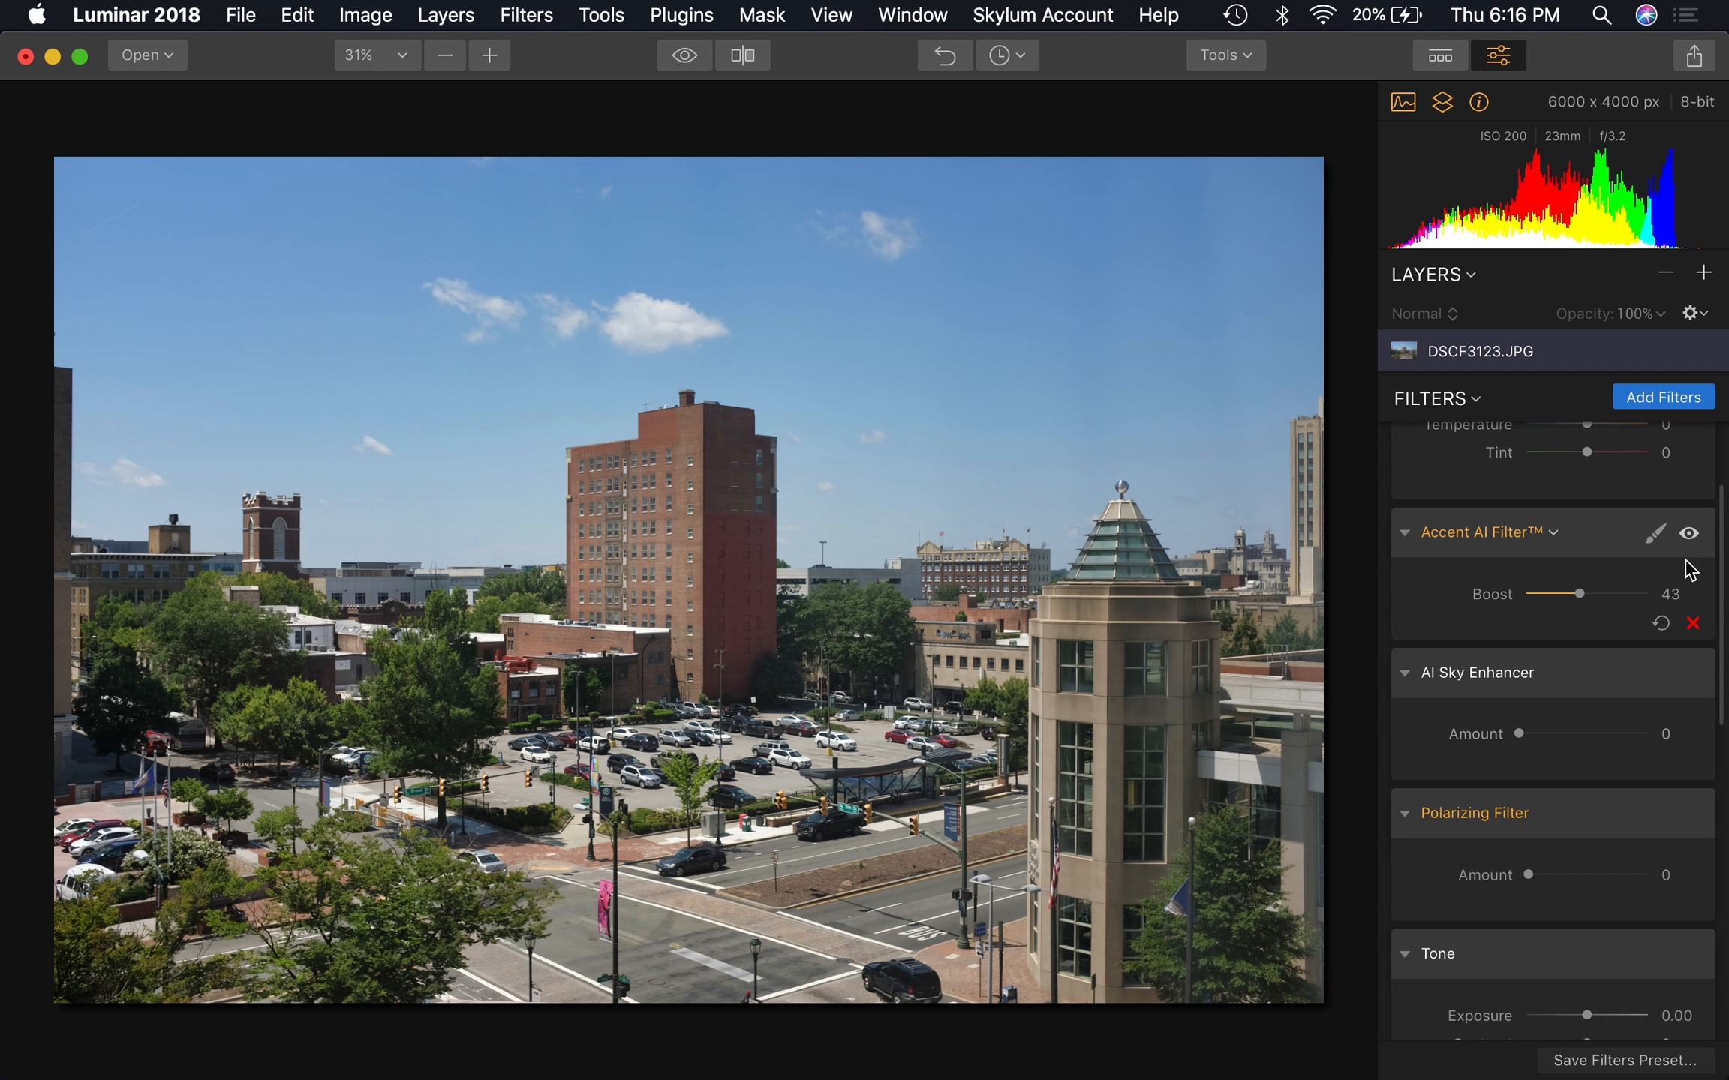
{"action": "left_click", "coordinate": [1661, 622]}
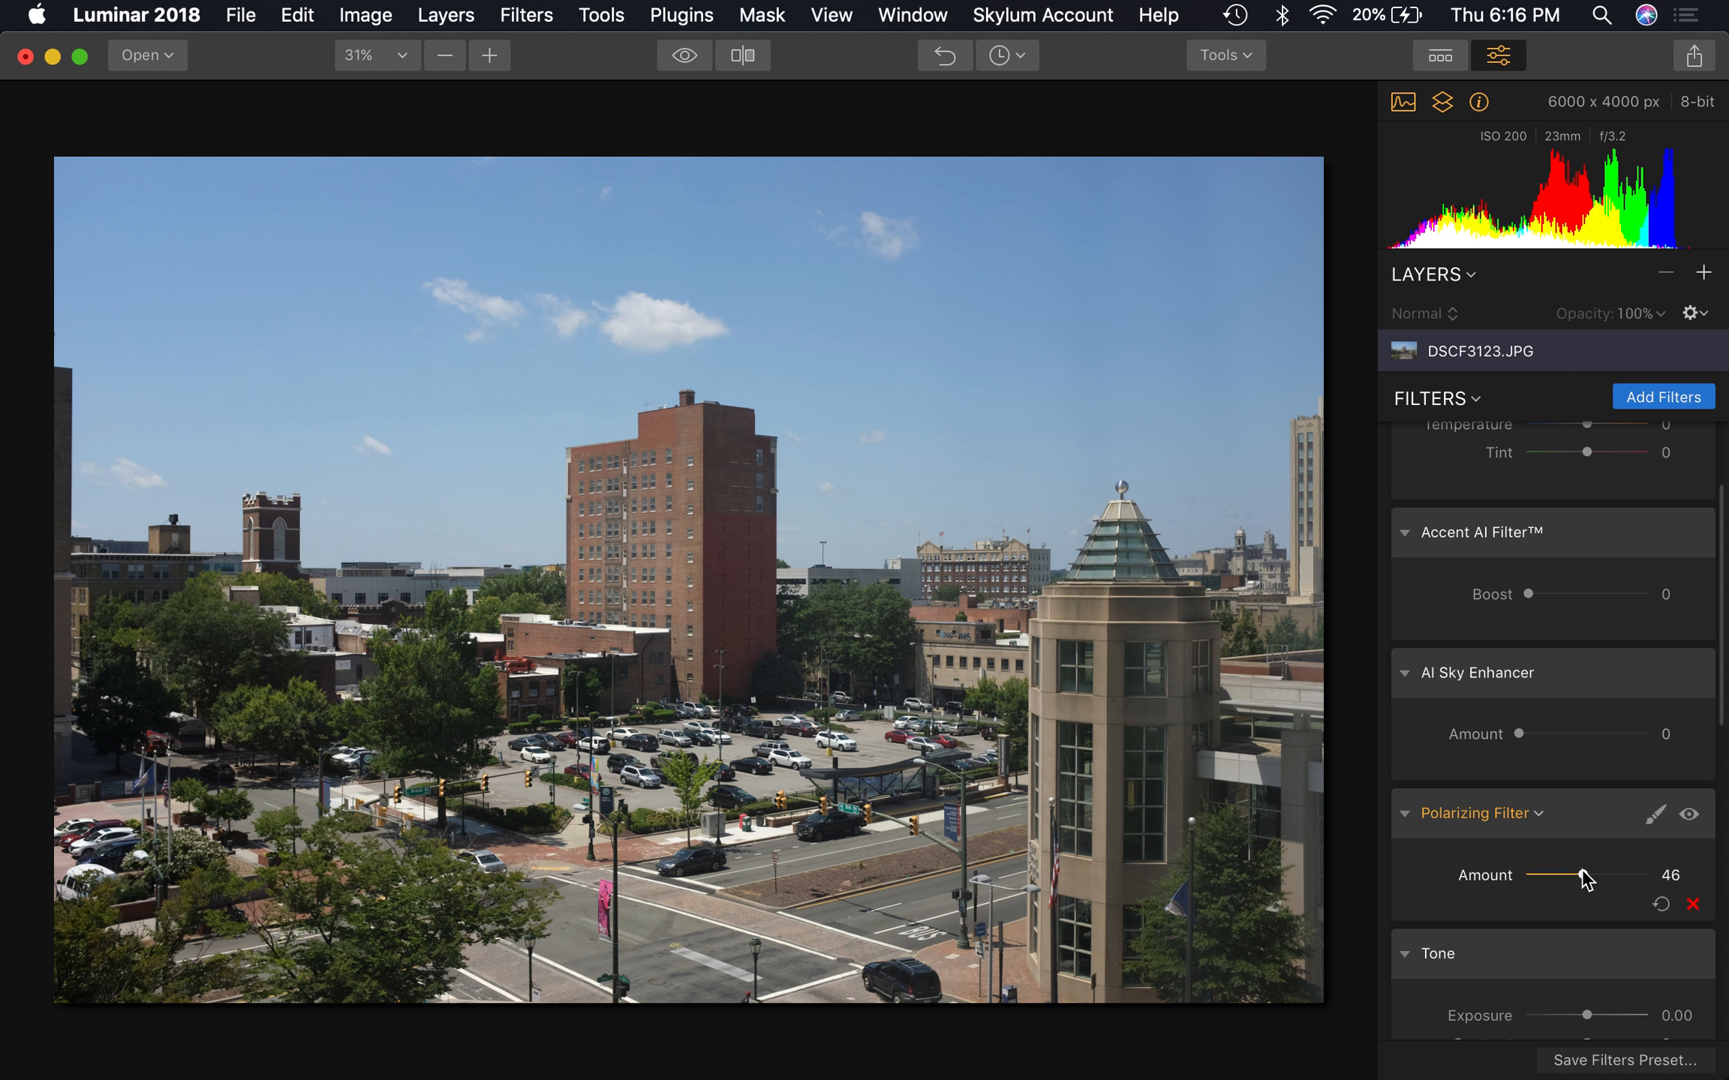
Try the Polarizing Filter at 46 and the AI Sky Enhancer at 46 and 38, returning each Amount to 0
{"action": "left_click_drag", "start_coordinate": [1583, 876], "coordinate": [1459, 896]}
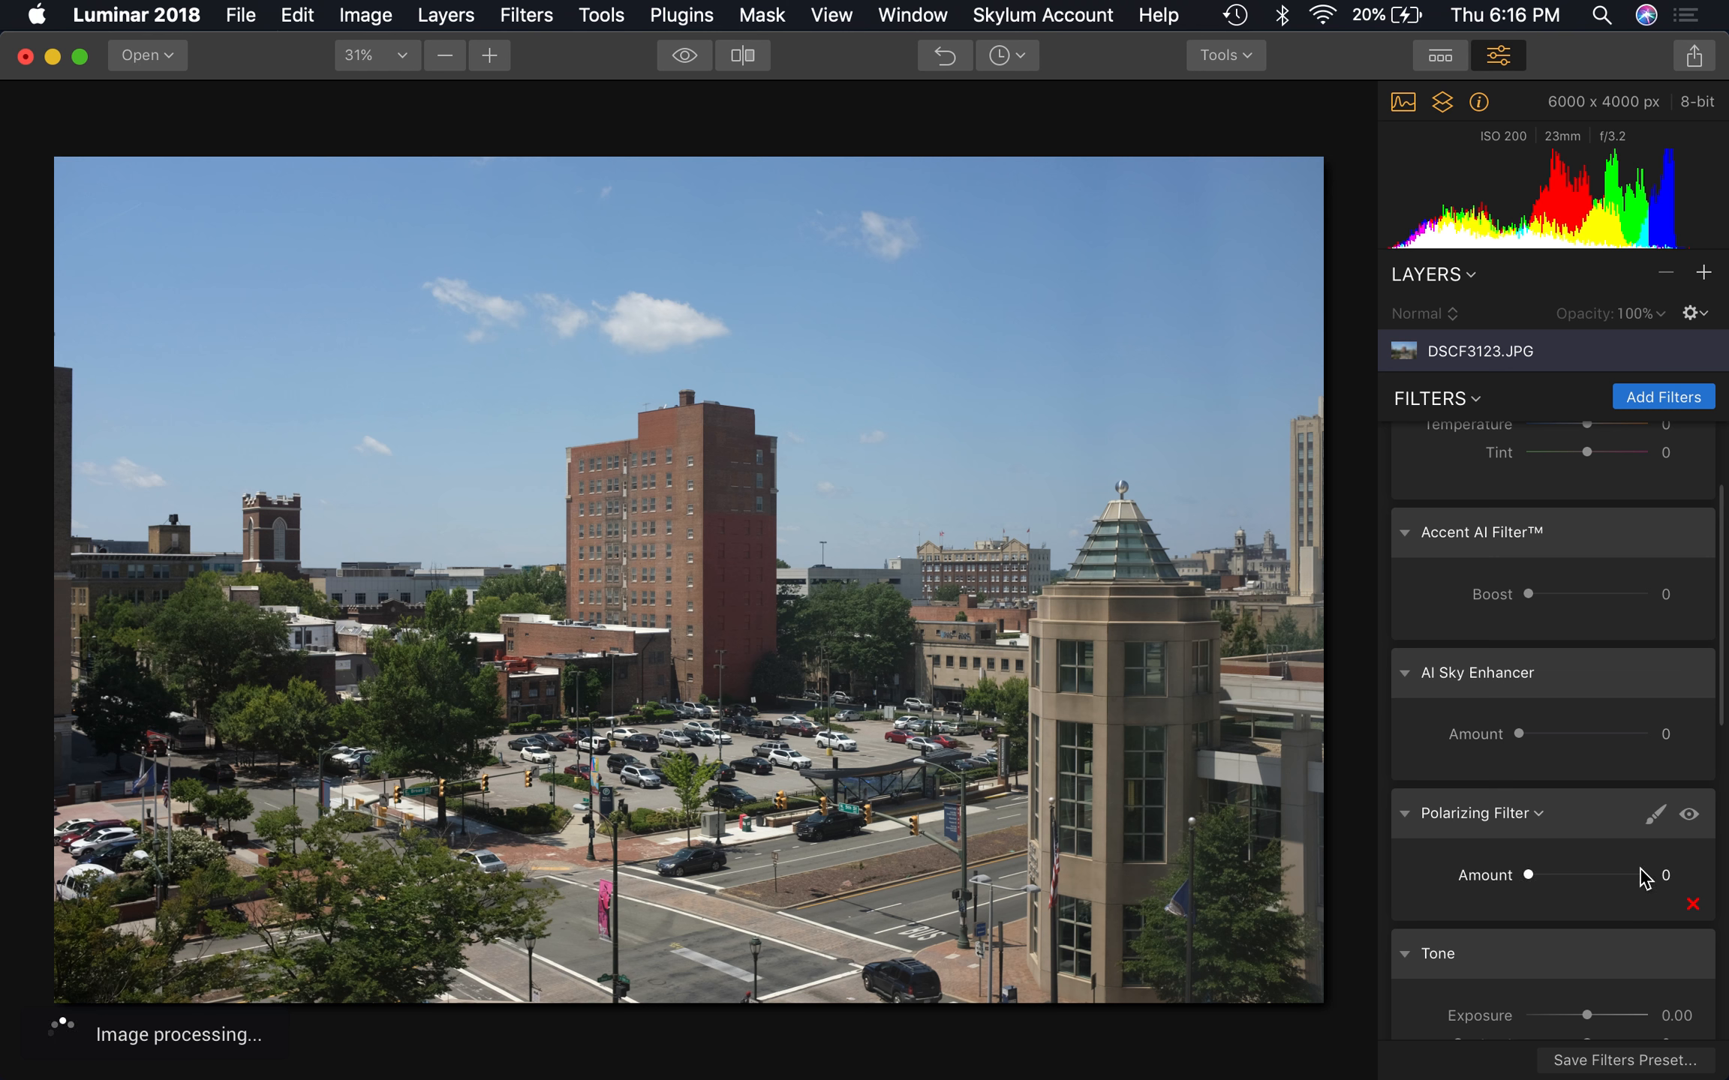
{"action": "left_click", "coordinate": [1578, 737]}
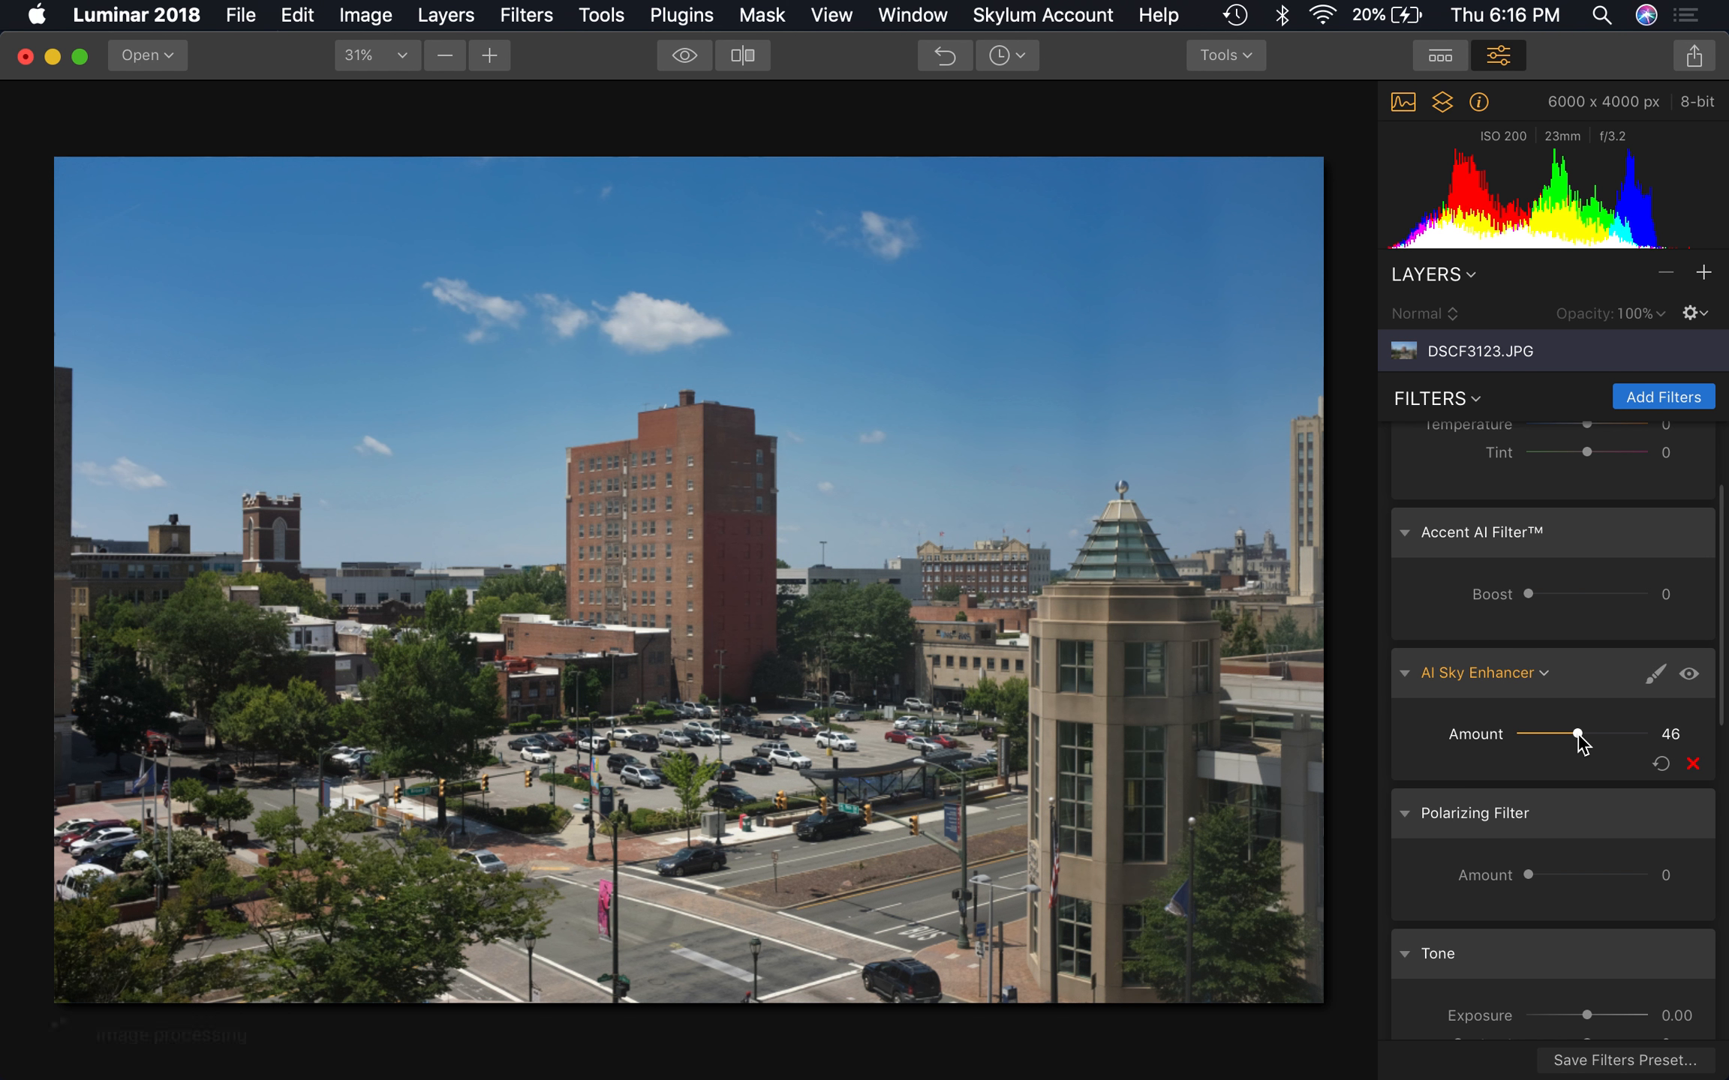
{"action": "mouse_move", "coordinate": [1576, 737]}
{"action": "left_mouse_down"}
{"action": "mouse_move", "coordinate": [1548, 737]}
{"action": "mouse_move", "coordinate": [1567, 739]}
{"action": "left_mouse_up"}
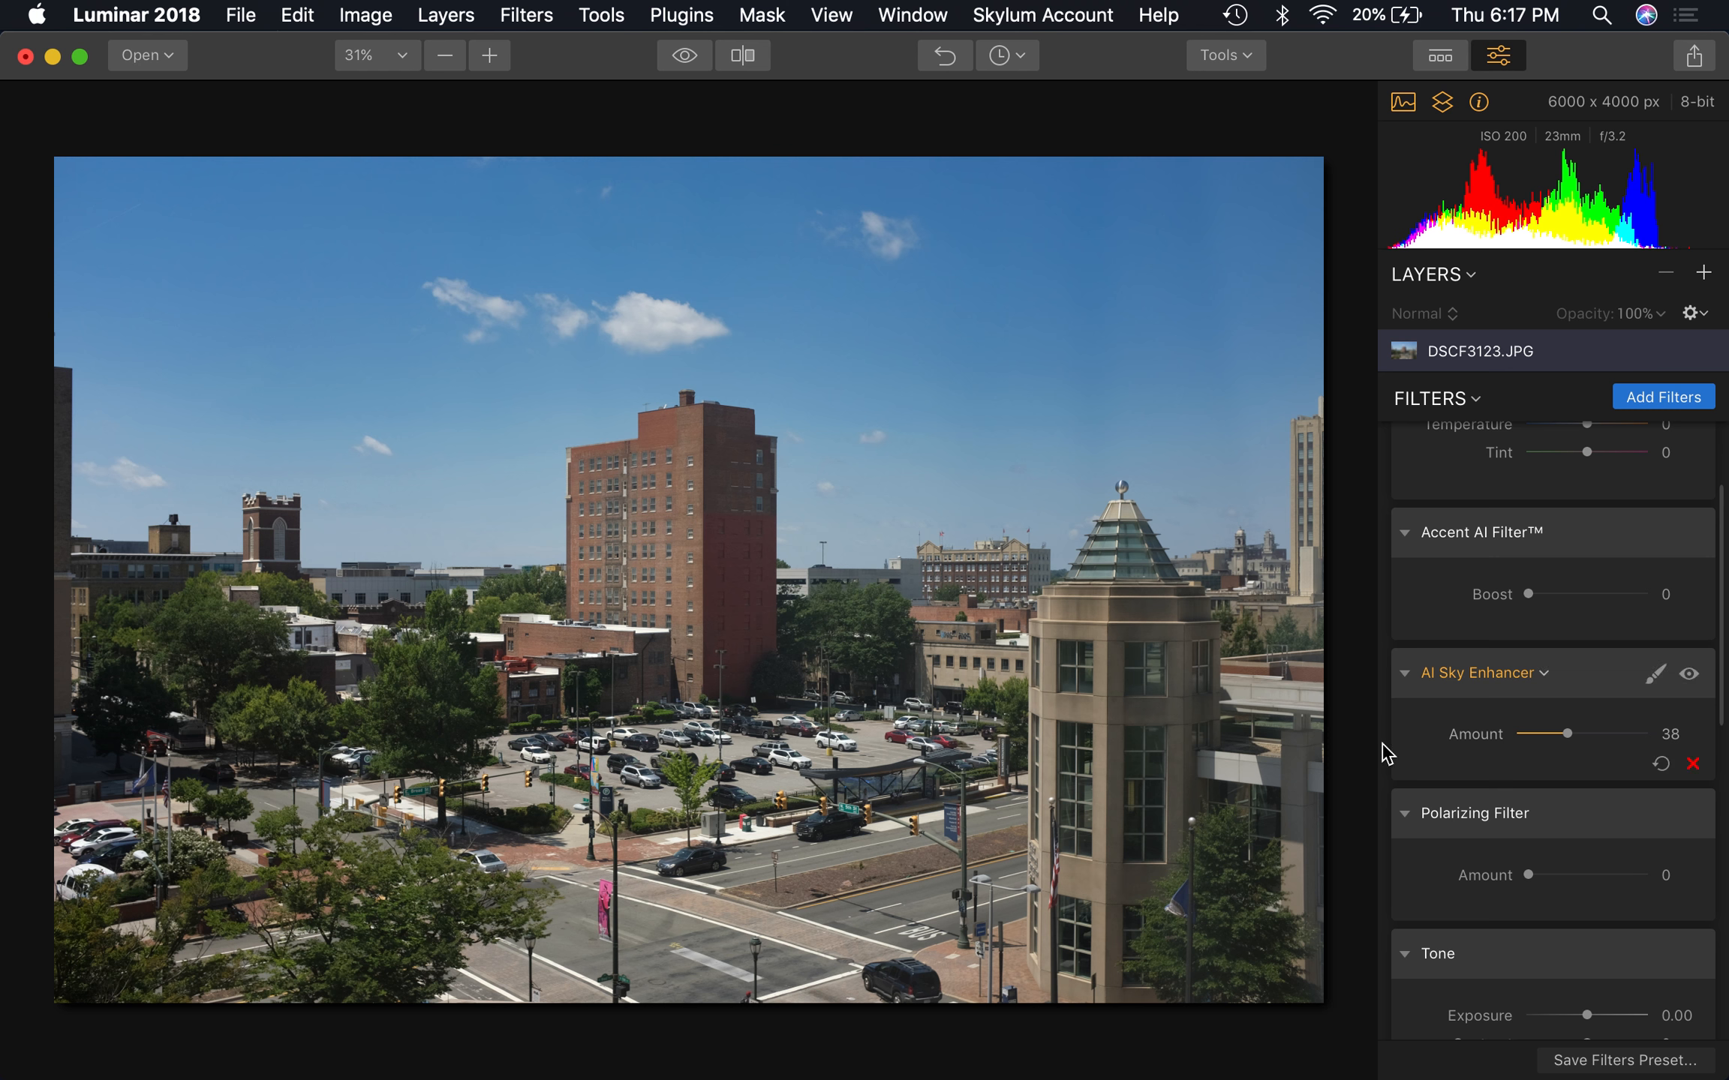
{"action": "left_click_drag", "start_coordinate": [1535, 739], "coordinate": [1486, 733]}
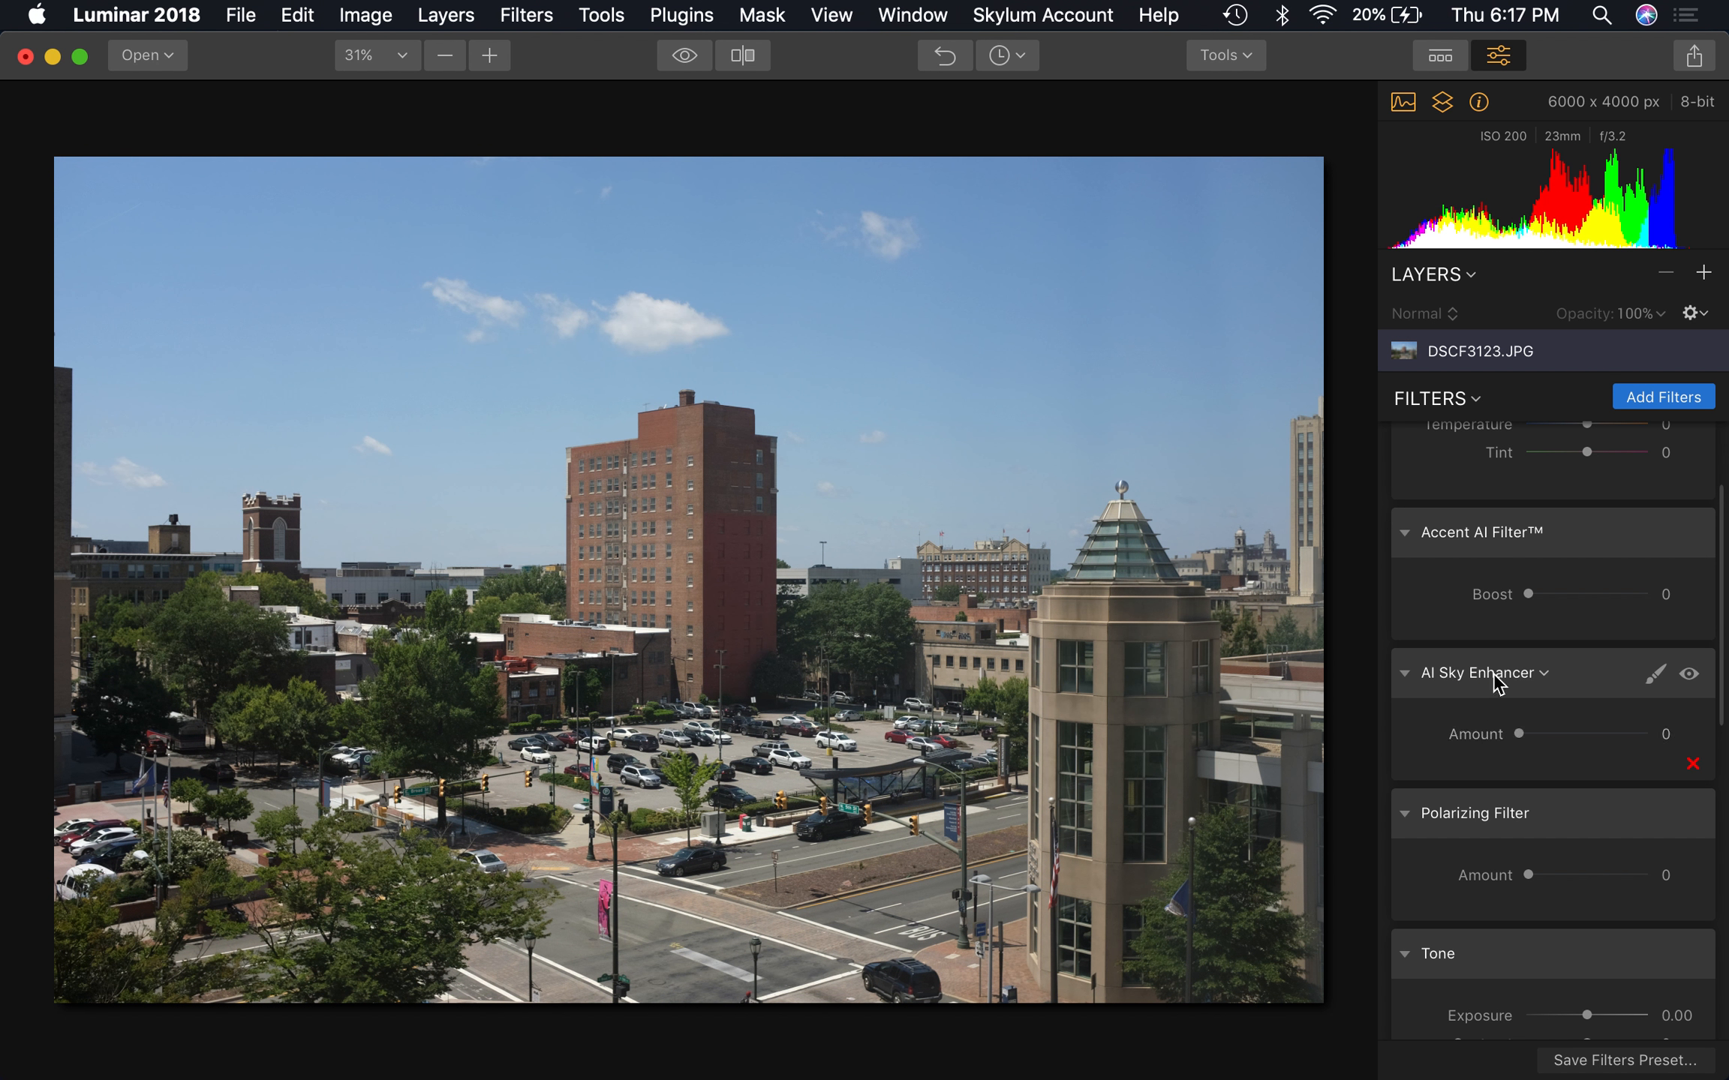
Combine both AI filters, trying Boost 48 with Amounts 32 and 42 before setting Accent AI's Boost to 24 and AI Sky Enhancer's Amount to 26
{"action": "left_click", "coordinate": [1569, 597]}
{"action": "left_click_drag", "start_coordinate": [1570, 597], "coordinate": [1588, 606]}
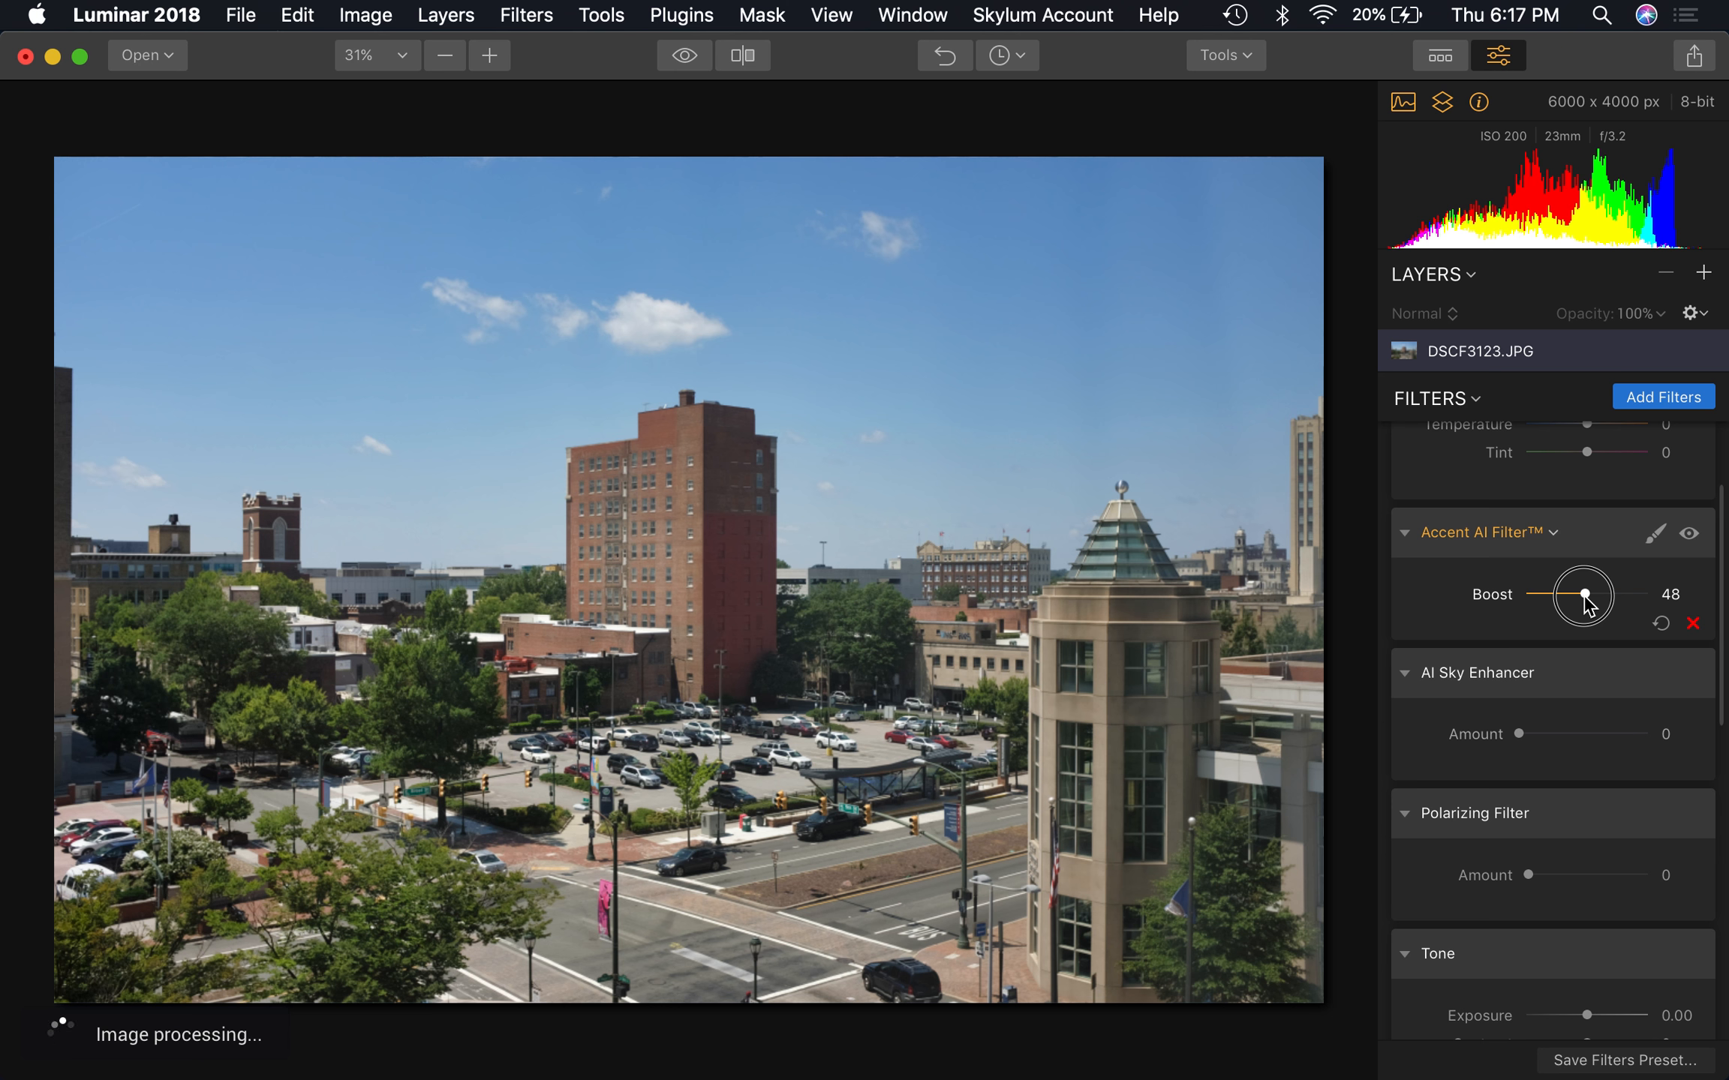
{"action": "left_click_drag", "start_coordinate": [1585, 599], "coordinate": [1585, 599]}
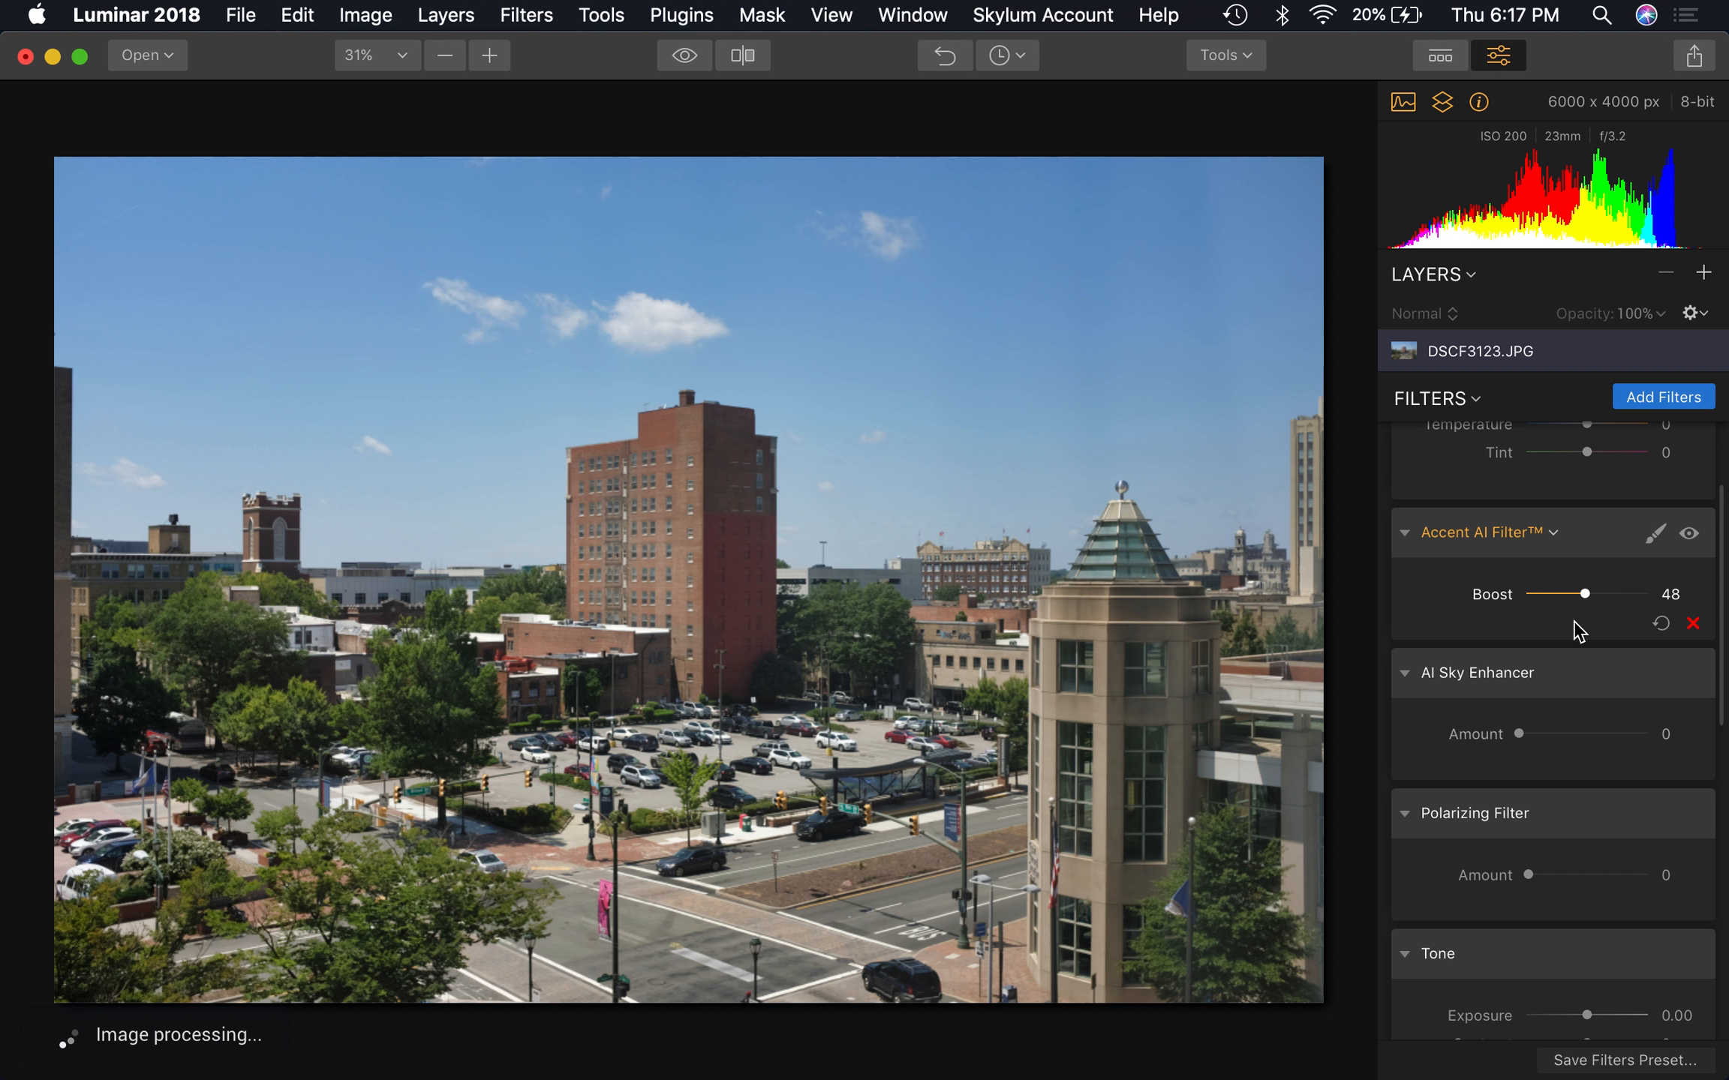
{"action": "left_click", "coordinate": [1557, 736]}
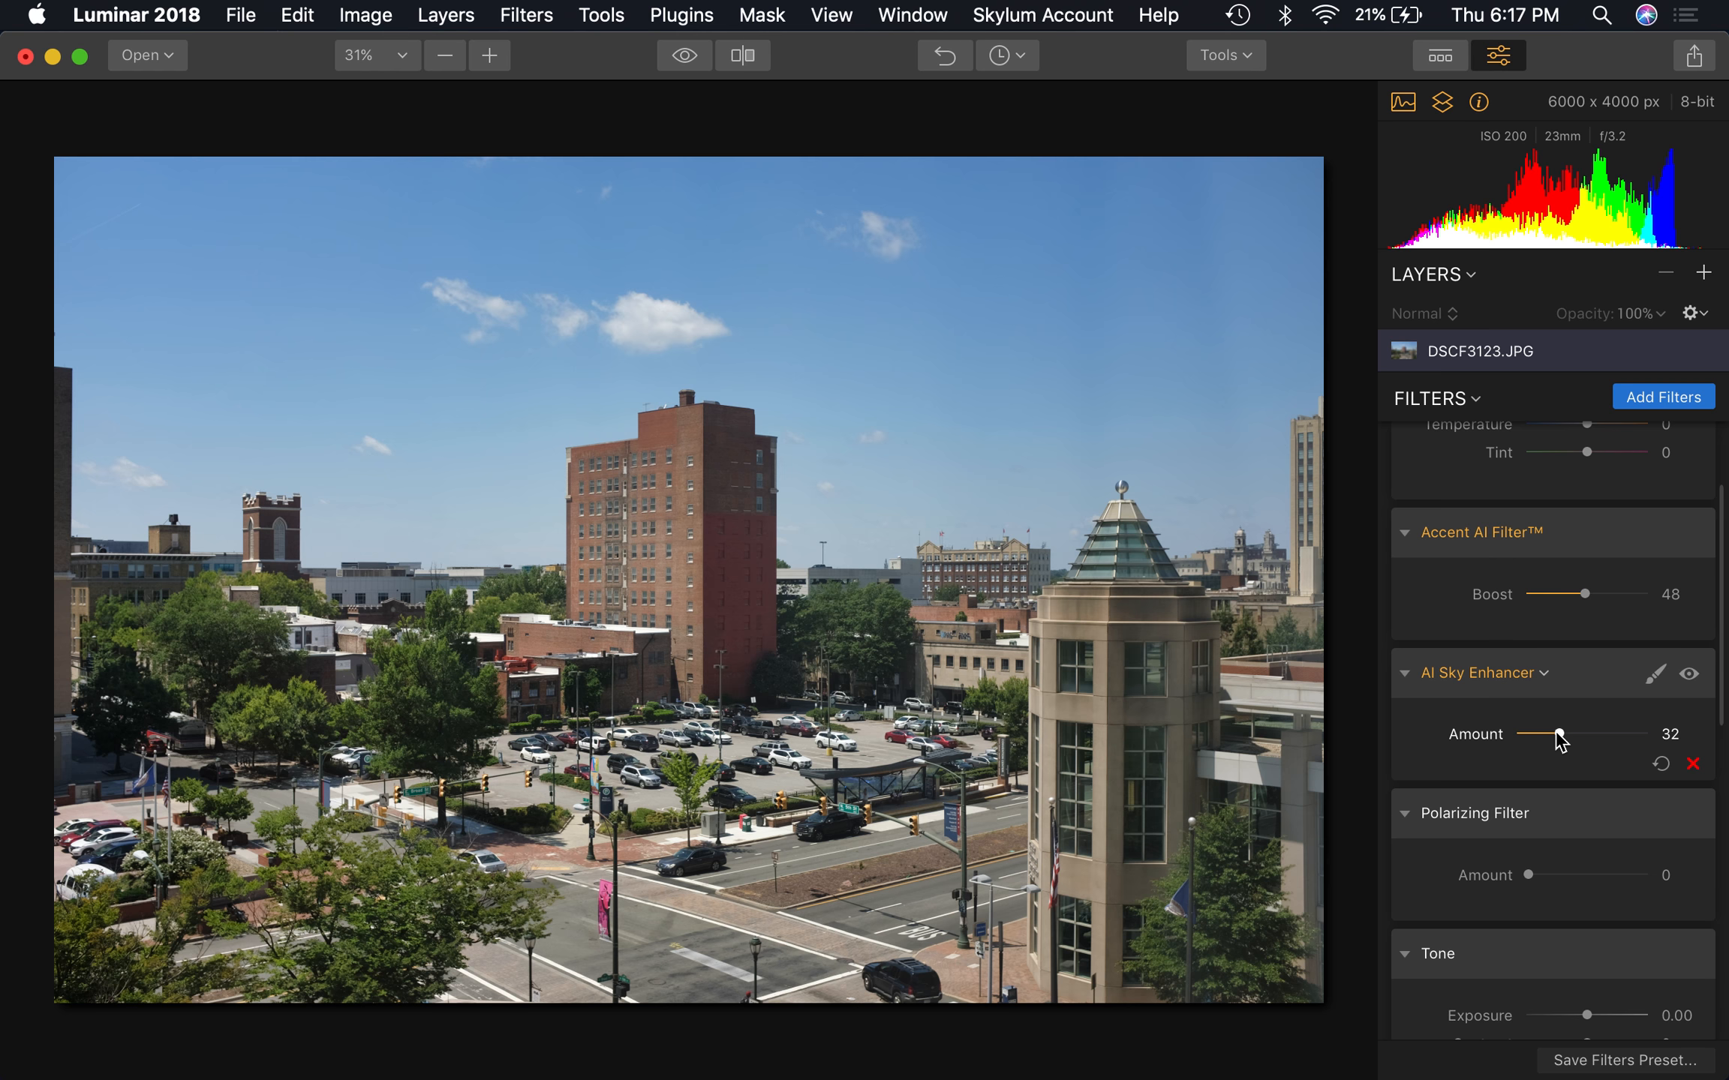
{"action": "left_click_drag", "start_coordinate": [1565, 734], "coordinate": [1573, 734]}
{"action": "left_click_drag", "start_coordinate": [1588, 597], "coordinate": [1556, 603]}
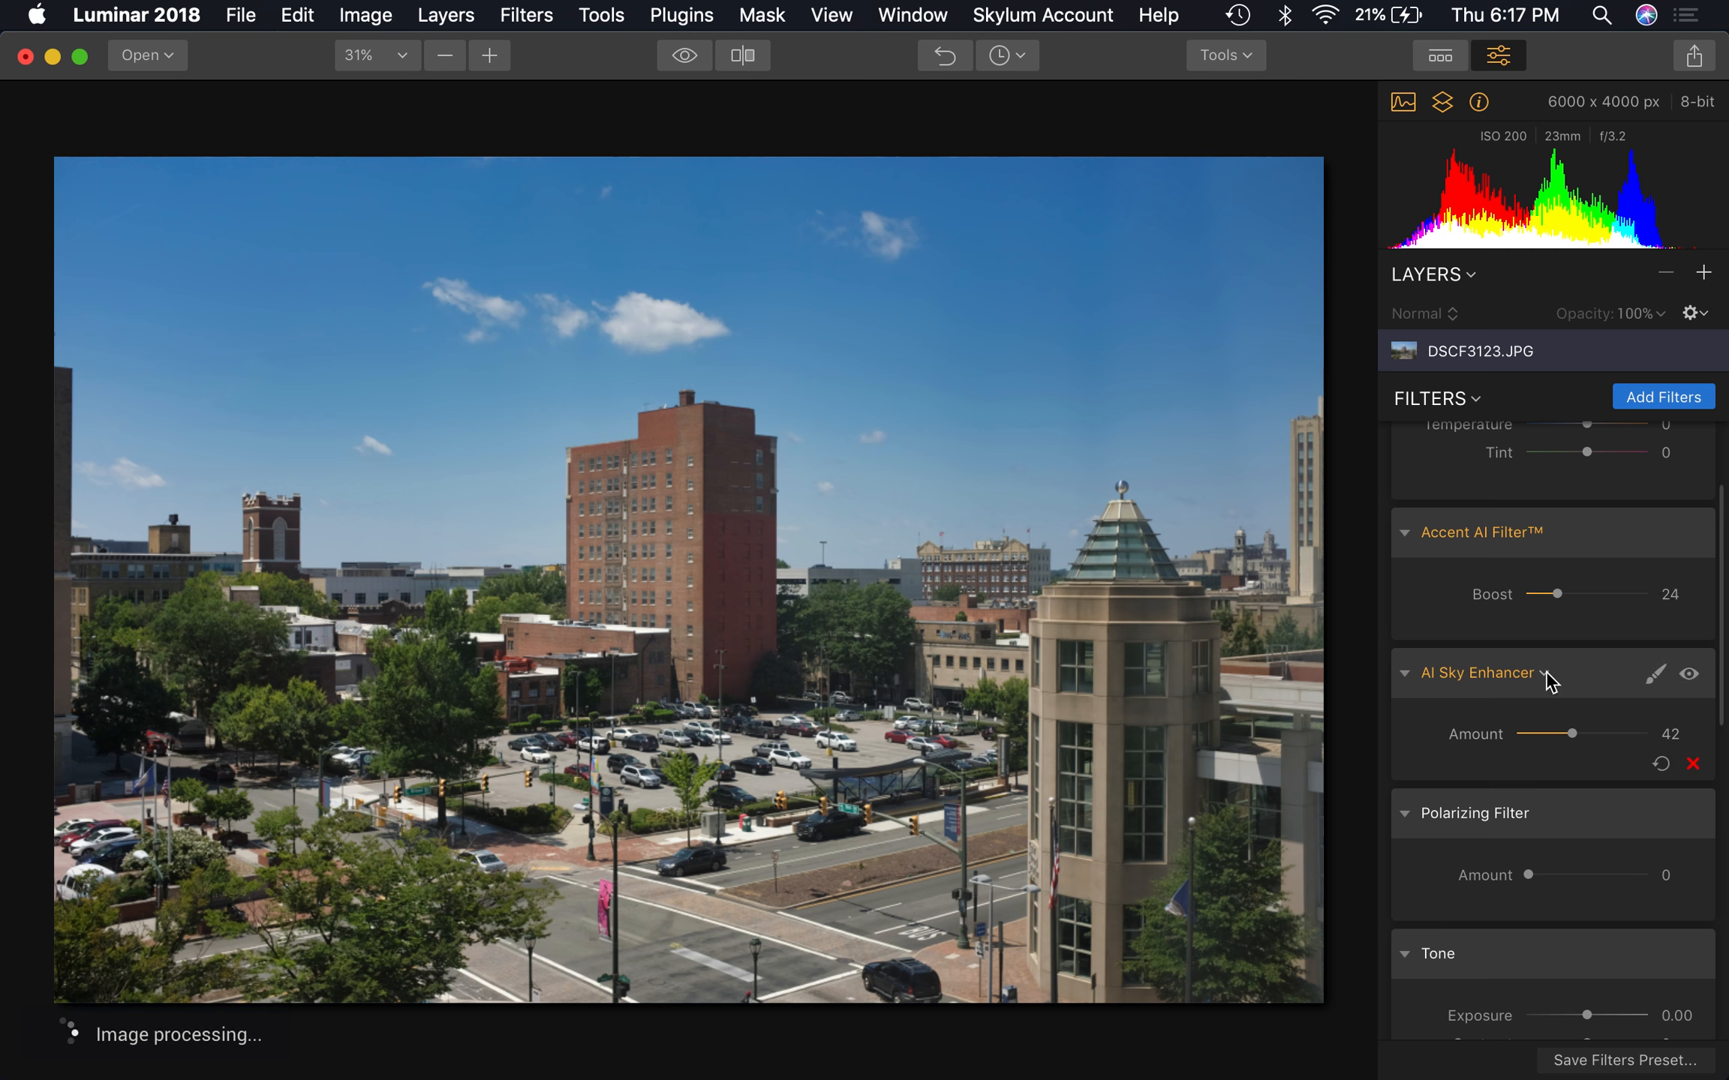
{"action": "left_click_drag", "start_coordinate": [1548, 734], "coordinate": [1551, 735]}
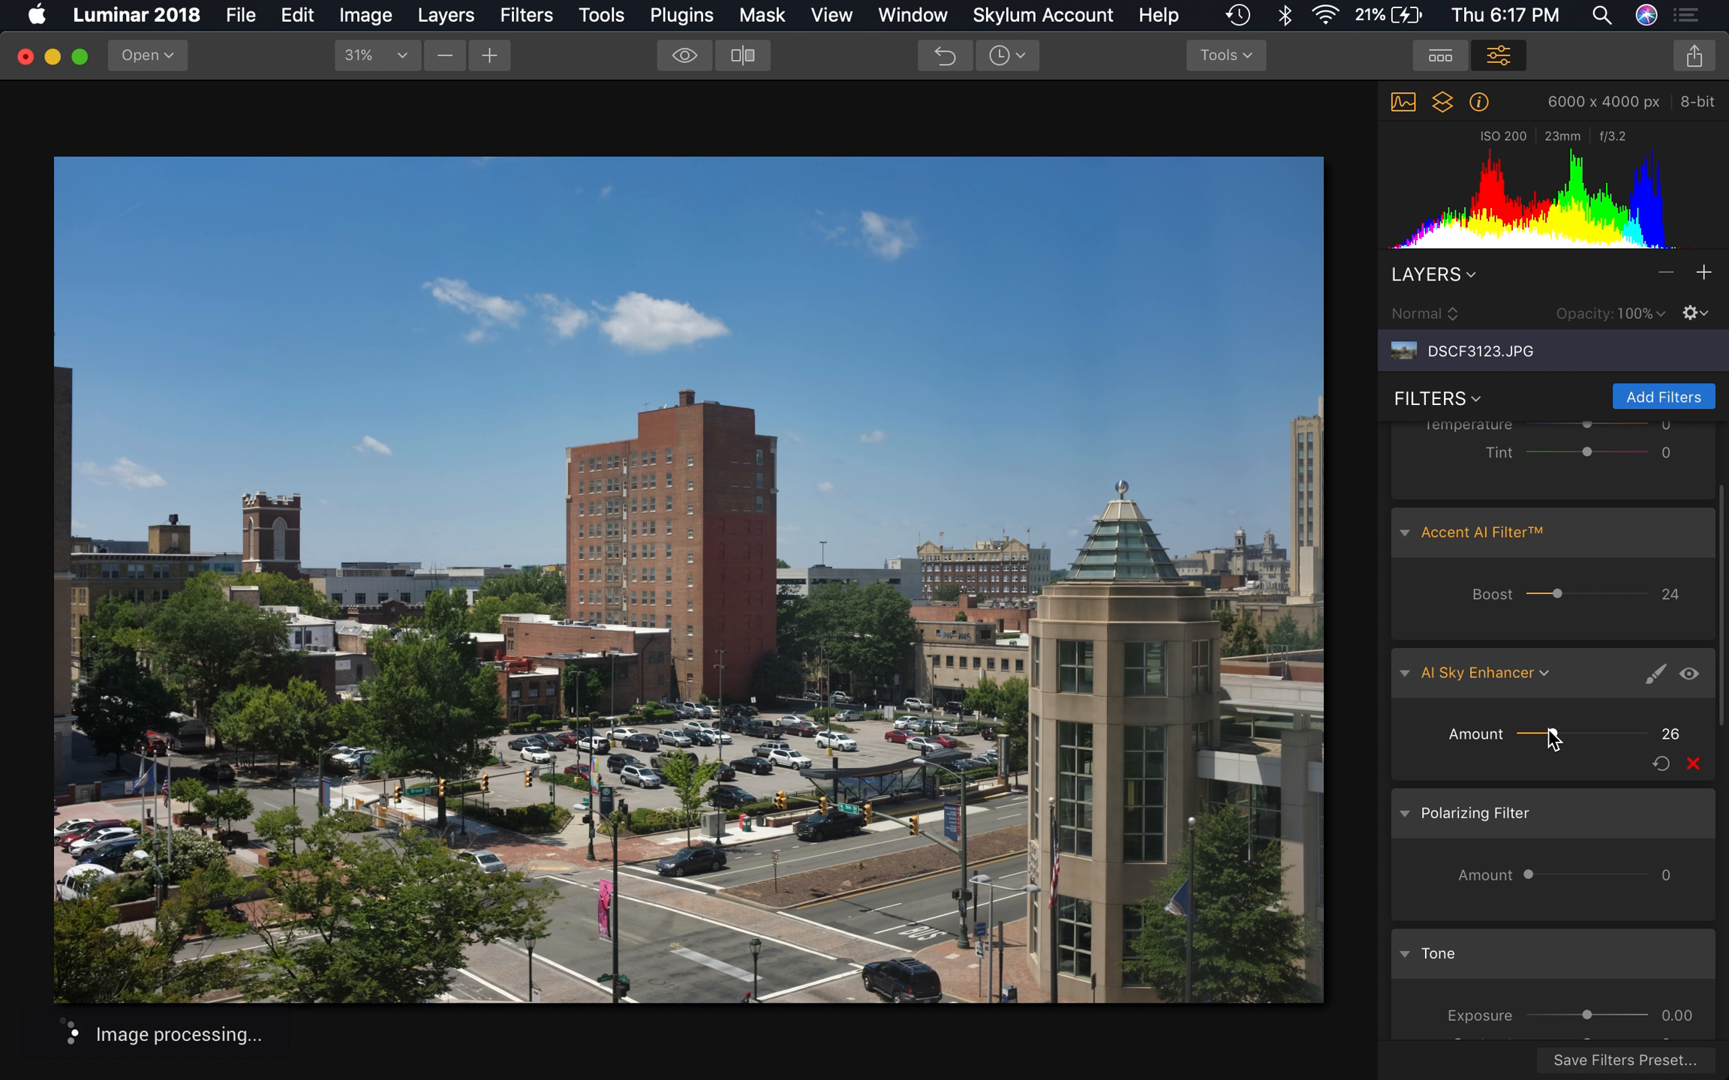